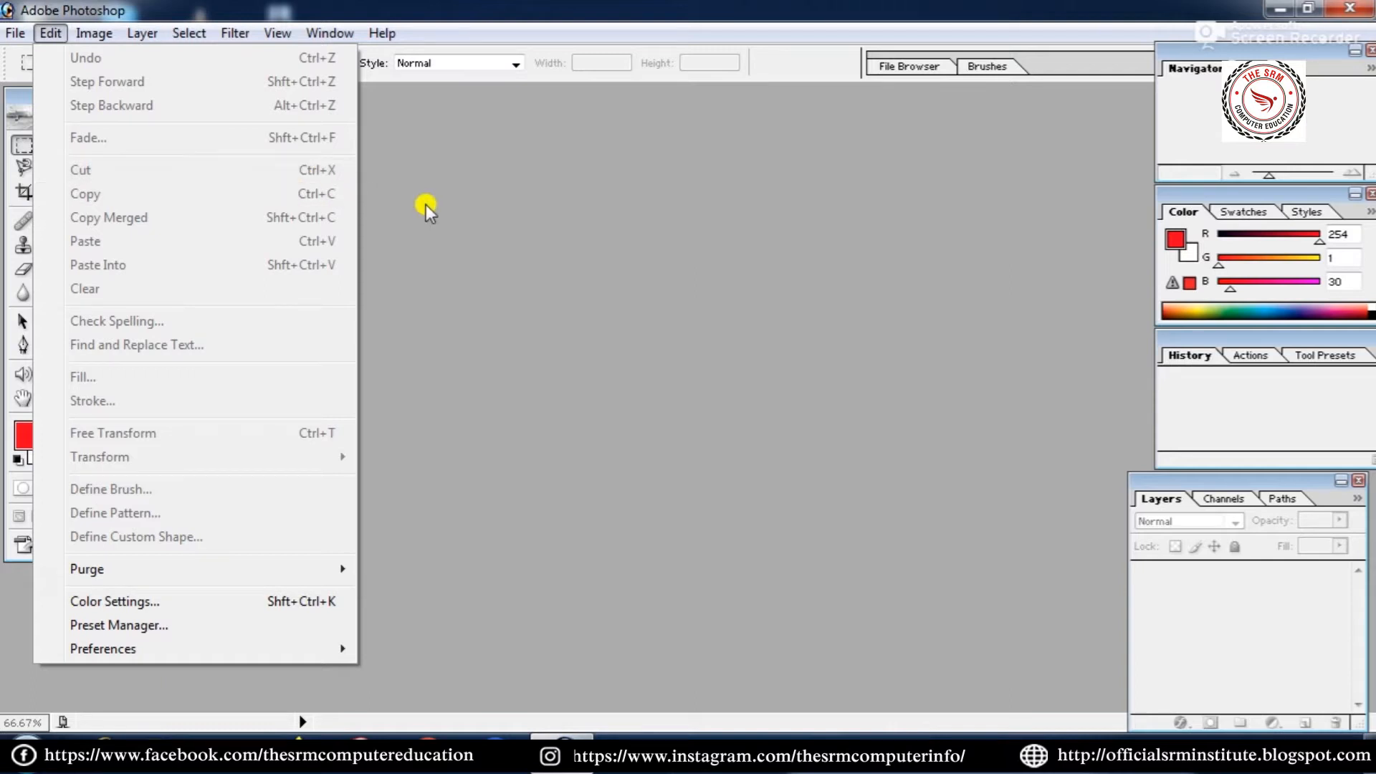
Open the image m2 from the Desktop.
{"action": "left_click", "coordinate": [661, 230]}
{"action": "double_click", "coordinate": [661, 230]}
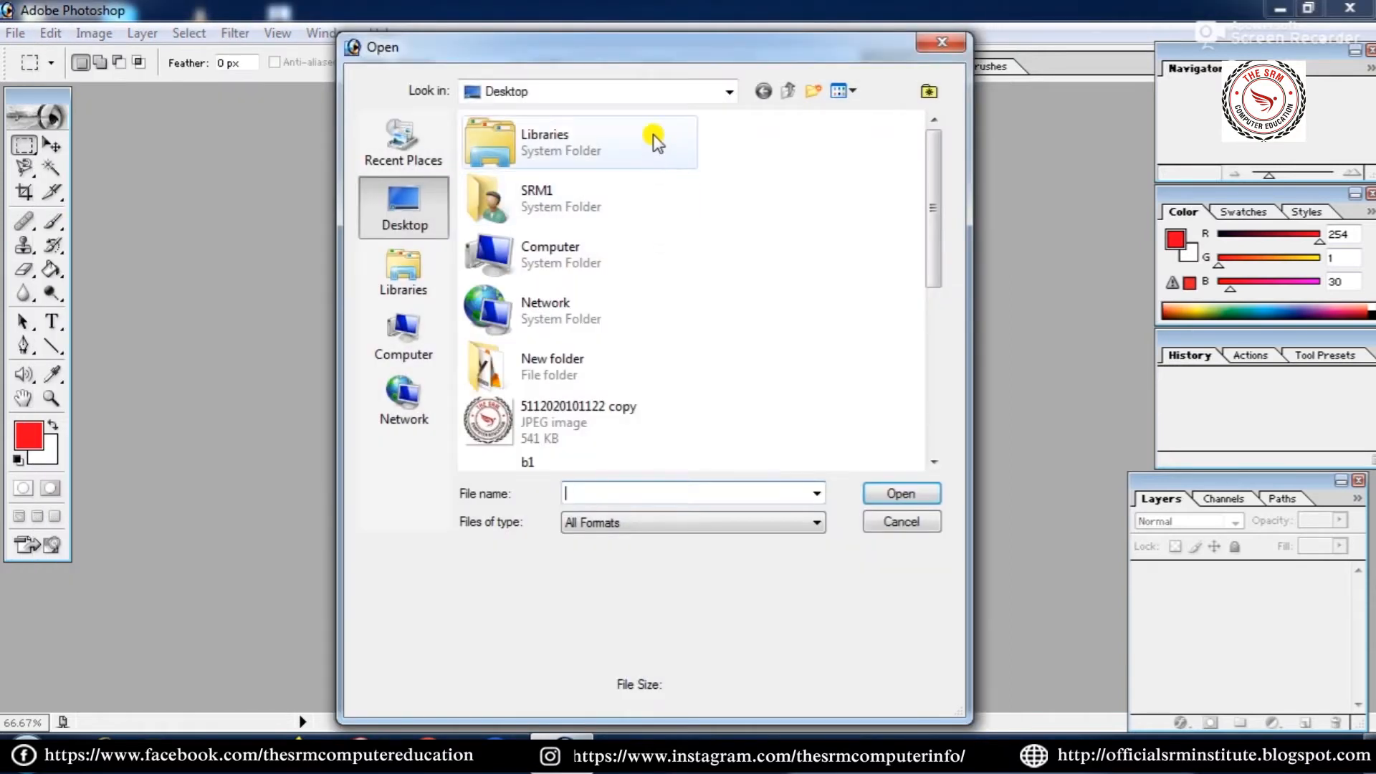
{"action": "left_click_drag", "start_coordinate": [618, 53], "coordinate": [631, 52]}
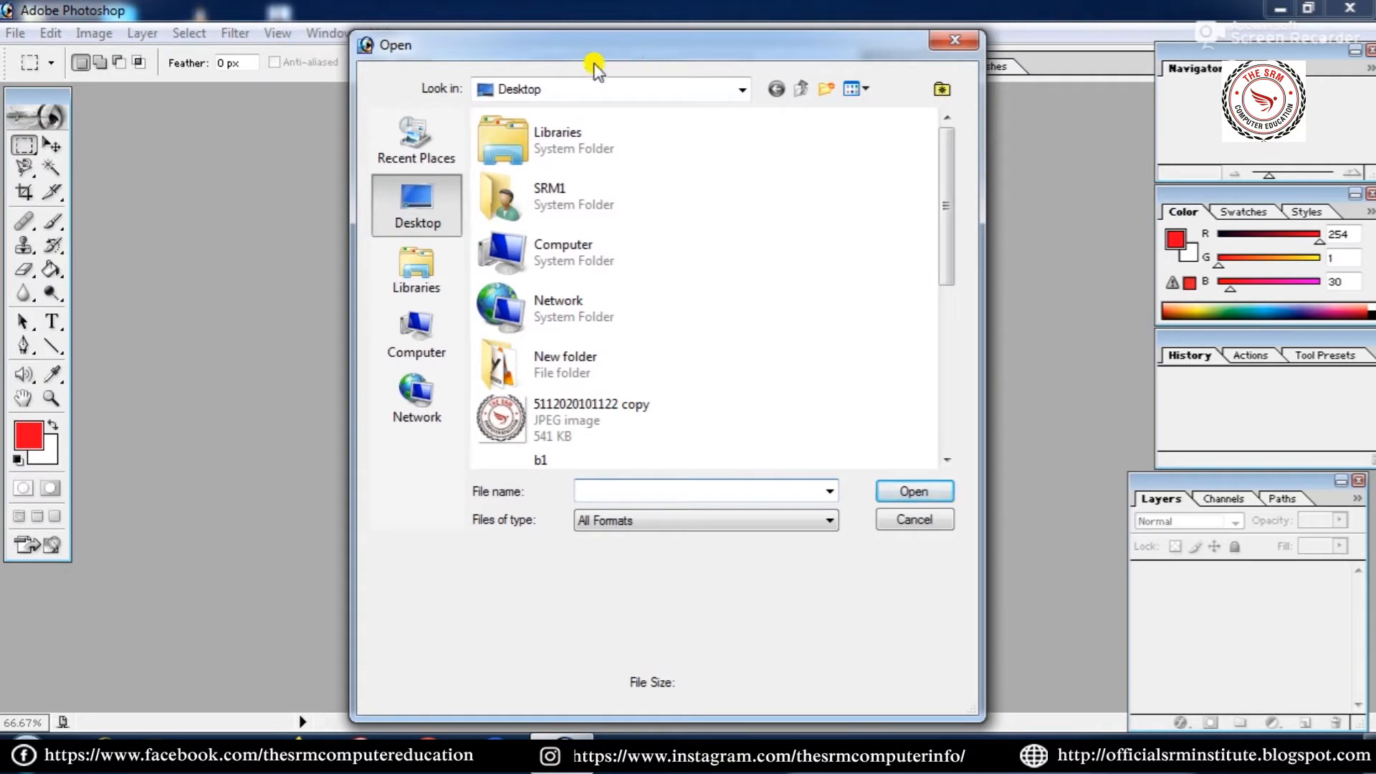
{"action": "left_click", "coordinate": [420, 213]}
{"action": "left_click_drag", "start_coordinate": [948, 161], "coordinate": [961, 301]}
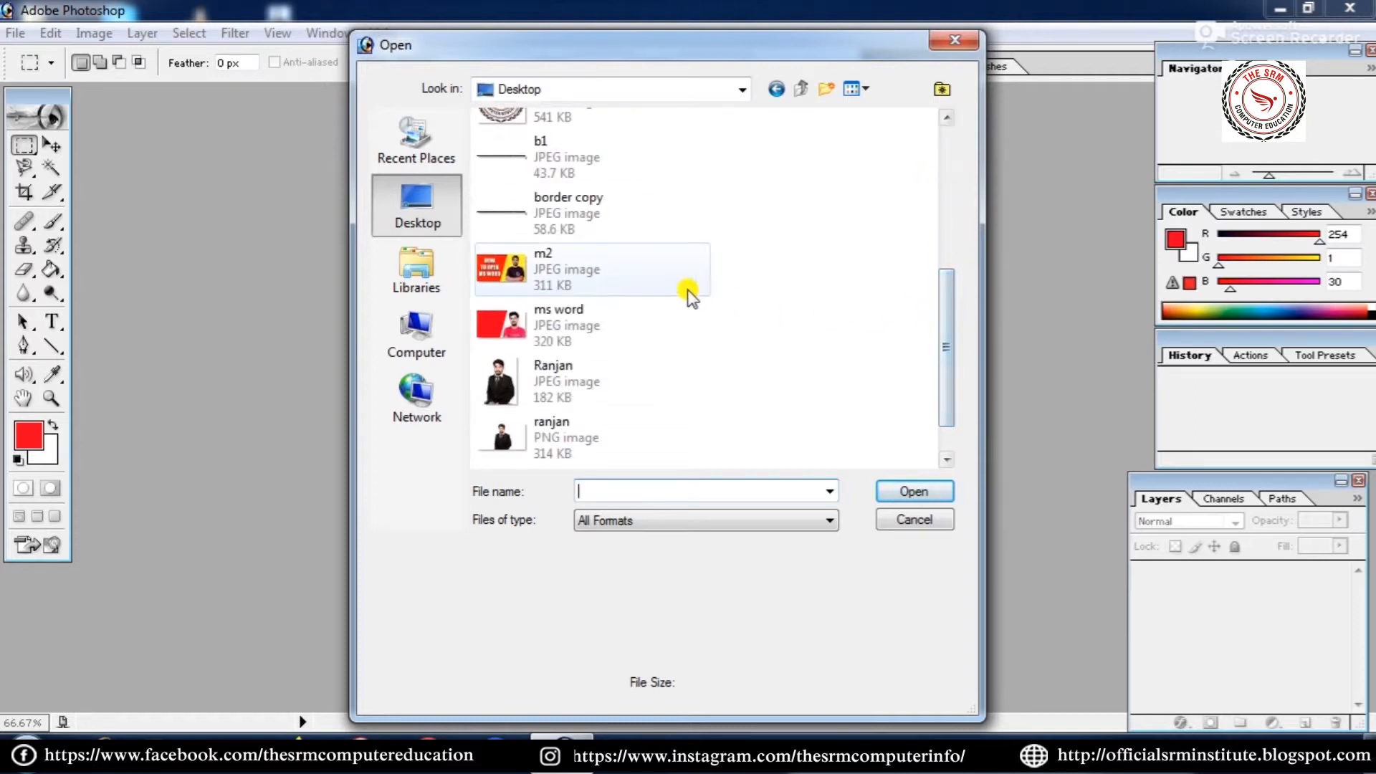
{"action": "left_click", "coordinate": [548, 269]}
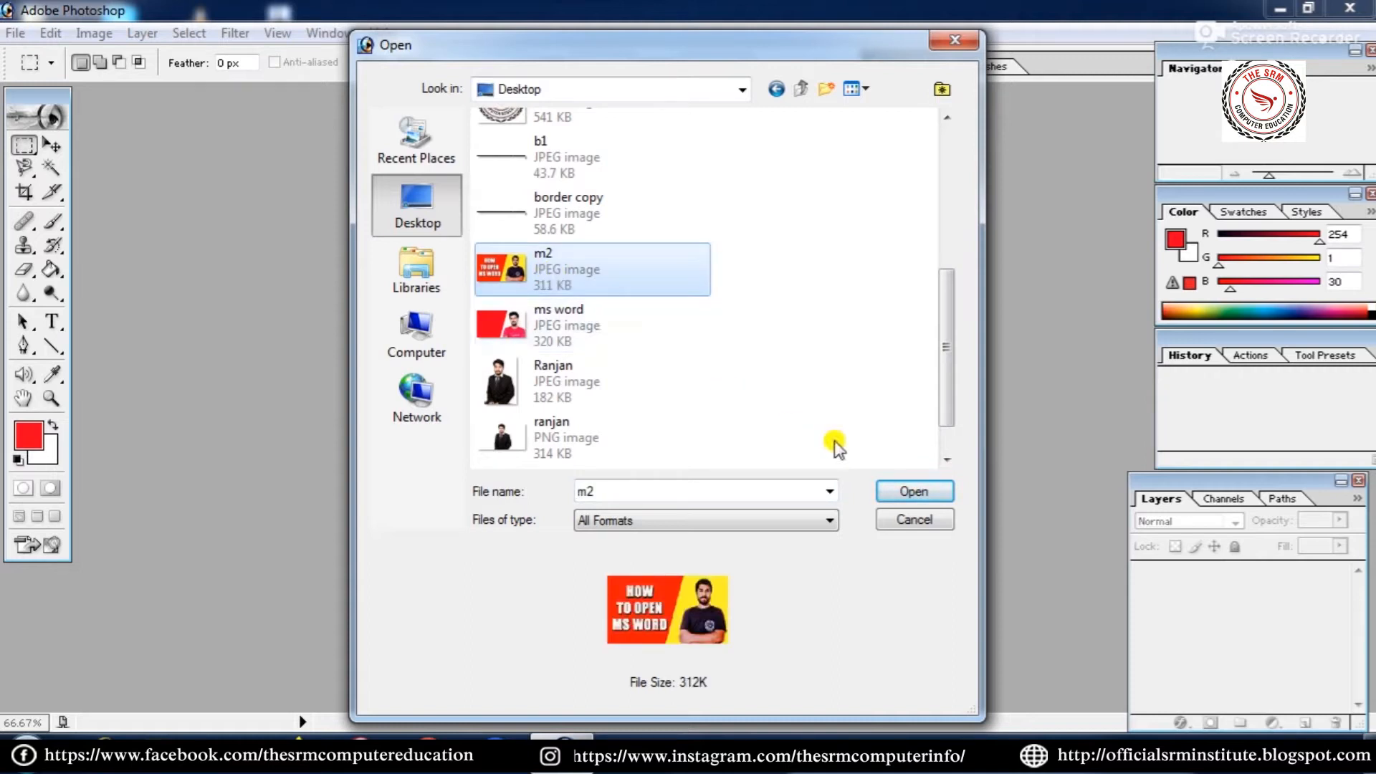
{"action": "left_click", "coordinate": [905, 493]}
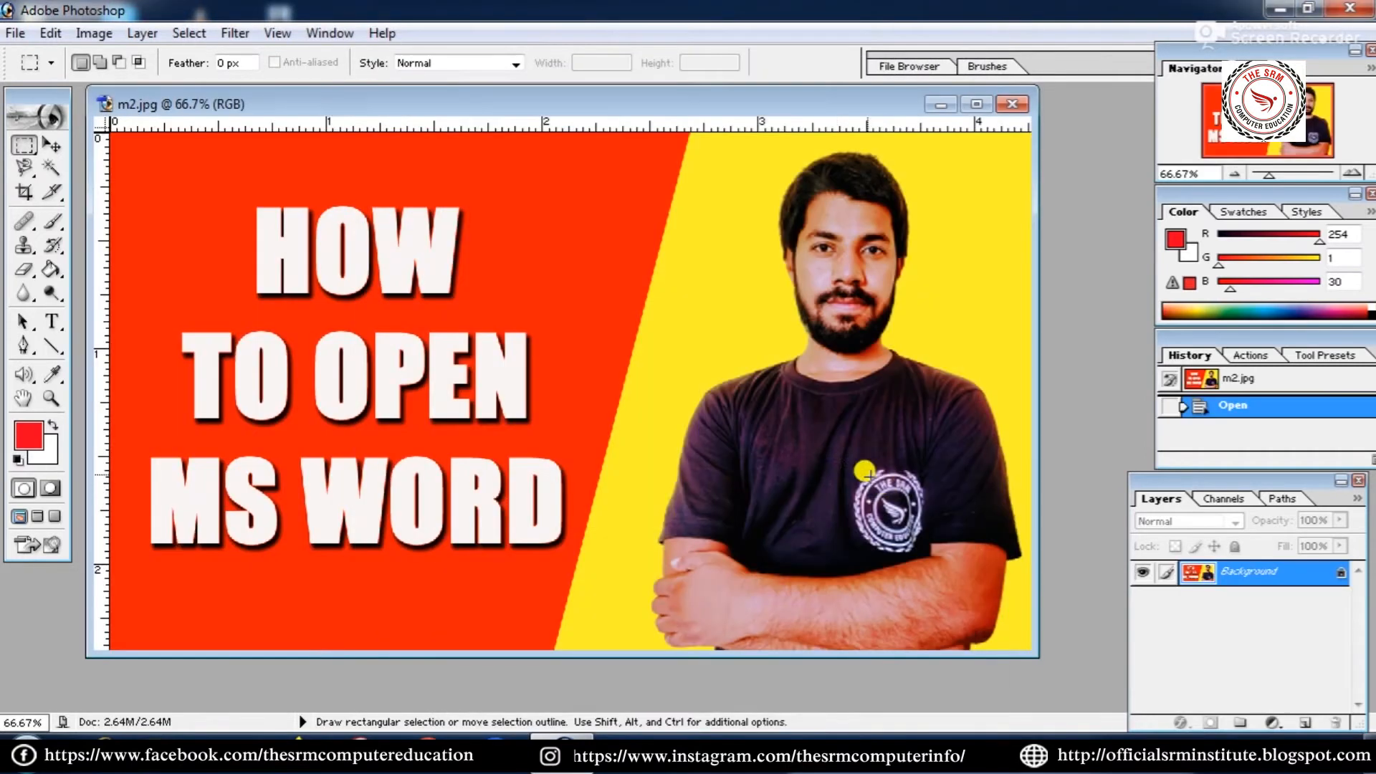
{"action": "left_click_drag", "start_coordinate": [522, 104], "coordinate": [548, 102]}
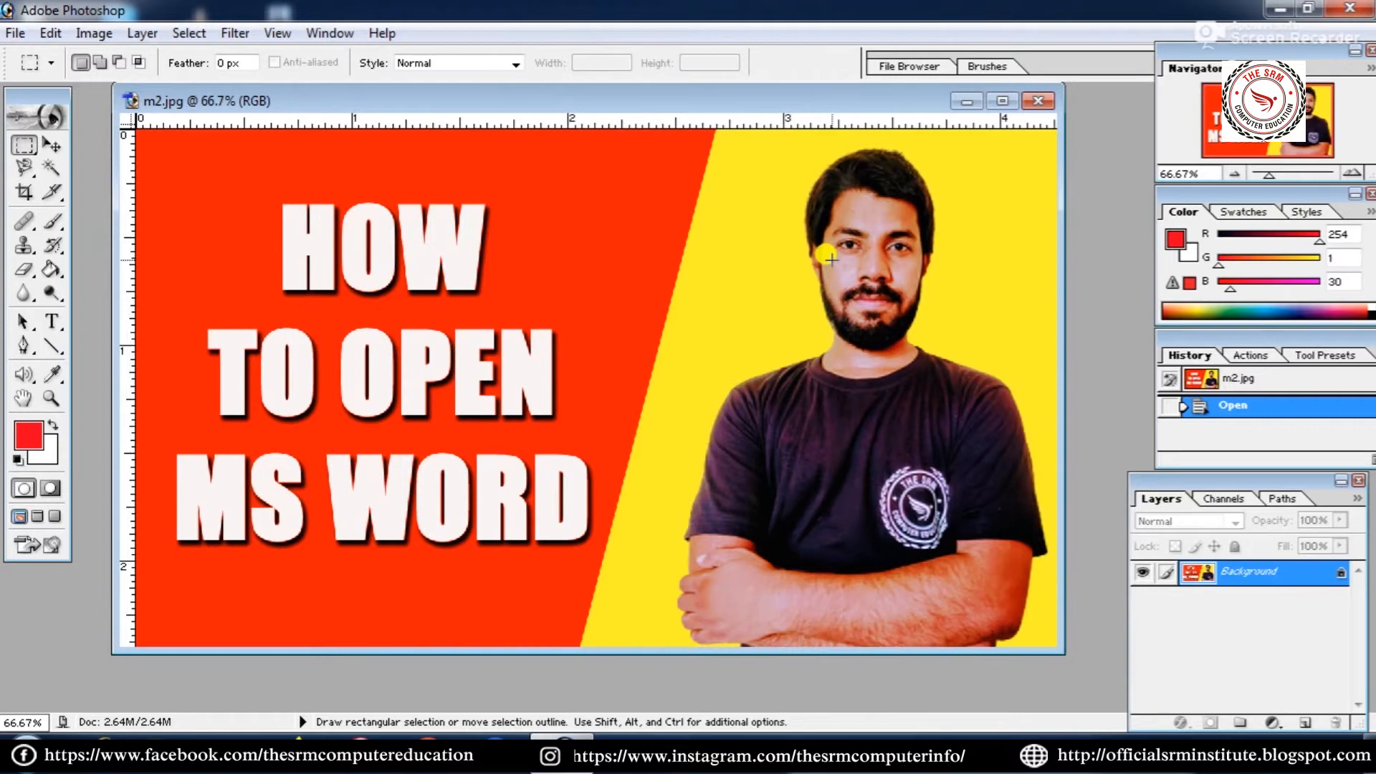
Make a rectangular marquee selection of about 481 × 488 pixels around the man's head and upper body, and cut it from the image.
{"action": "left_click_drag", "start_coordinate": [13, 99], "coordinate": [13, 106]}
{"action": "left_click", "coordinate": [24, 154]}
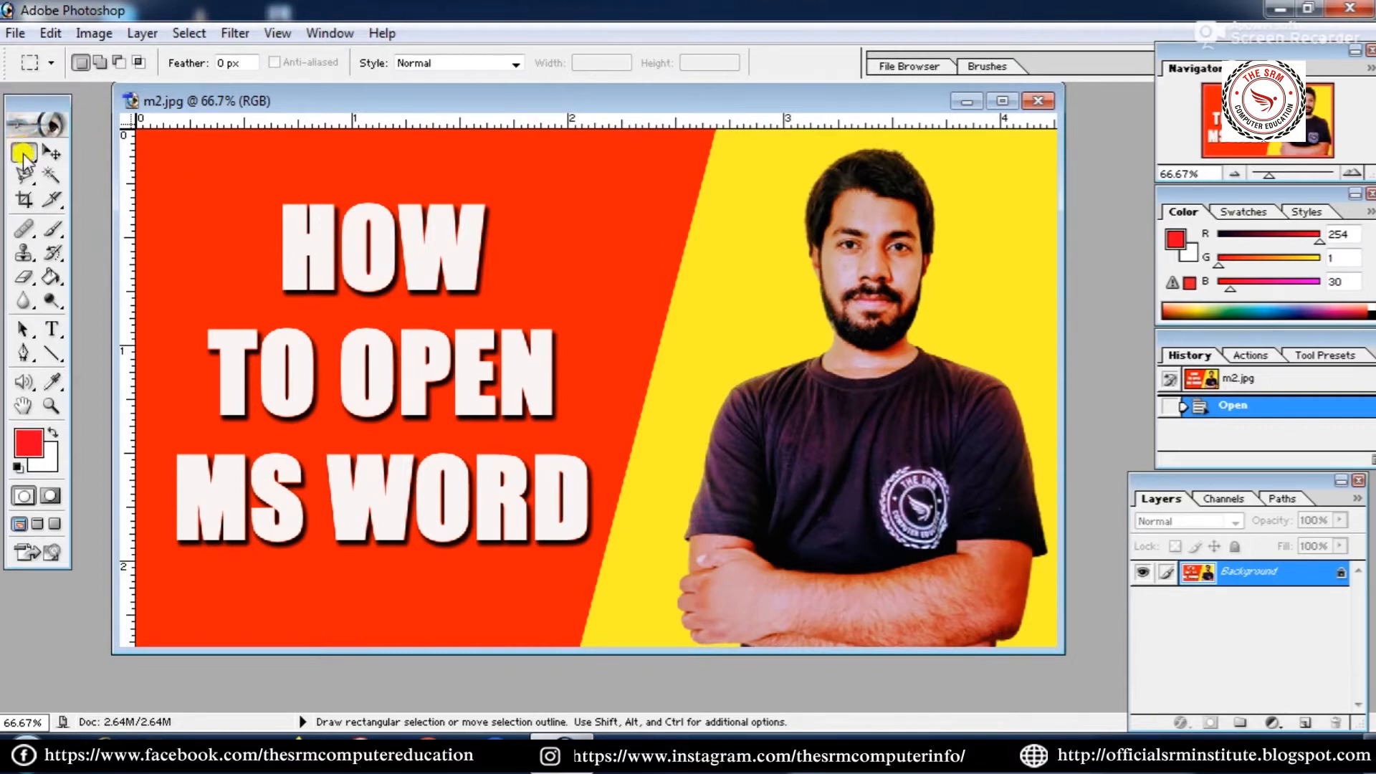
{"action": "left_click", "coordinate": [24, 154]}
{"action": "left_click_drag", "start_coordinate": [1039, 143], "coordinate": [696, 492]}
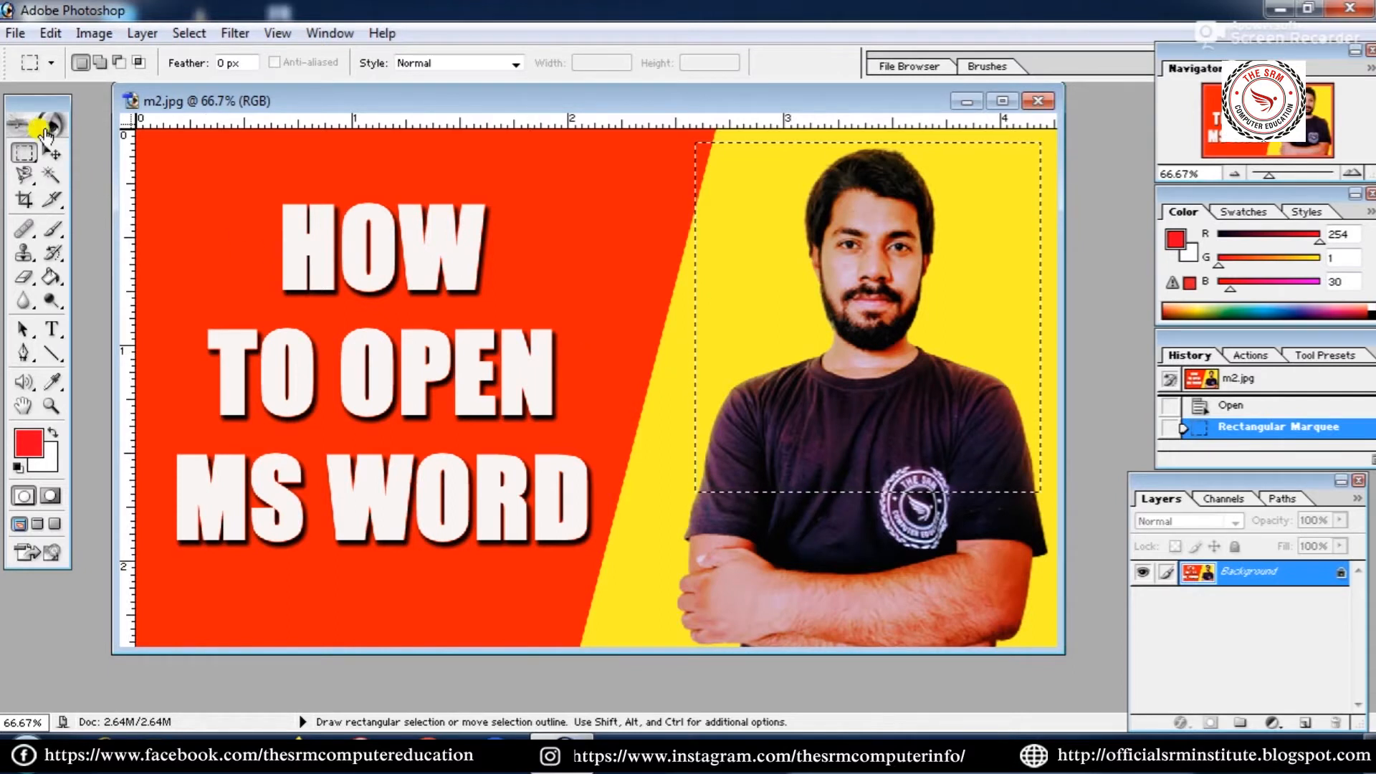
{"action": "left_click", "coordinate": [49, 33]}
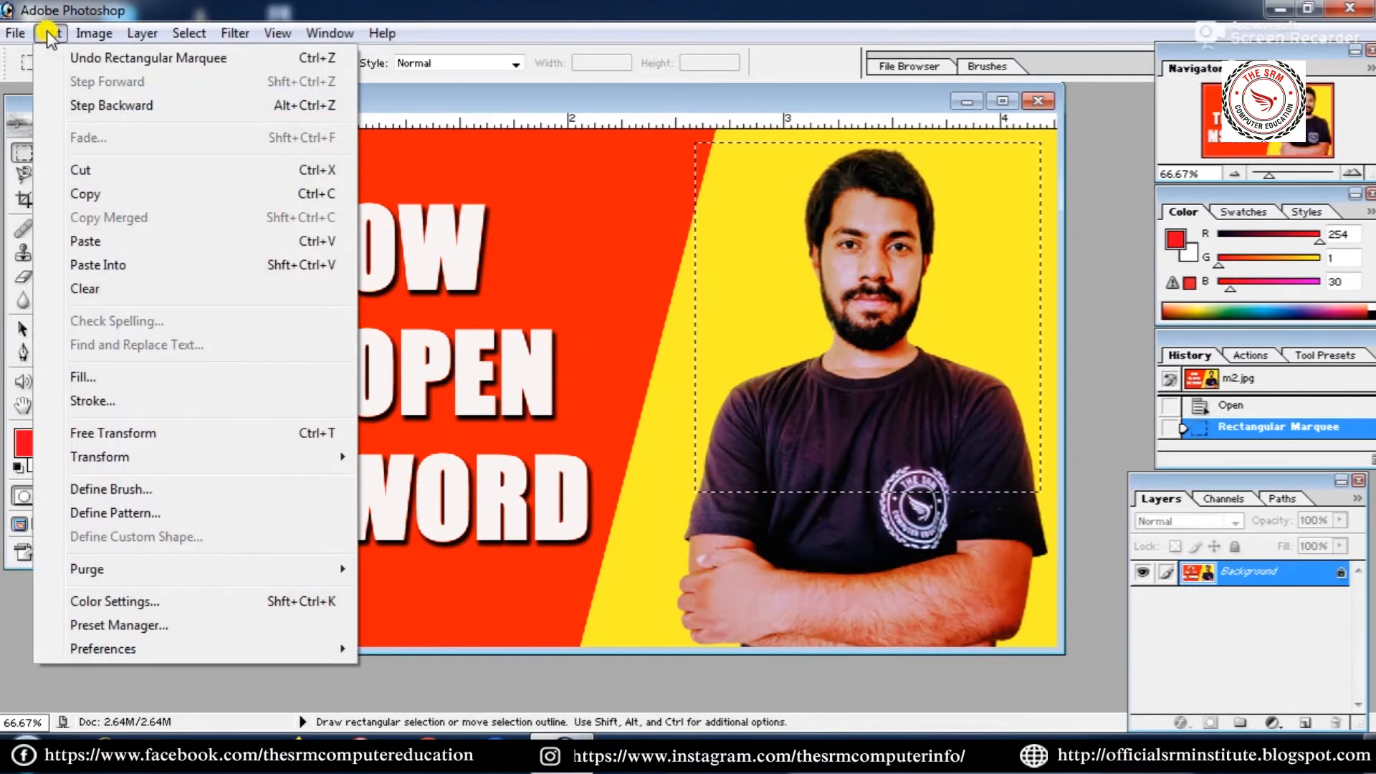
{"action": "left_click", "coordinate": [79, 171]}
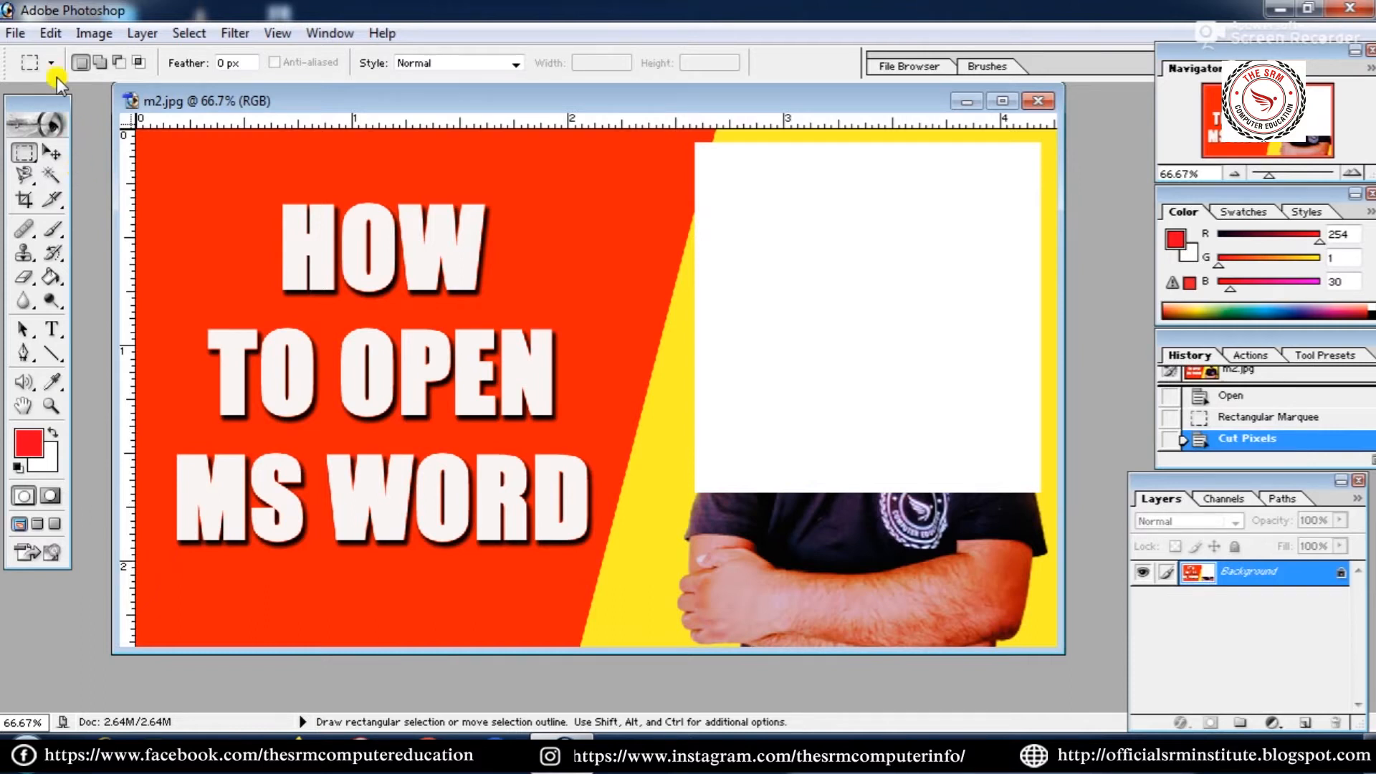
Create a new white RGB document of 481 × 488 pixels at 300 pixels/inch and paste the cut portrait into it.
{"action": "left_click", "coordinate": [14, 33]}
{"action": "left_click", "coordinate": [32, 58]}
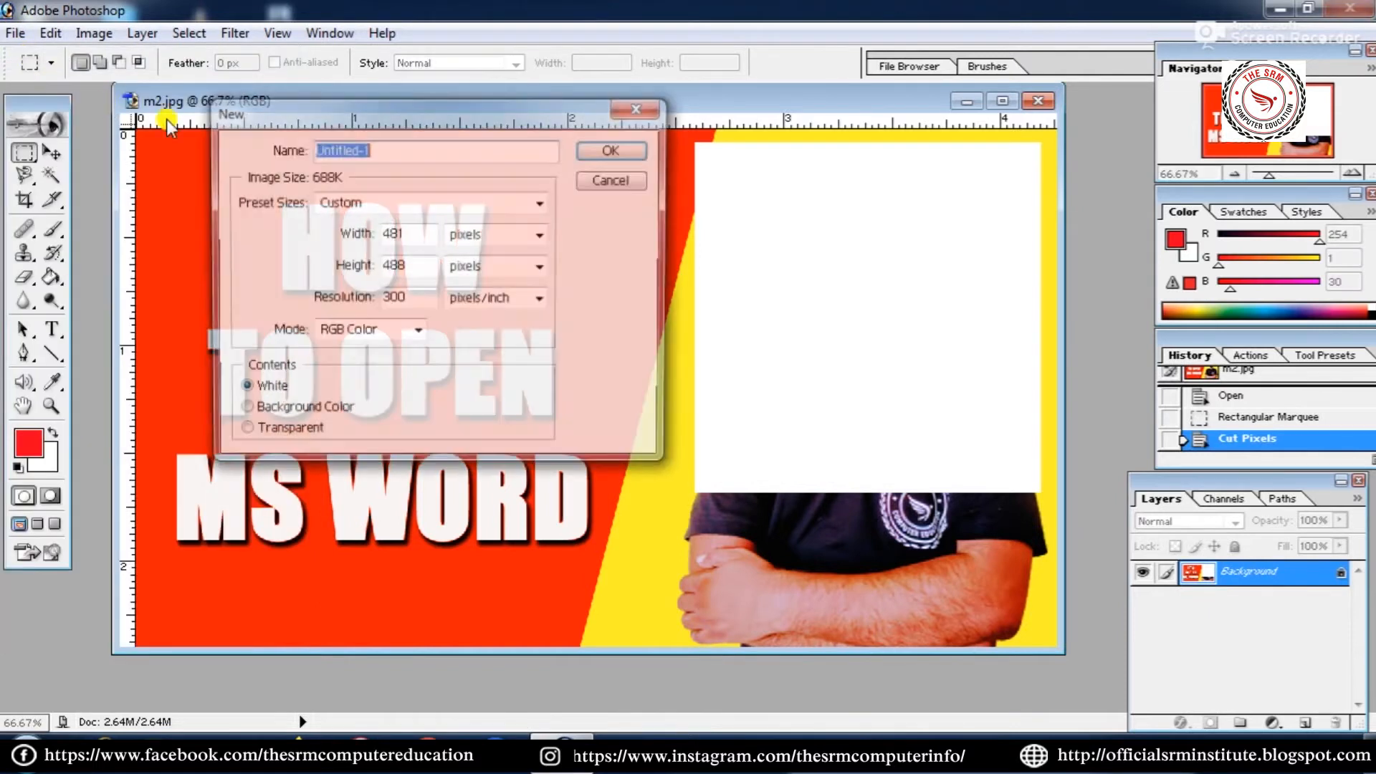
{"action": "left_click", "coordinate": [595, 147]}
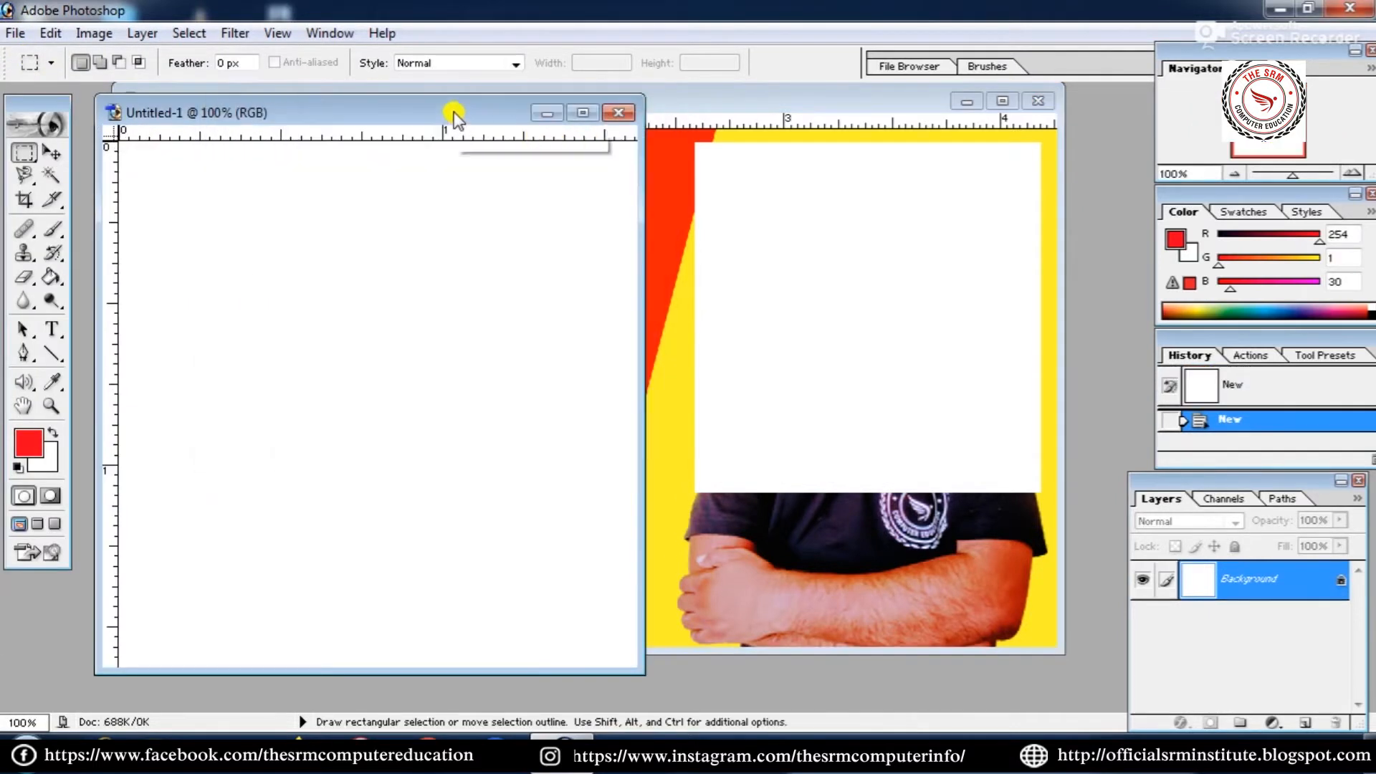
{"action": "left_click_drag", "start_coordinate": [455, 113], "coordinate": [516, 115]}
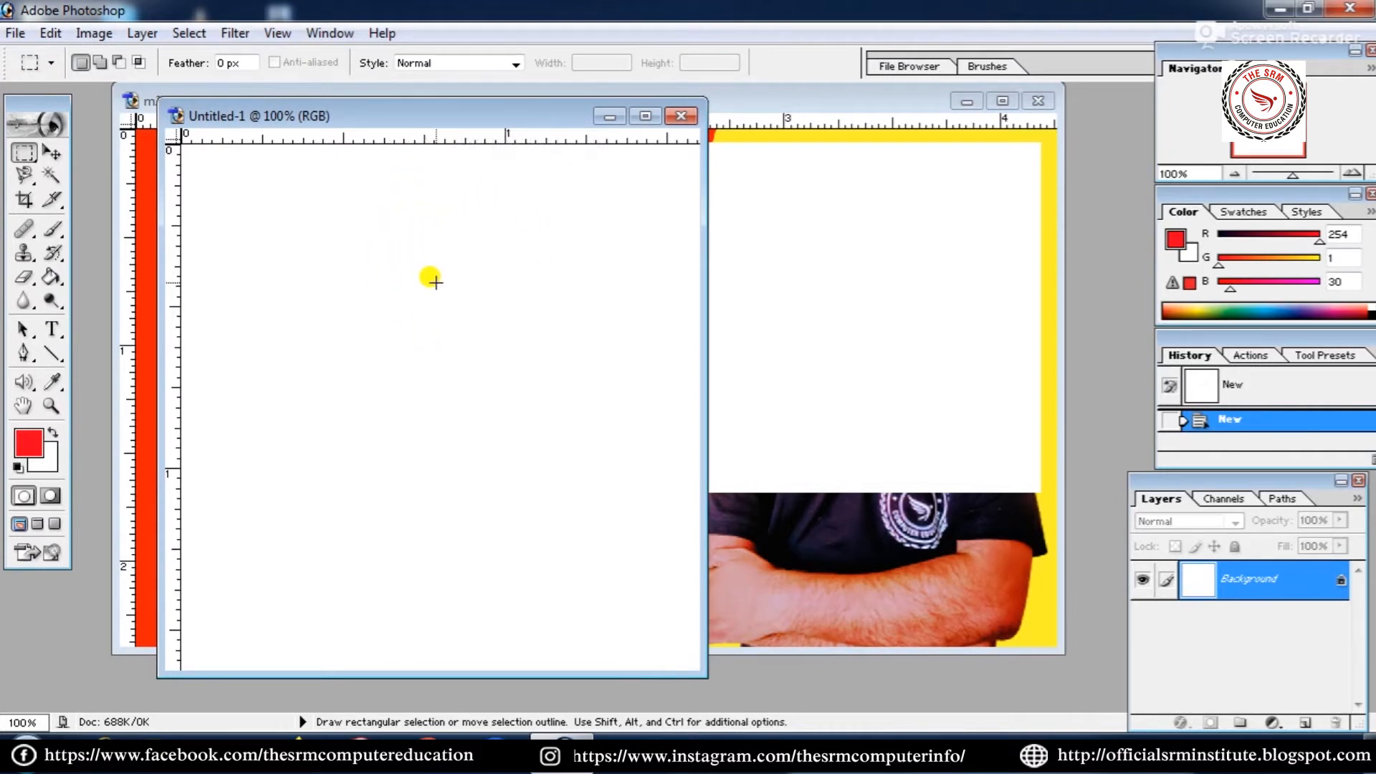
{"action": "left_click", "coordinate": [48, 34]}
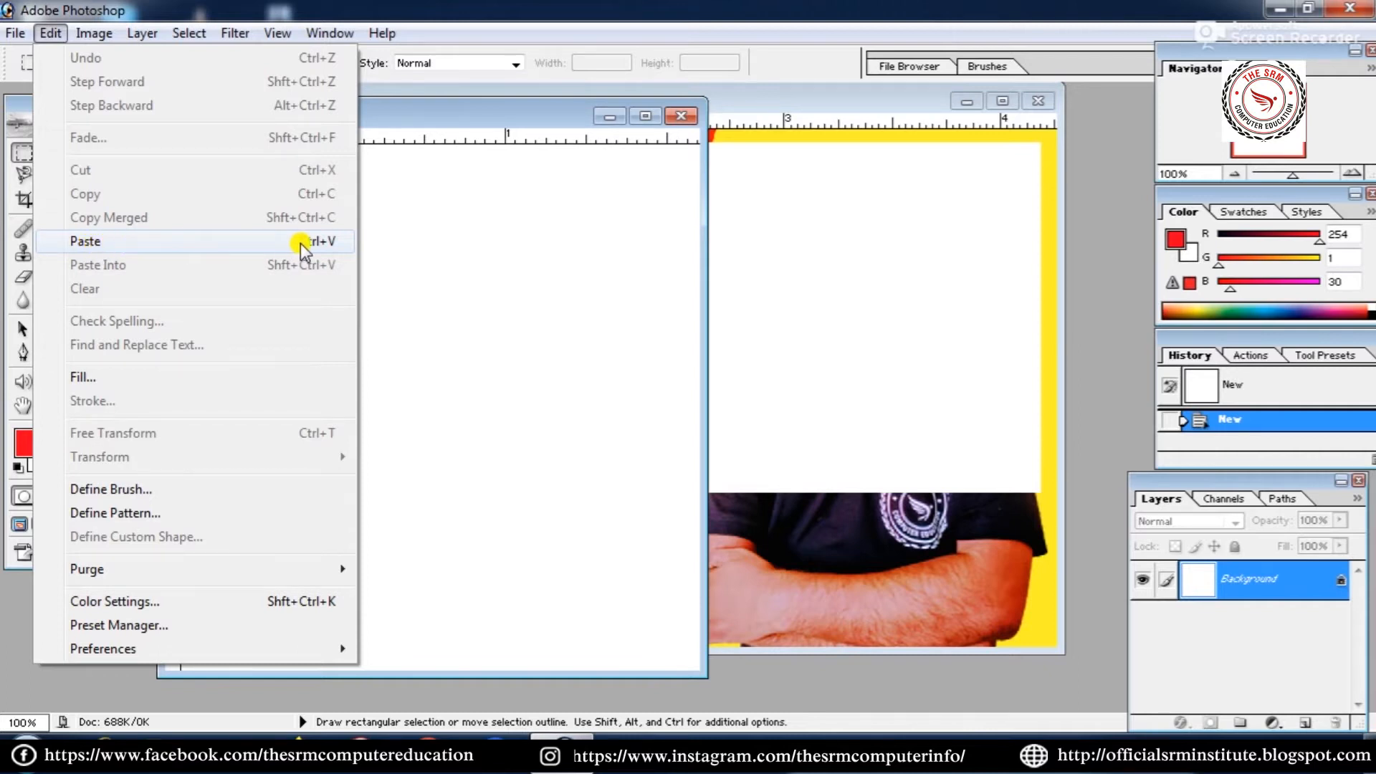
{"action": "left_click", "coordinate": [239, 243]}
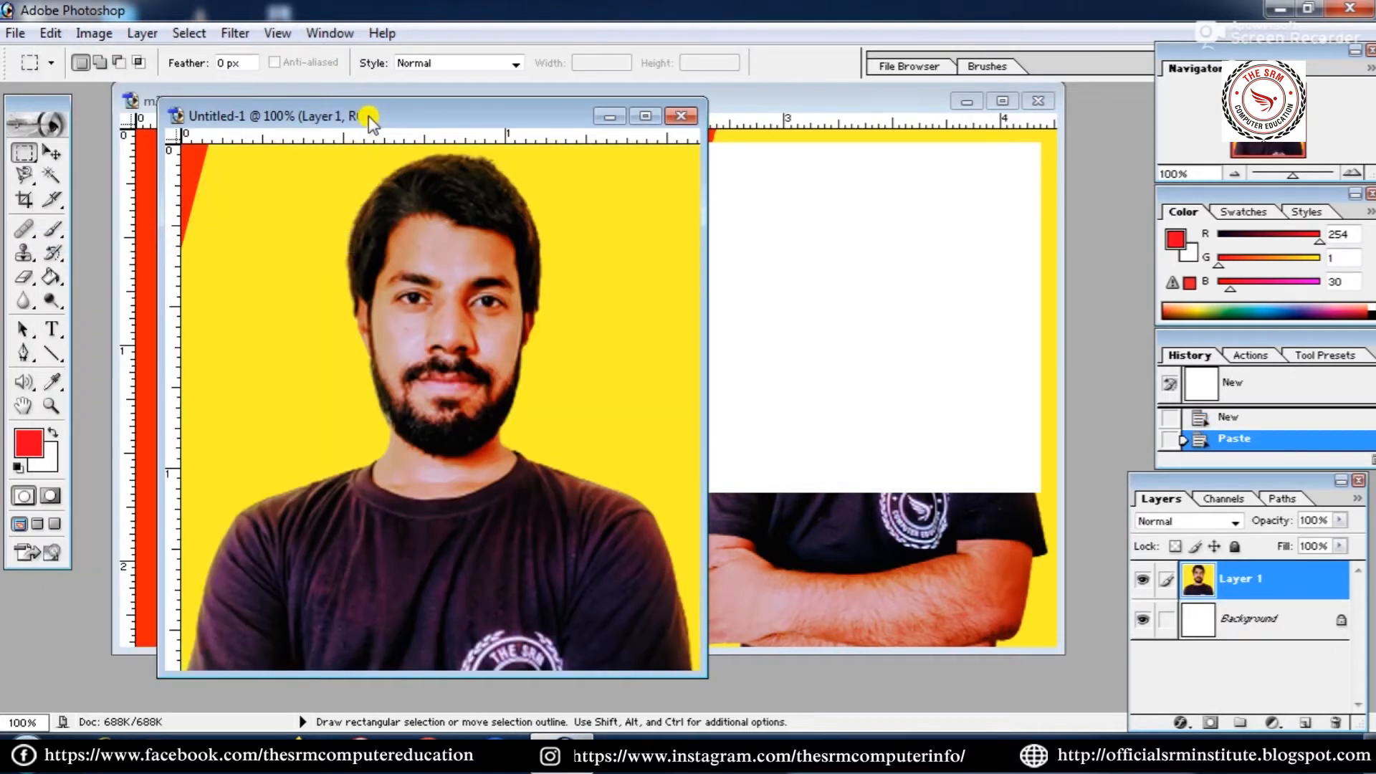
{"action": "left_click_drag", "start_coordinate": [367, 115], "coordinate": [313, 83]}
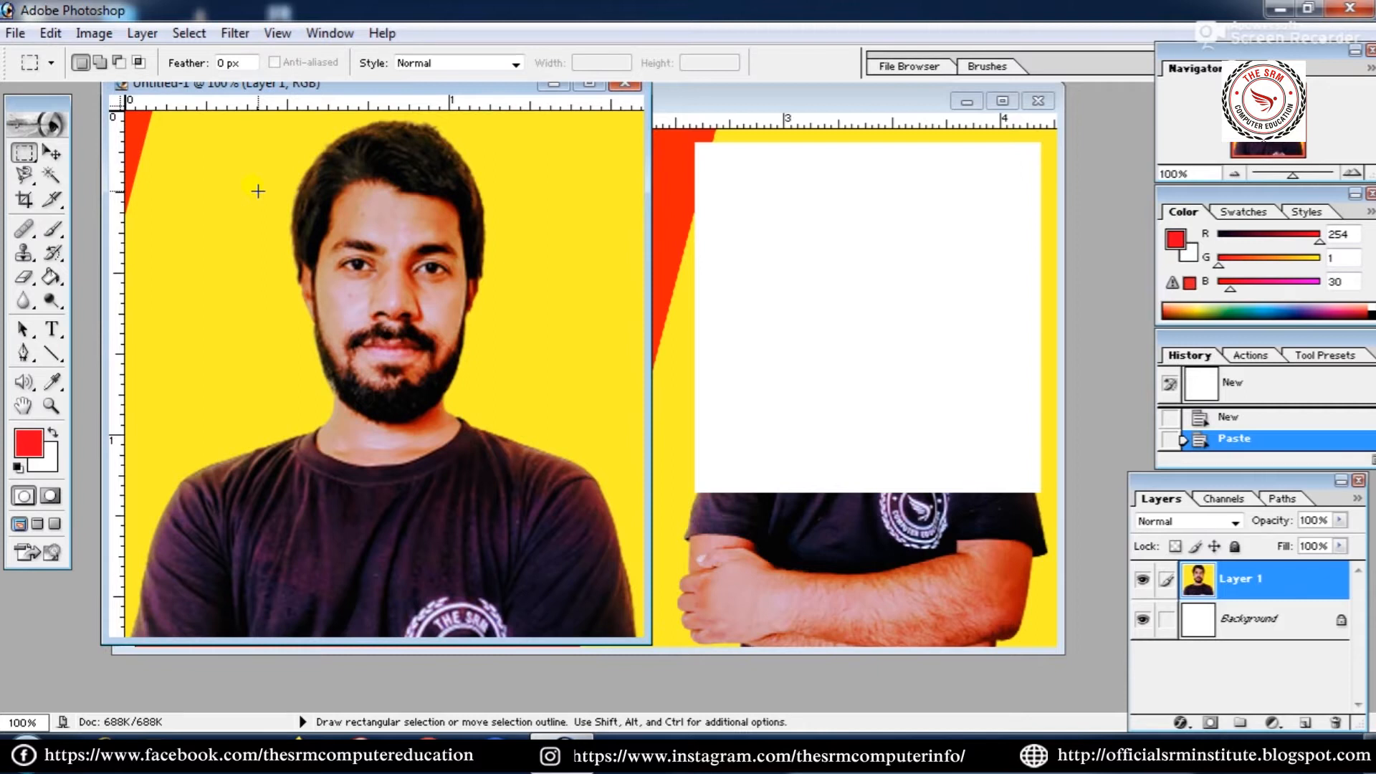
Close both the untitled document and m2.jpg without saving the changes.
{"action": "left_click", "coordinate": [622, 83]}
{"action": "left_click", "coordinate": [690, 298]}
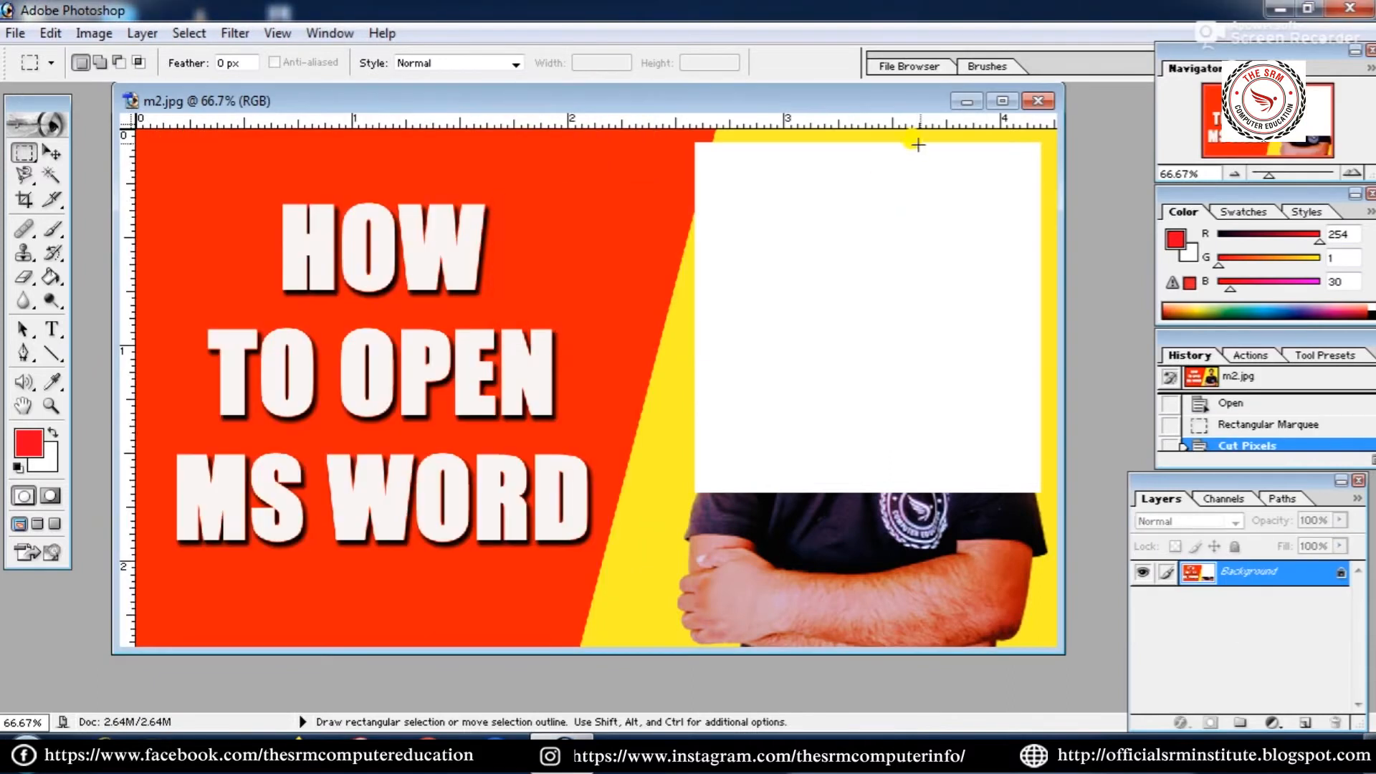
{"action": "left_click", "coordinate": [1037, 100]}
{"action": "left_click", "coordinate": [695, 304]}
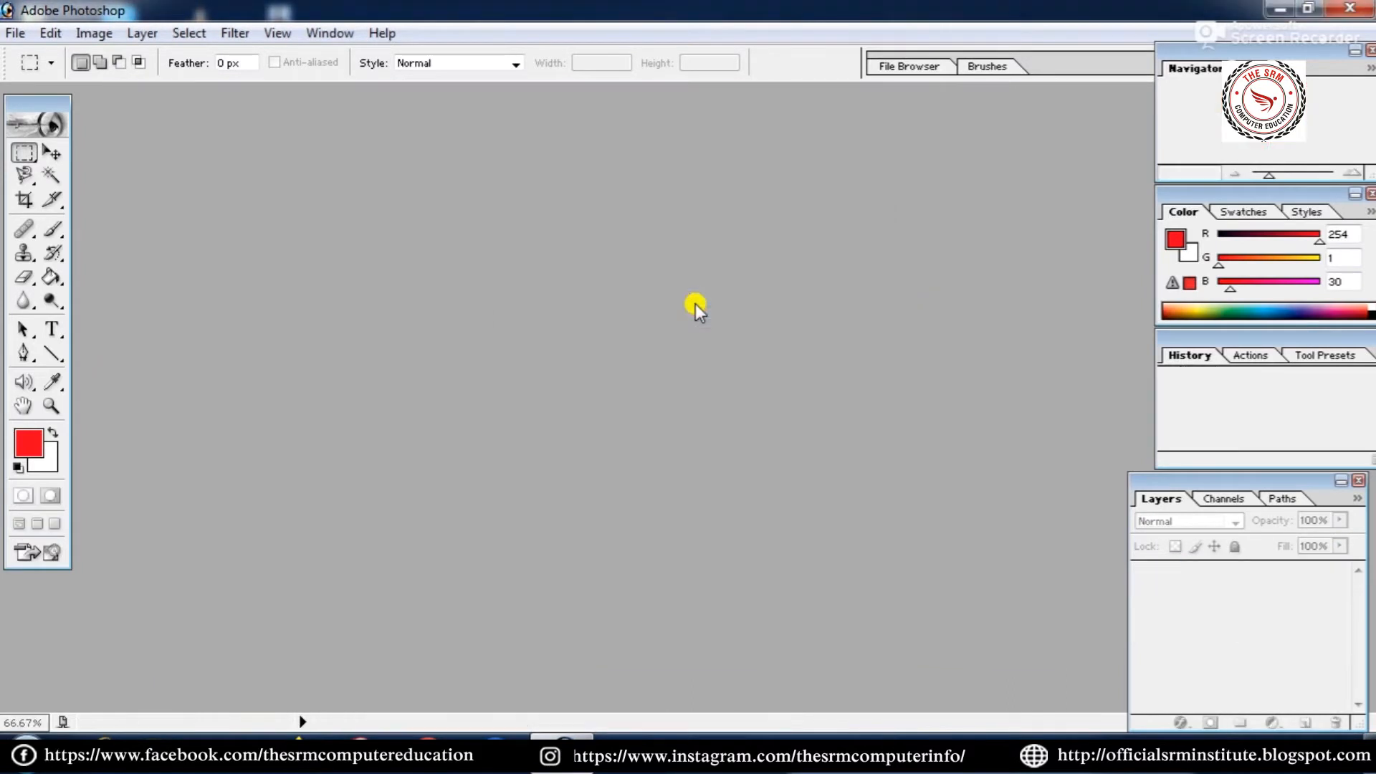
Reopen the original m2 image from the Desktop.
{"action": "left_click", "coordinate": [43, 32]}
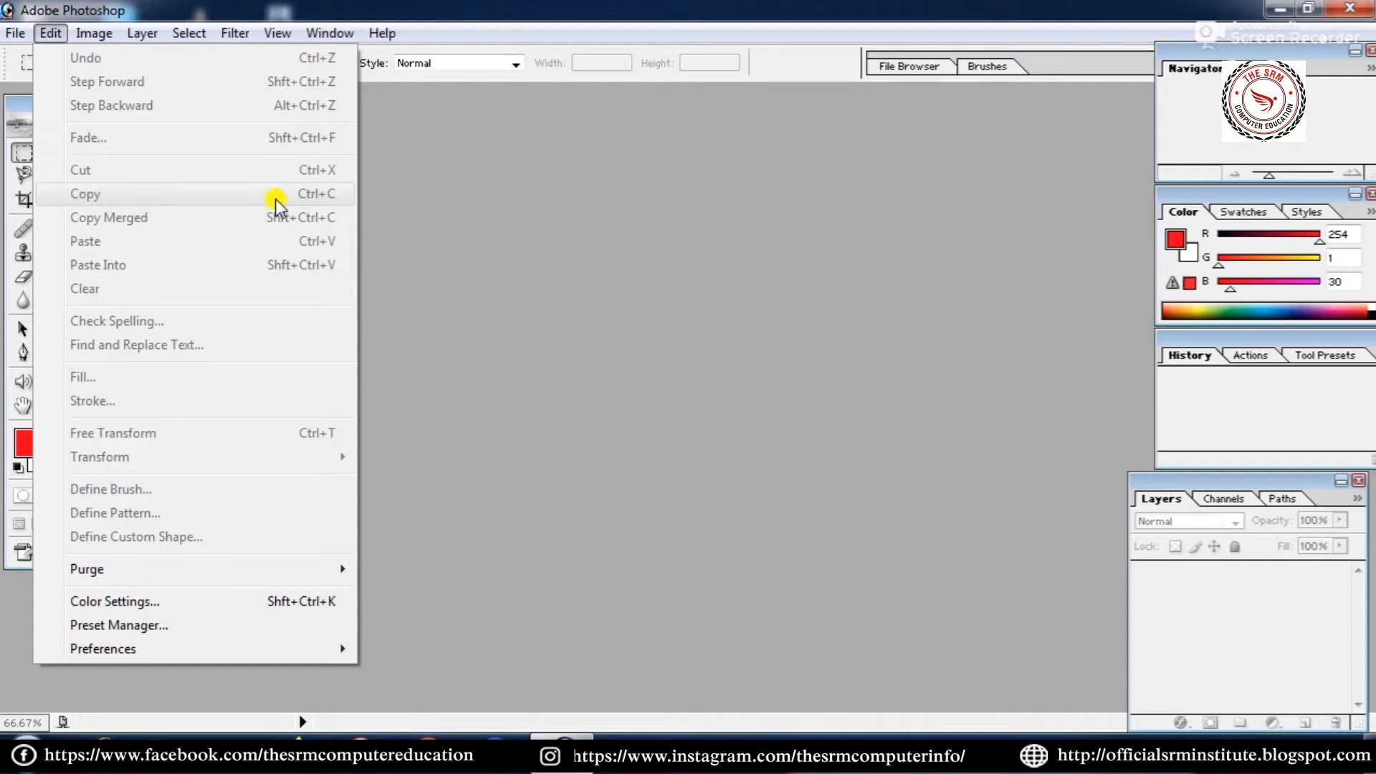
{"action": "key", "text": "Left"}
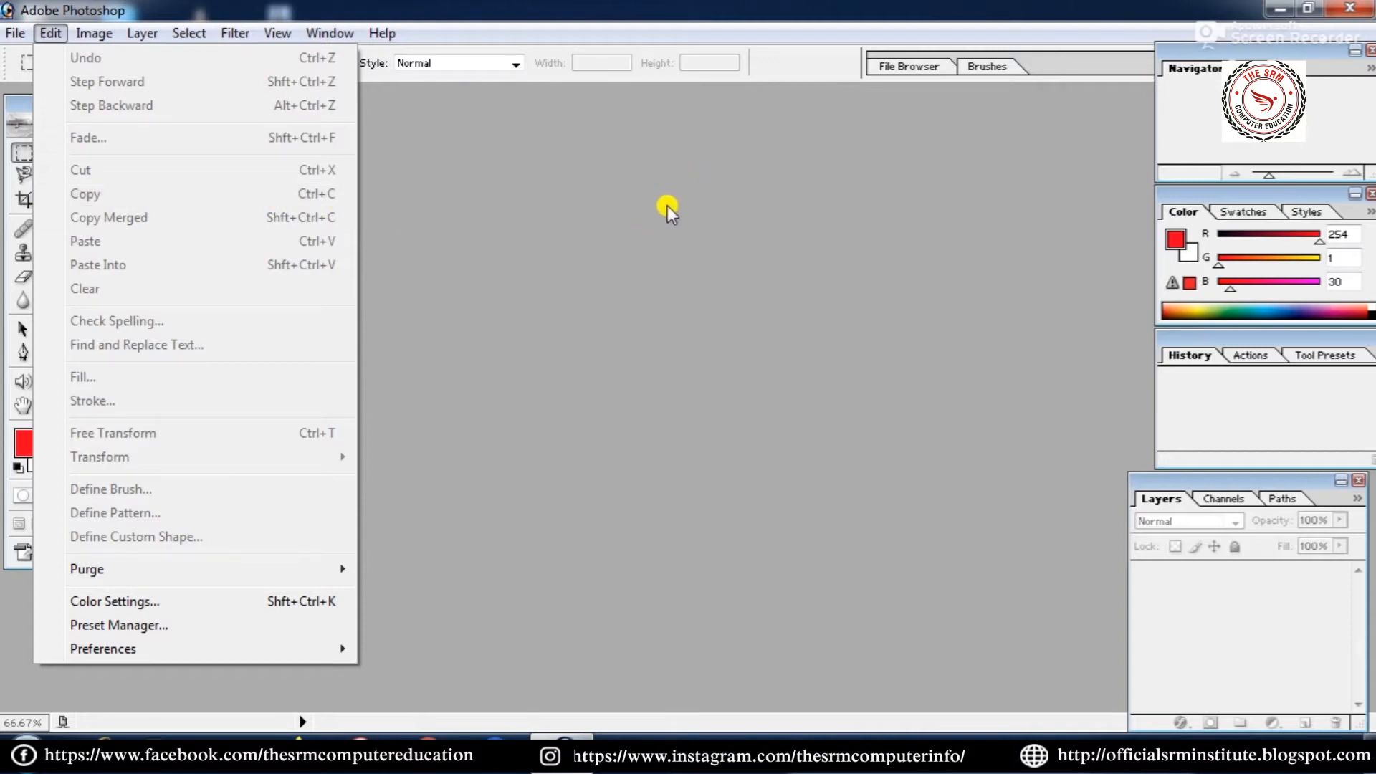
{"action": "key", "text": "o"}
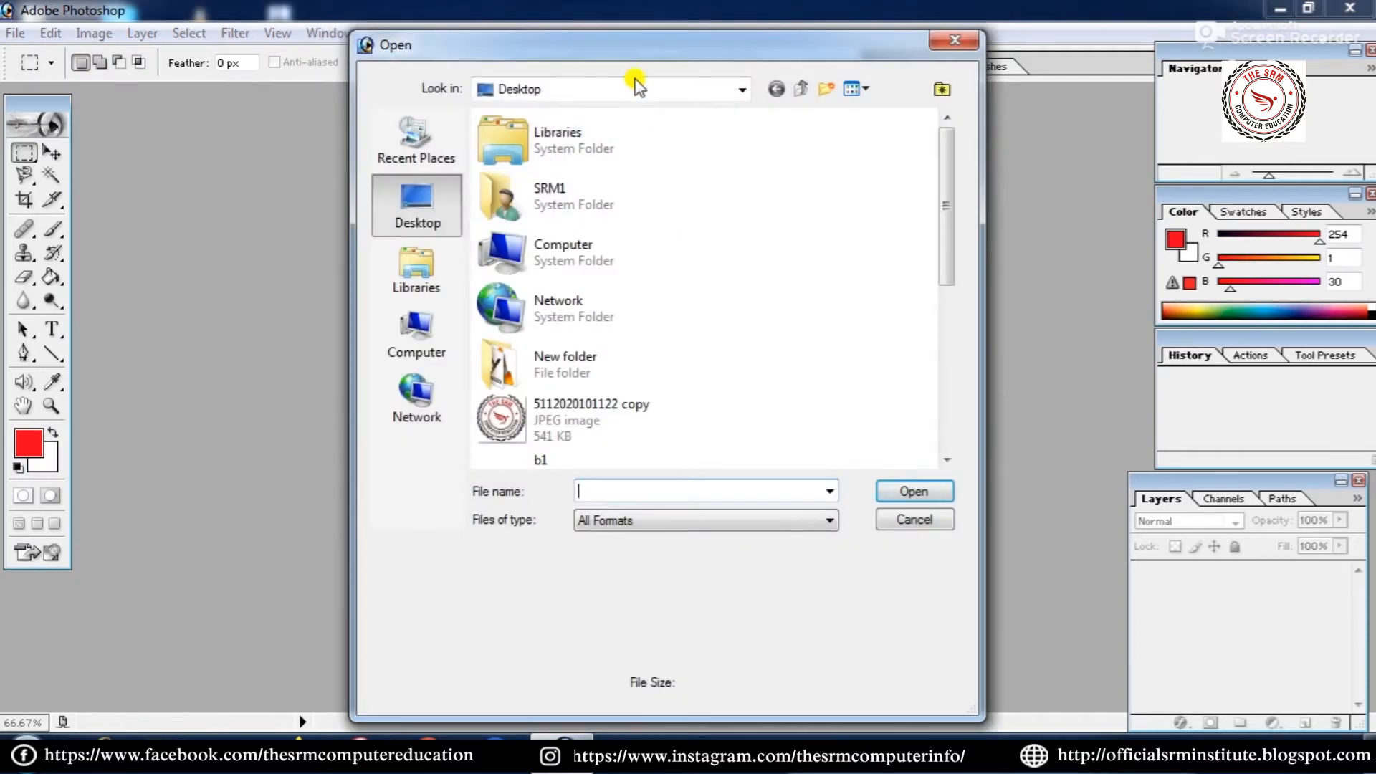
{"action": "left_click_drag", "start_coordinate": [622, 44], "coordinate": [609, 42]}
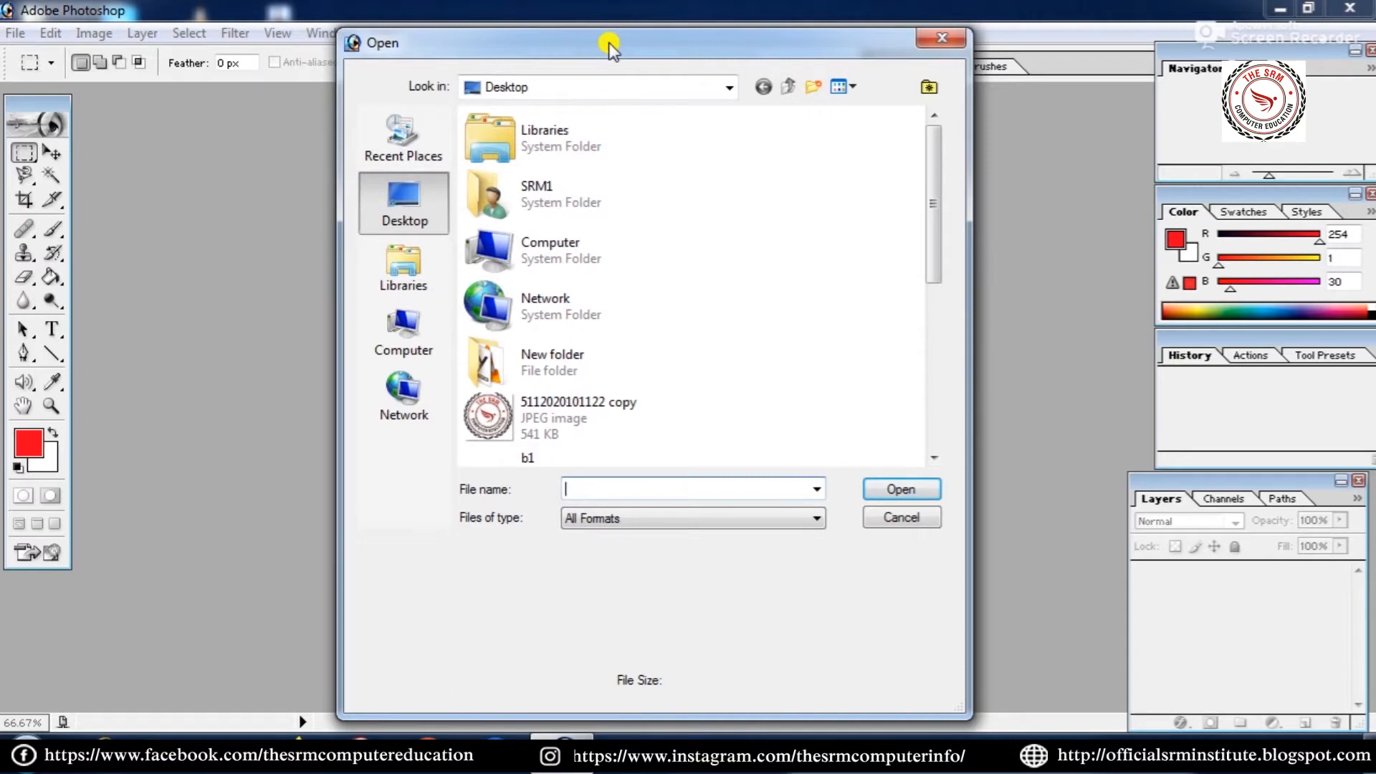
{"action": "left_click", "coordinate": [416, 206]}
{"action": "left_click_drag", "start_coordinate": [938, 154], "coordinate": [943, 293]}
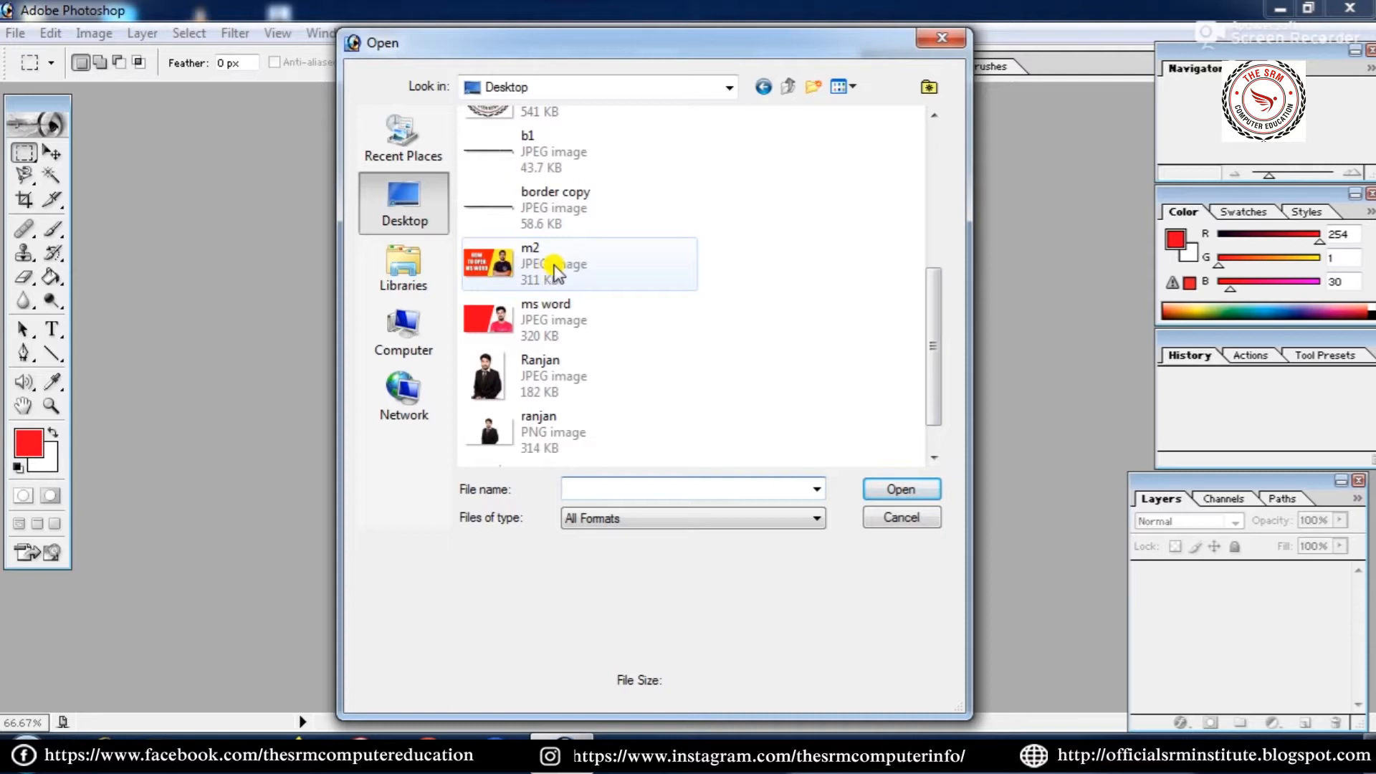
{"action": "left_click", "coordinate": [552, 265]}
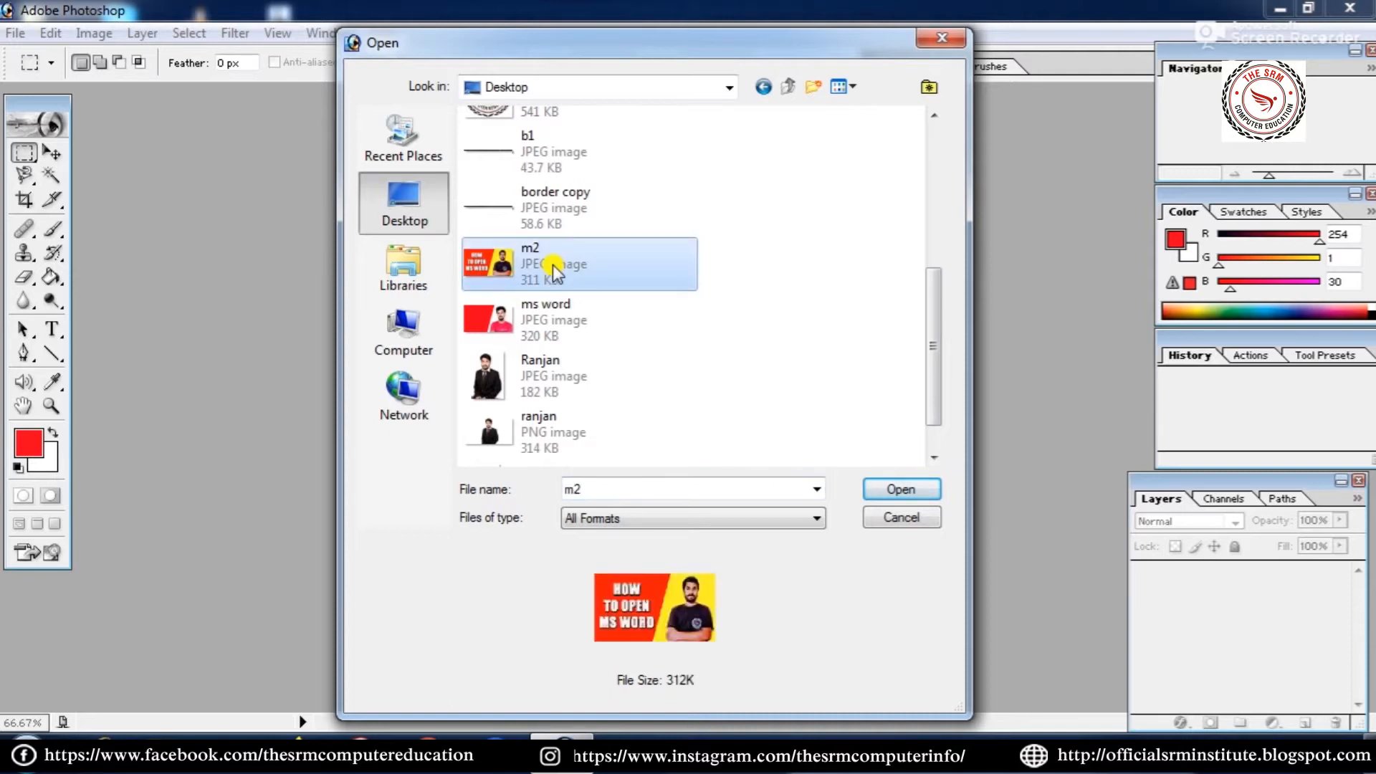
{"action": "left_click", "coordinate": [888, 488]}
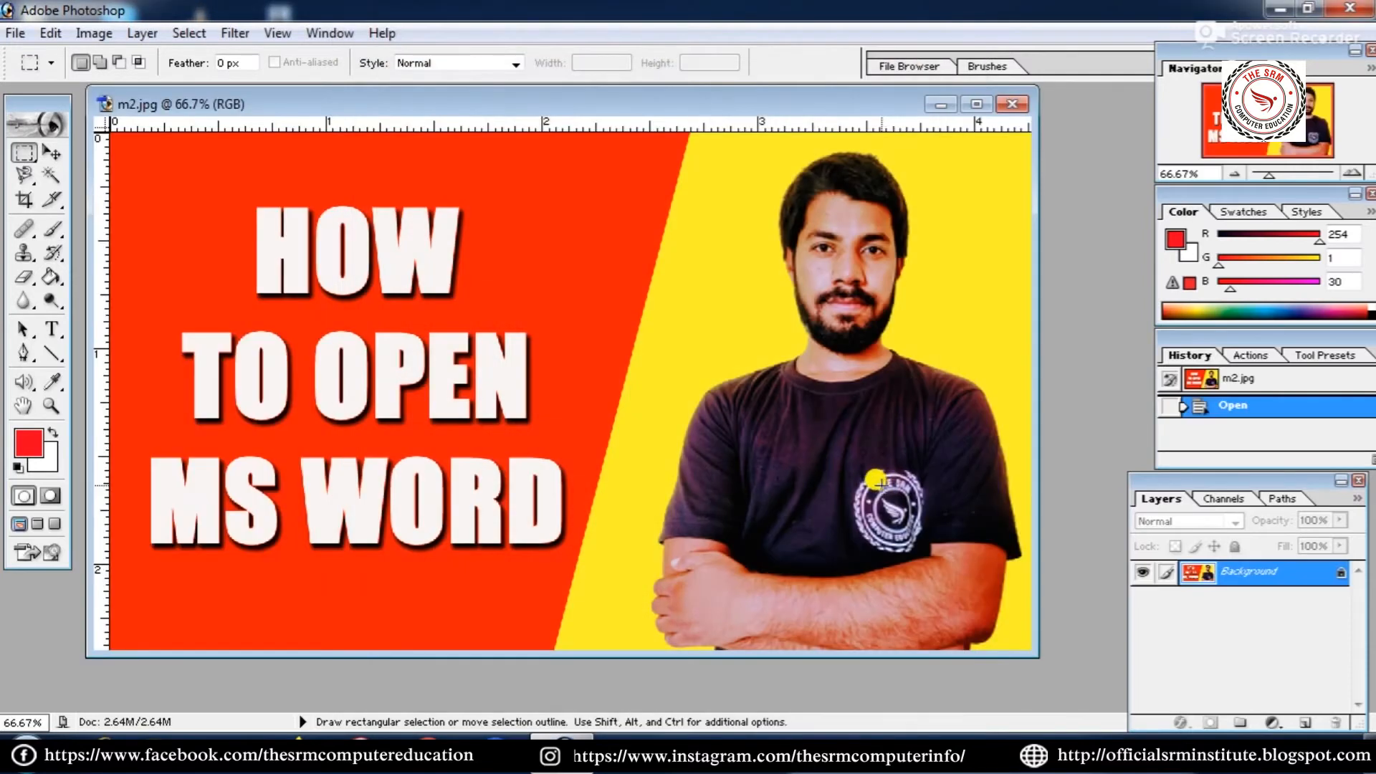
{"action": "left_click_drag", "start_coordinate": [604, 101], "coordinate": [618, 102]}
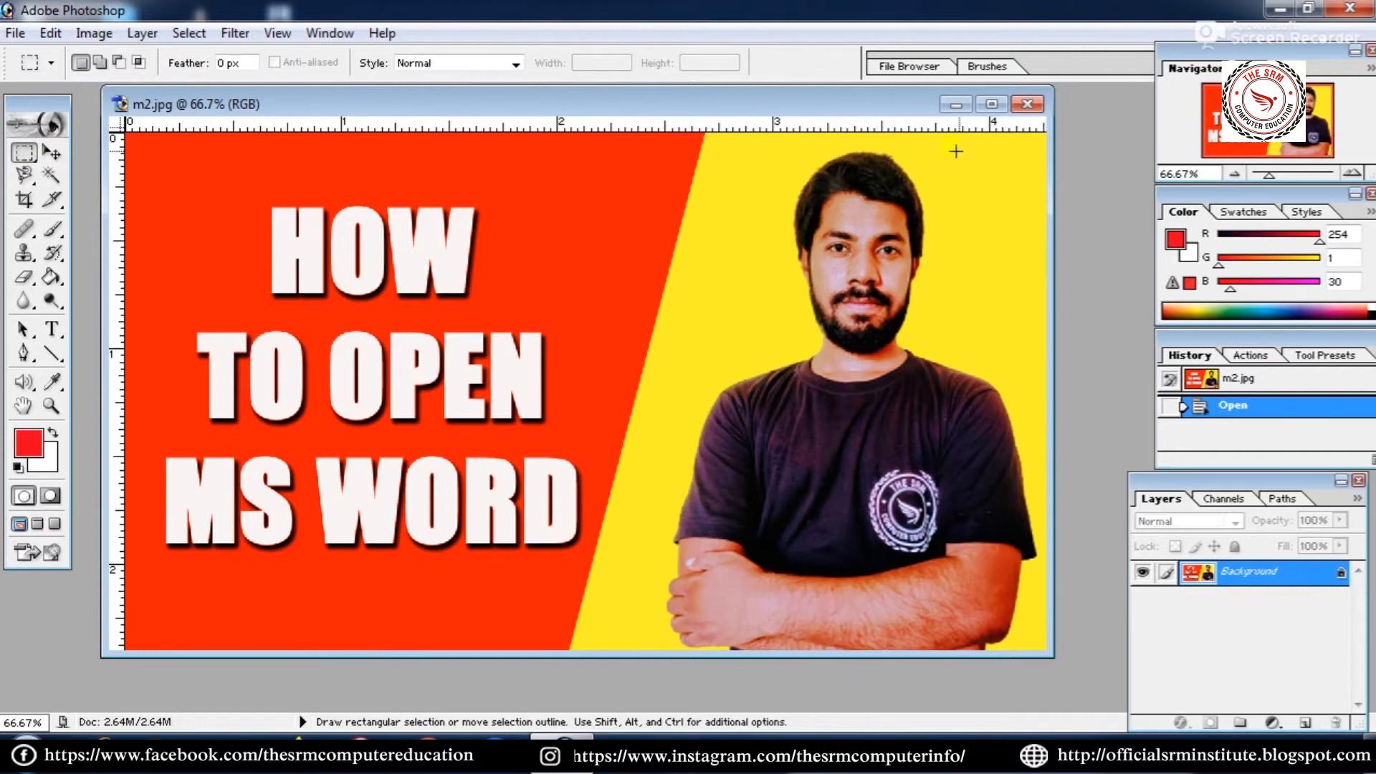
Make a rectangular marquee selection of about 481 × 479 pixels around the man's head and upper body, and copy it.
{"action": "left_click_drag", "start_coordinate": [1030, 143], "coordinate": [685, 486]}
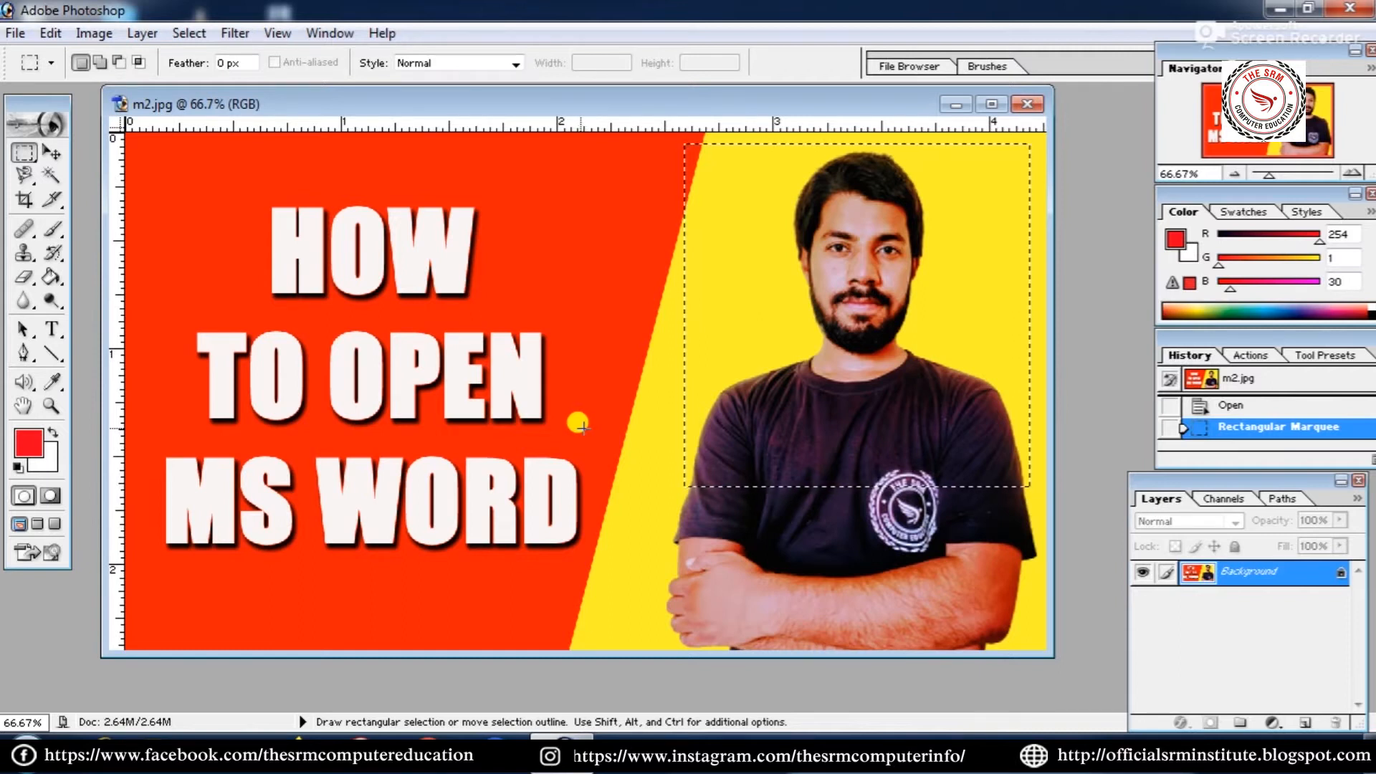
{"action": "left_click", "coordinate": [50, 36]}
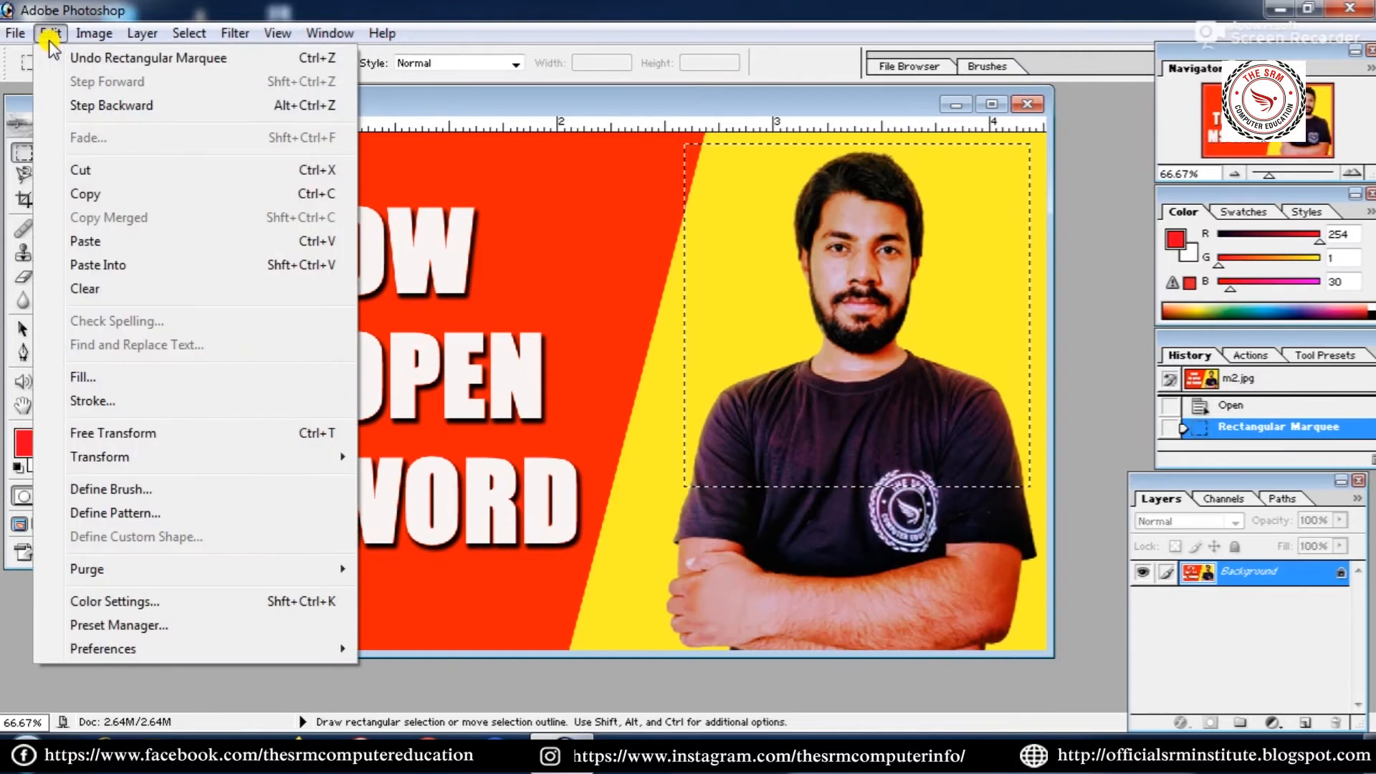
{"action": "left_click", "coordinate": [85, 195]}
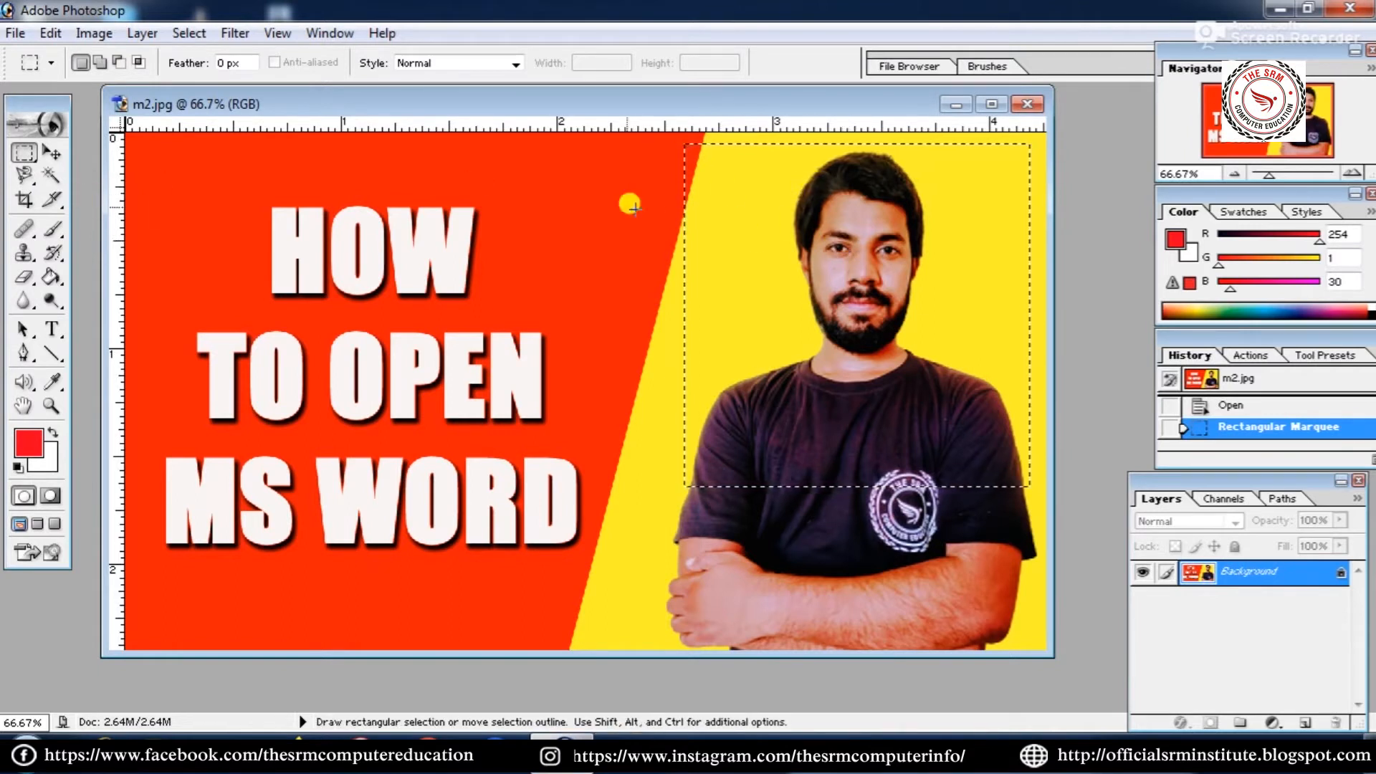
Create a new white RGB document of 481 × 479 pixels at 300 pixels/inch and paste the copied portrait into it beside the original.
{"action": "left_click_drag", "start_coordinate": [403, 103], "coordinate": [531, 136]}
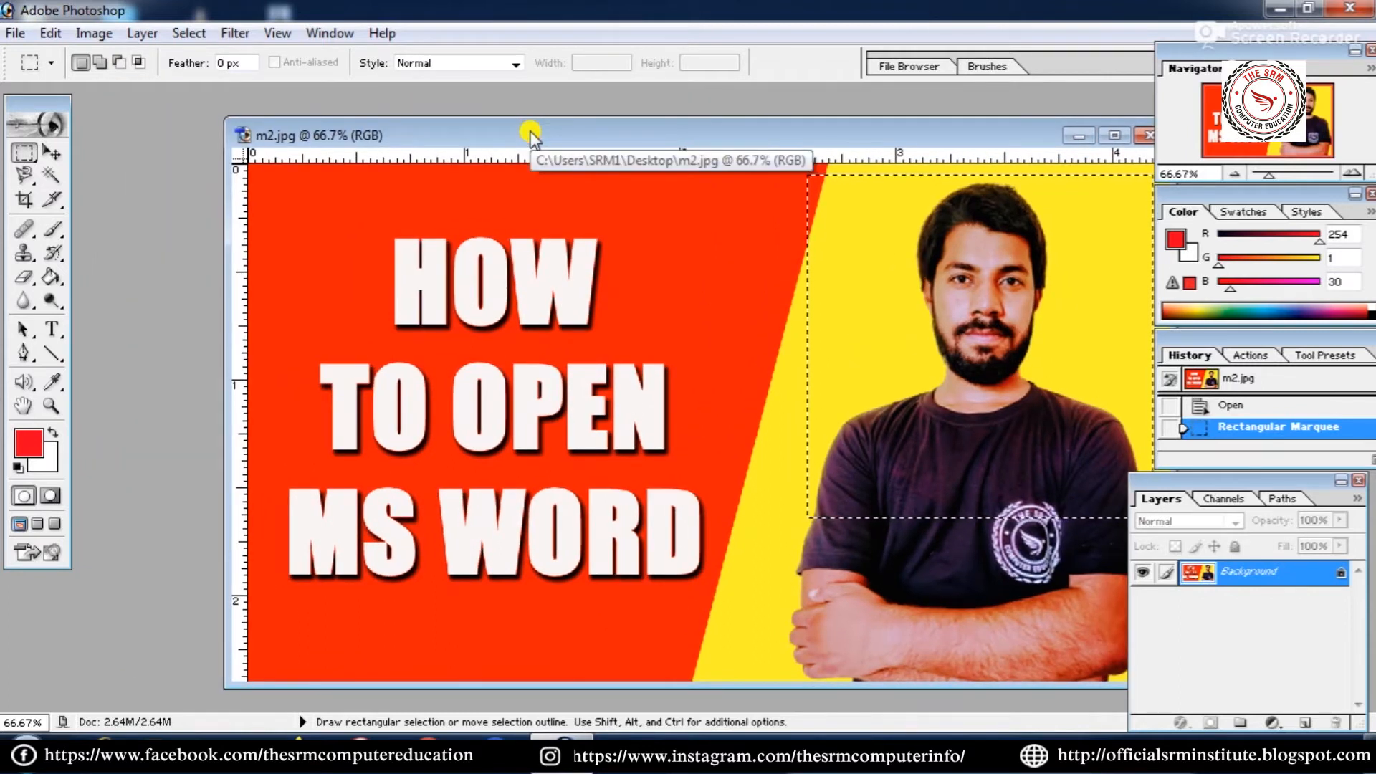
{"action": "left_click", "coordinate": [15, 33]}
{"action": "left_click", "coordinate": [28, 60]}
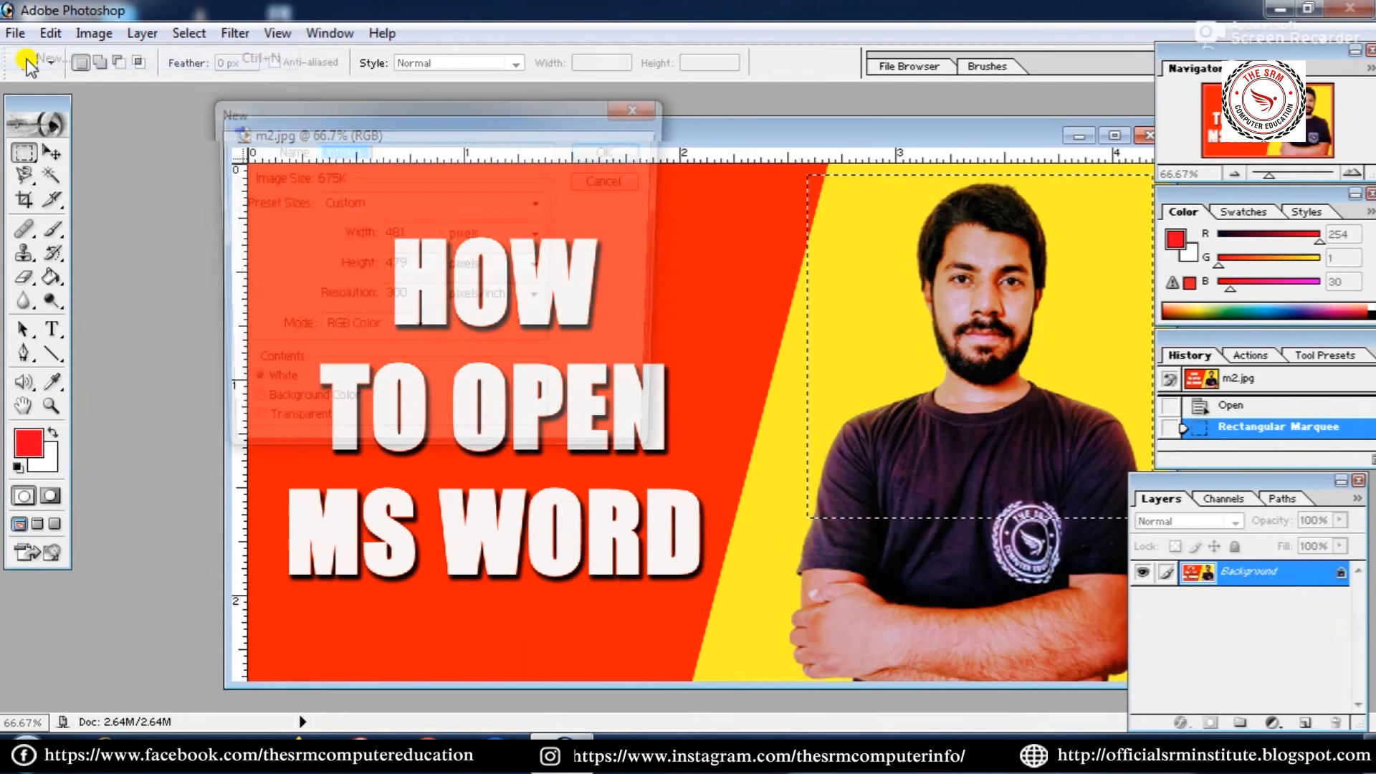
{"action": "left_click", "coordinate": [592, 144]}
{"action": "left_click_drag", "start_coordinate": [455, 108], "coordinate": [565, 118]}
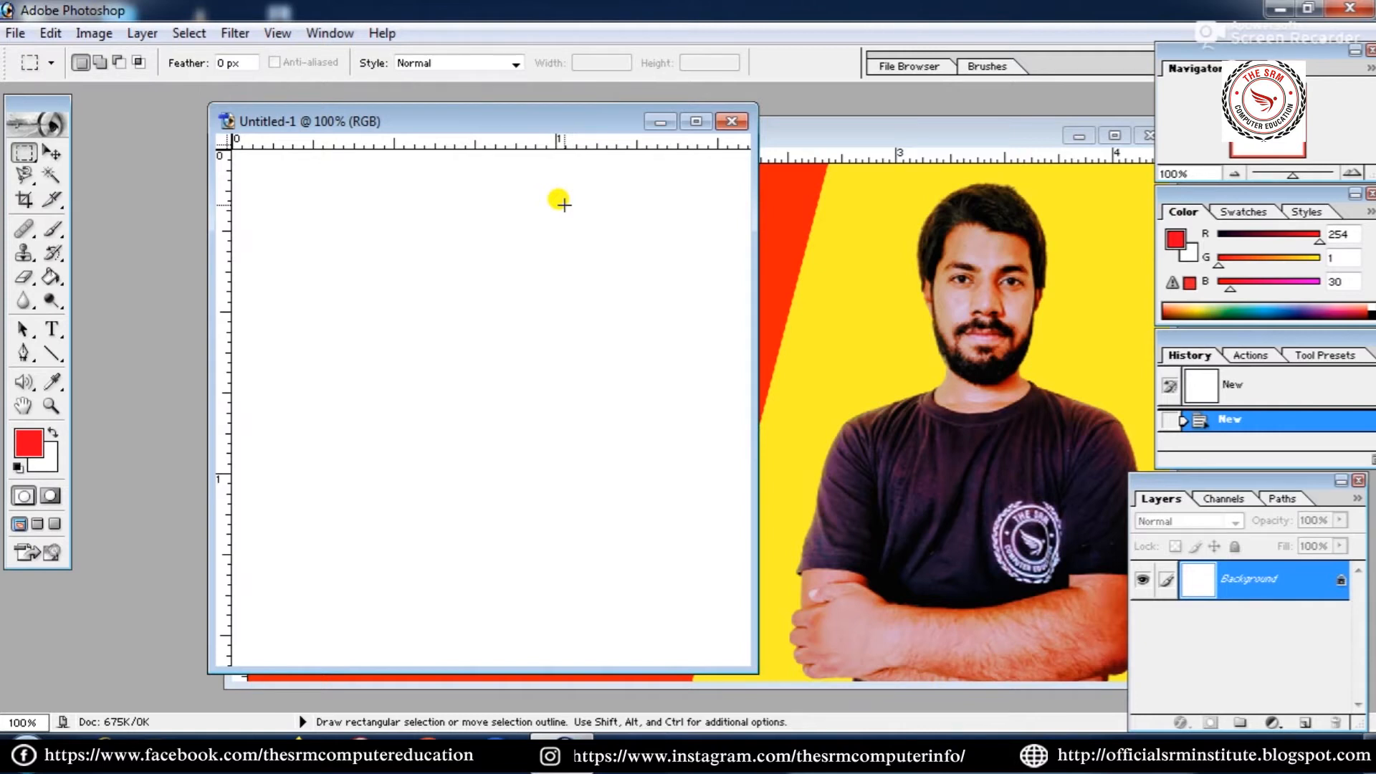
{"action": "left_click", "coordinate": [51, 33]}
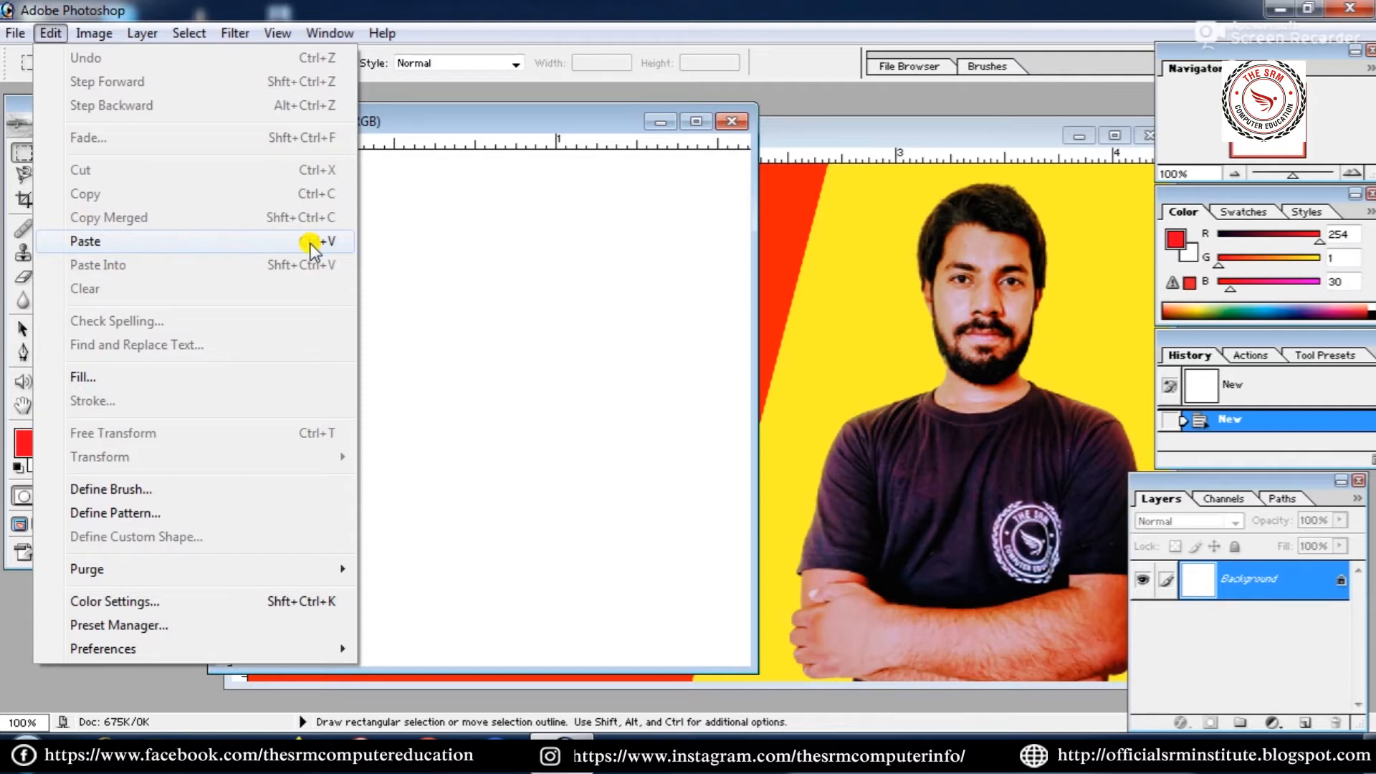
{"action": "left_click", "coordinate": [159, 244]}
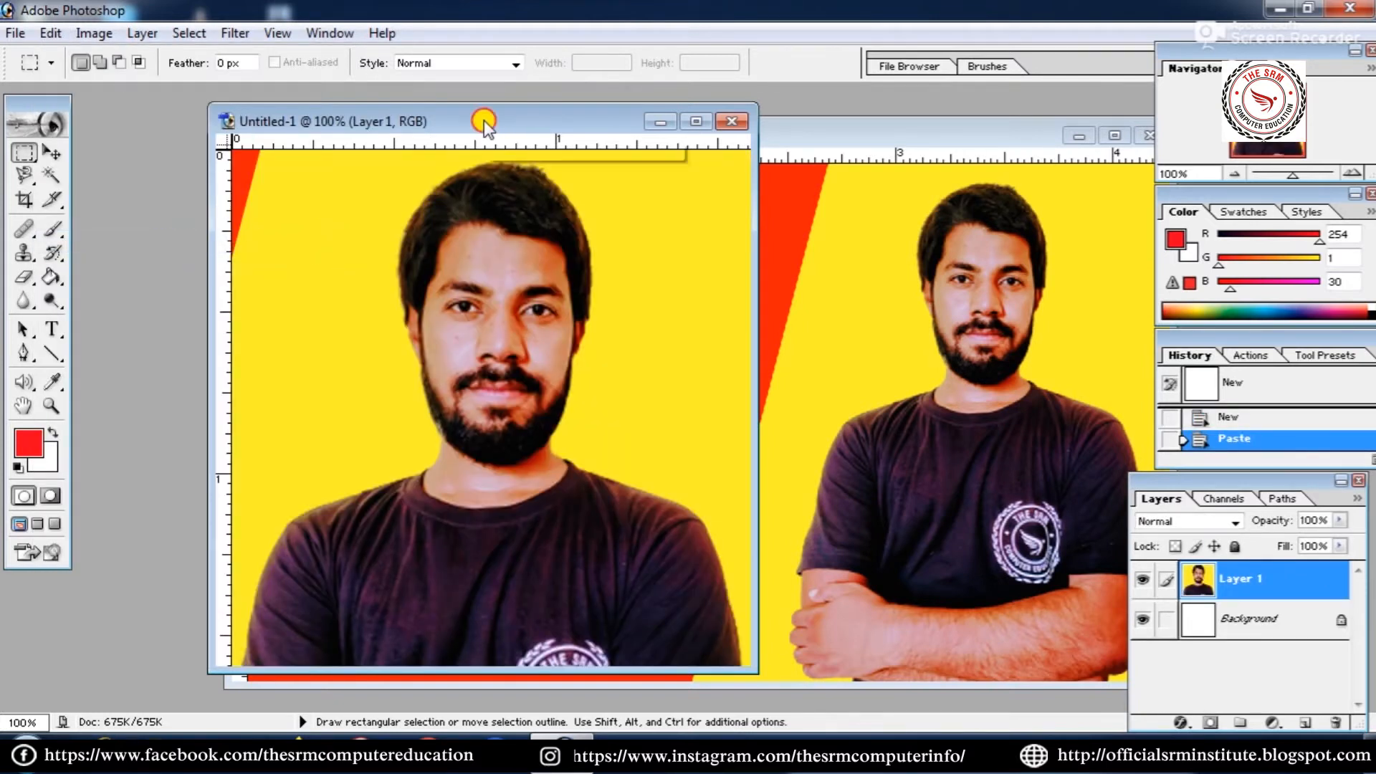
{"action": "left_click_drag", "start_coordinate": [482, 117], "coordinate": [381, 102]}
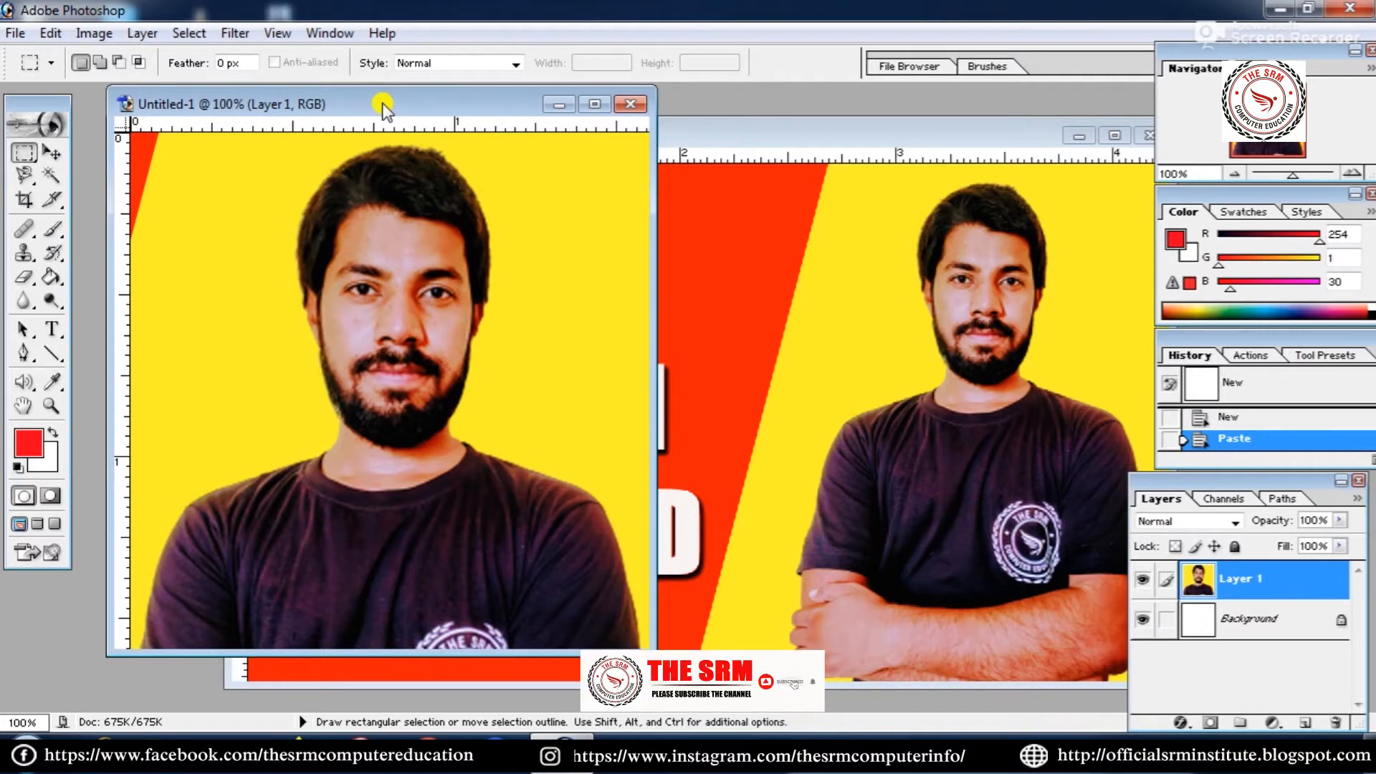
Close the untitled document without saving its changes, and close m2.jpg.
{"action": "left_click", "coordinate": [630, 103]}
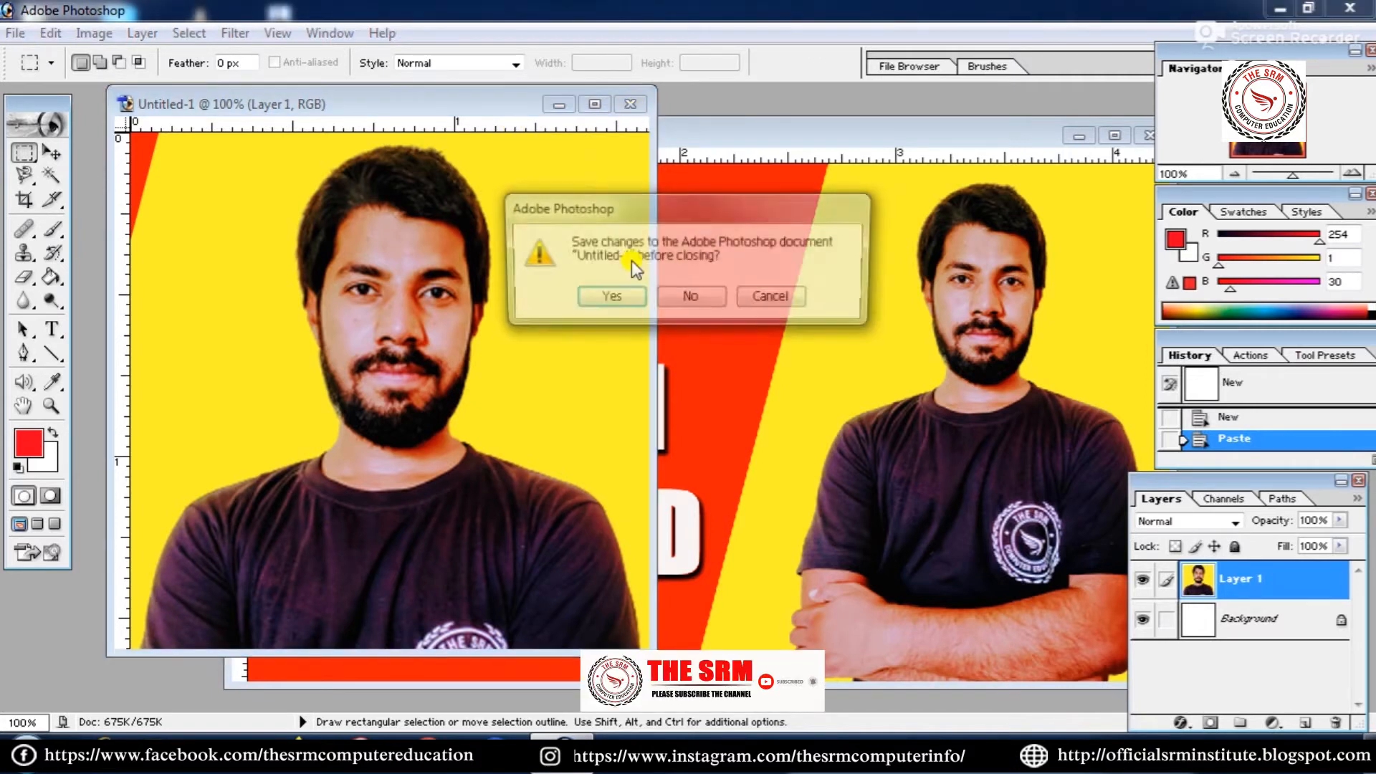
{"action": "left_click", "coordinate": [685, 299]}
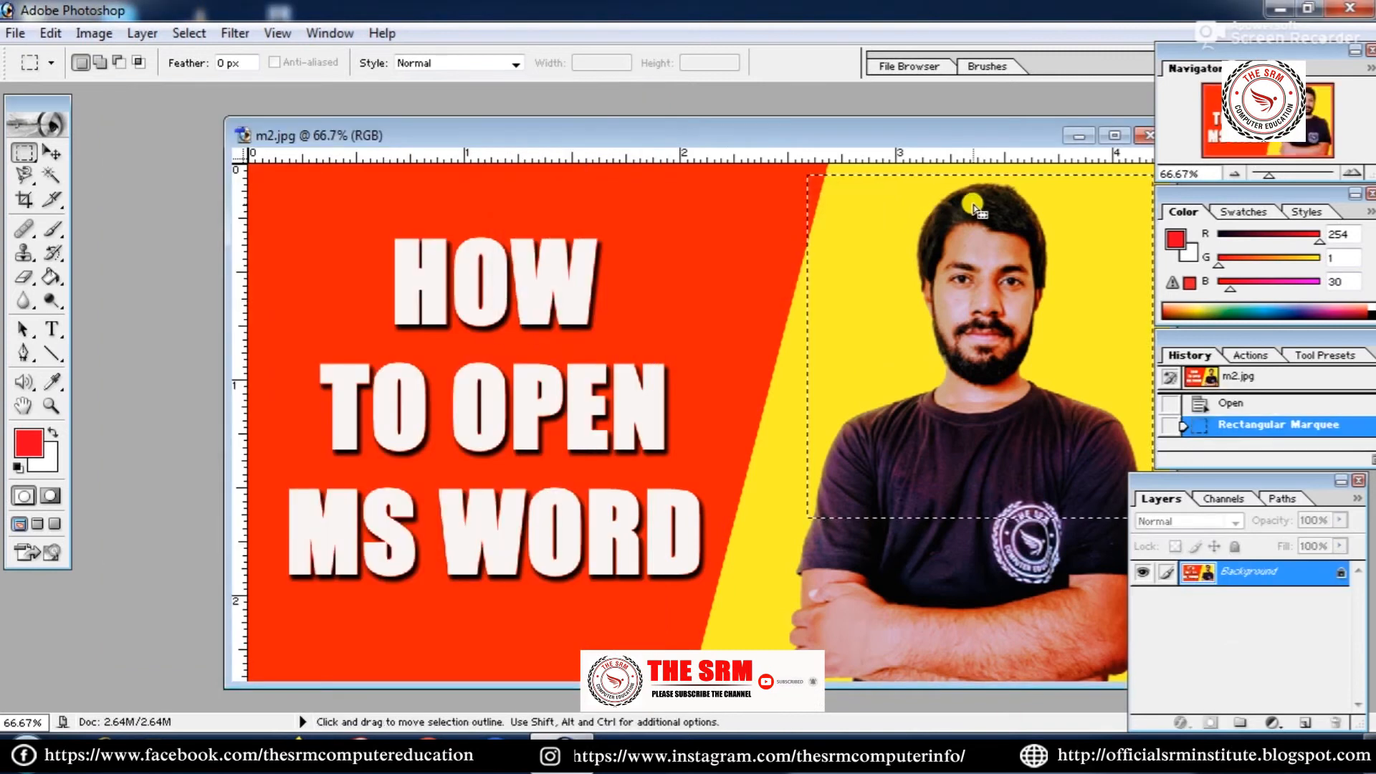
{"action": "left_click", "coordinate": [1146, 135]}
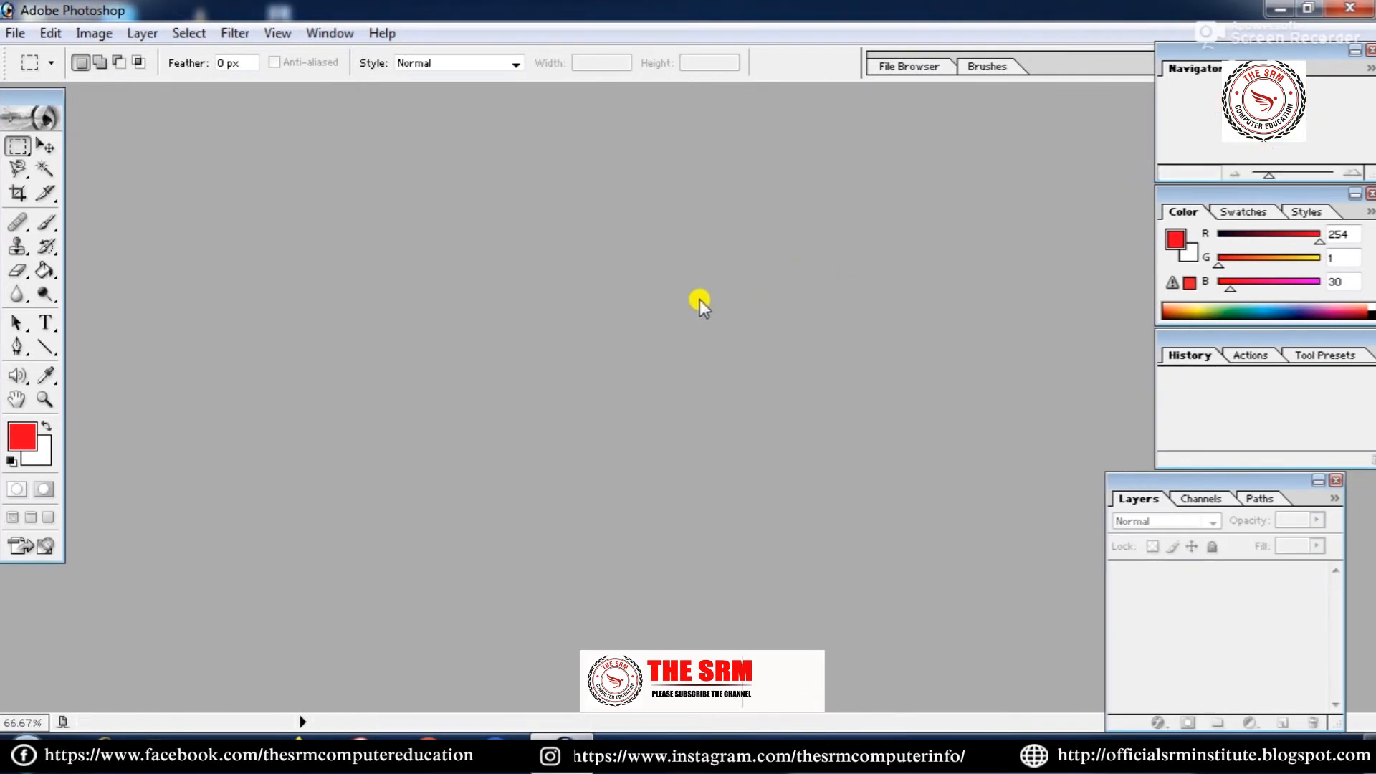
{"action": "left_click", "coordinate": [56, 35]}
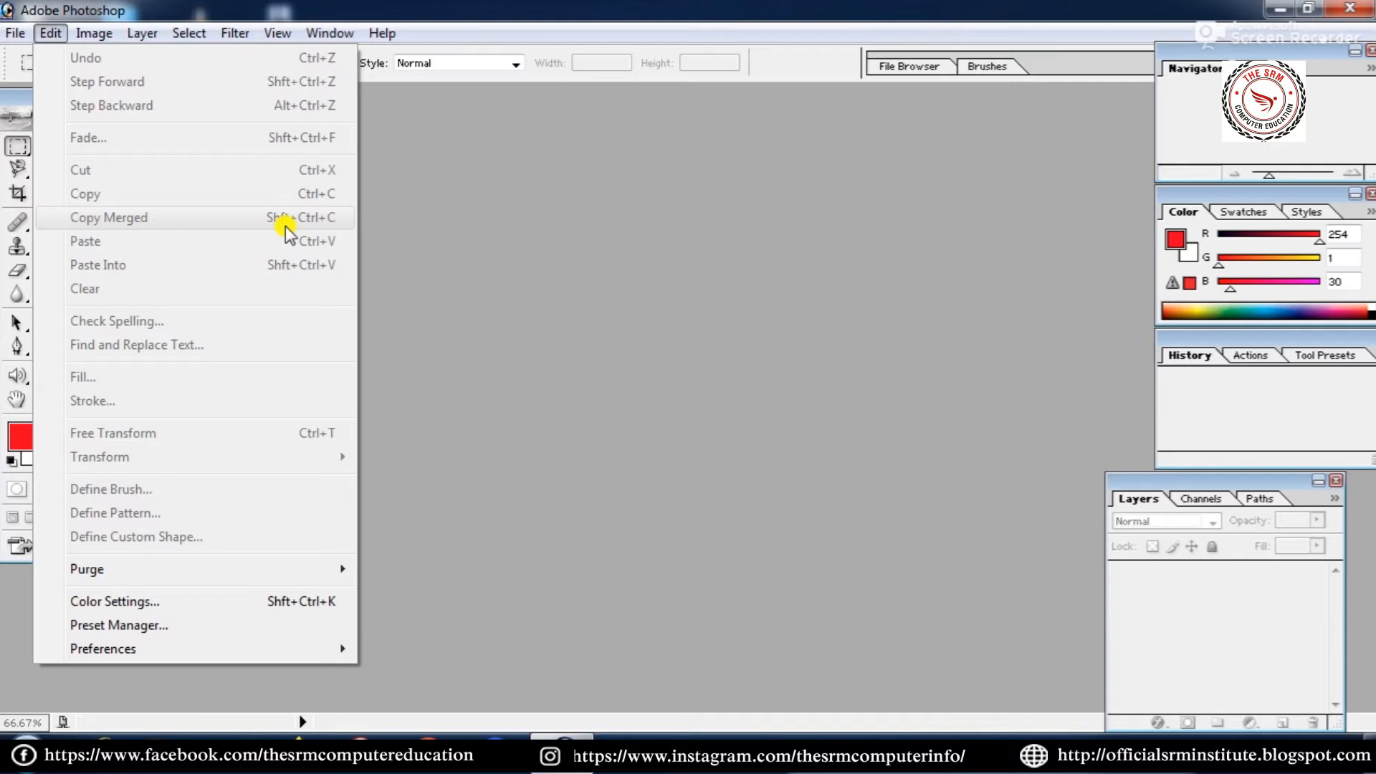
{"action": "left_click", "coordinate": [516, 230]}
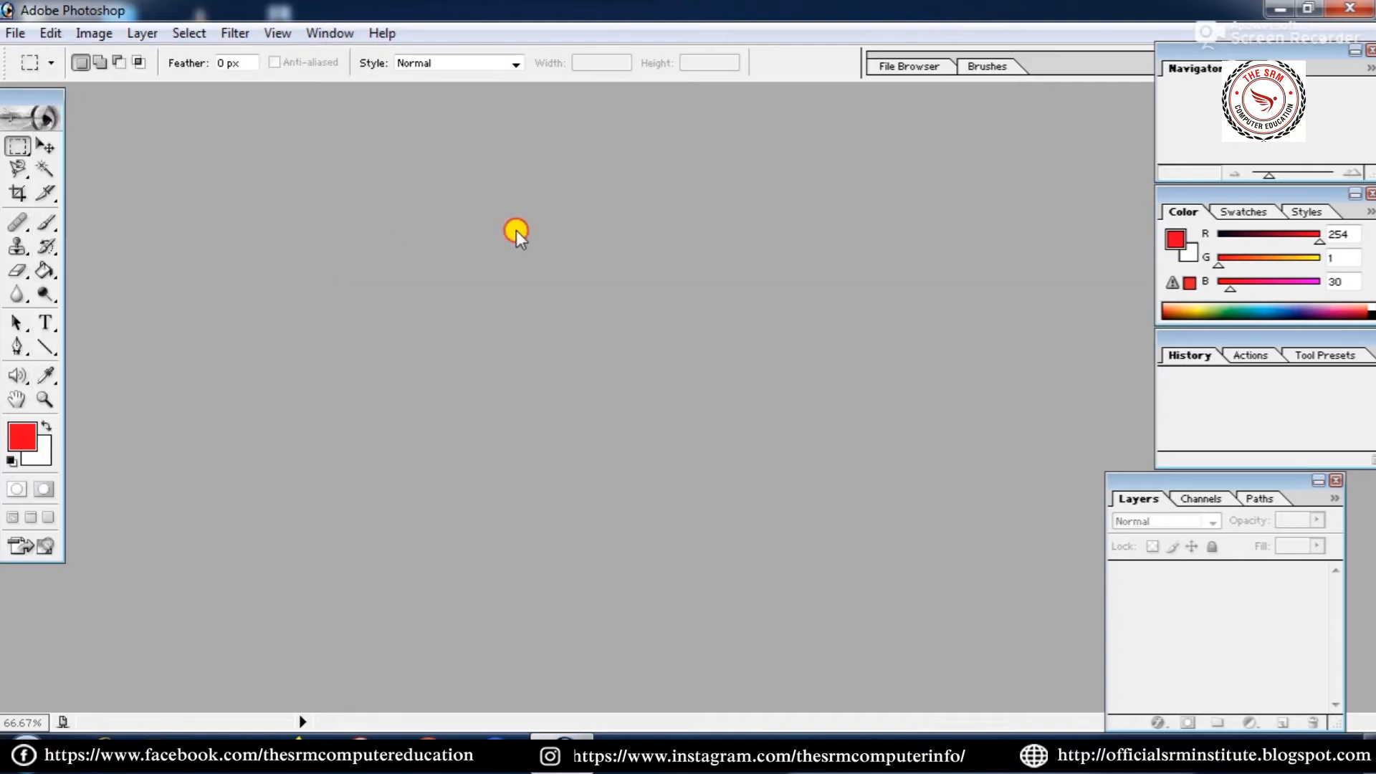
Open the ms word JPEG and the PNG portrait of the man in the black suit together from the Desktop.
{"action": "key", "text": "ctrl+o"}
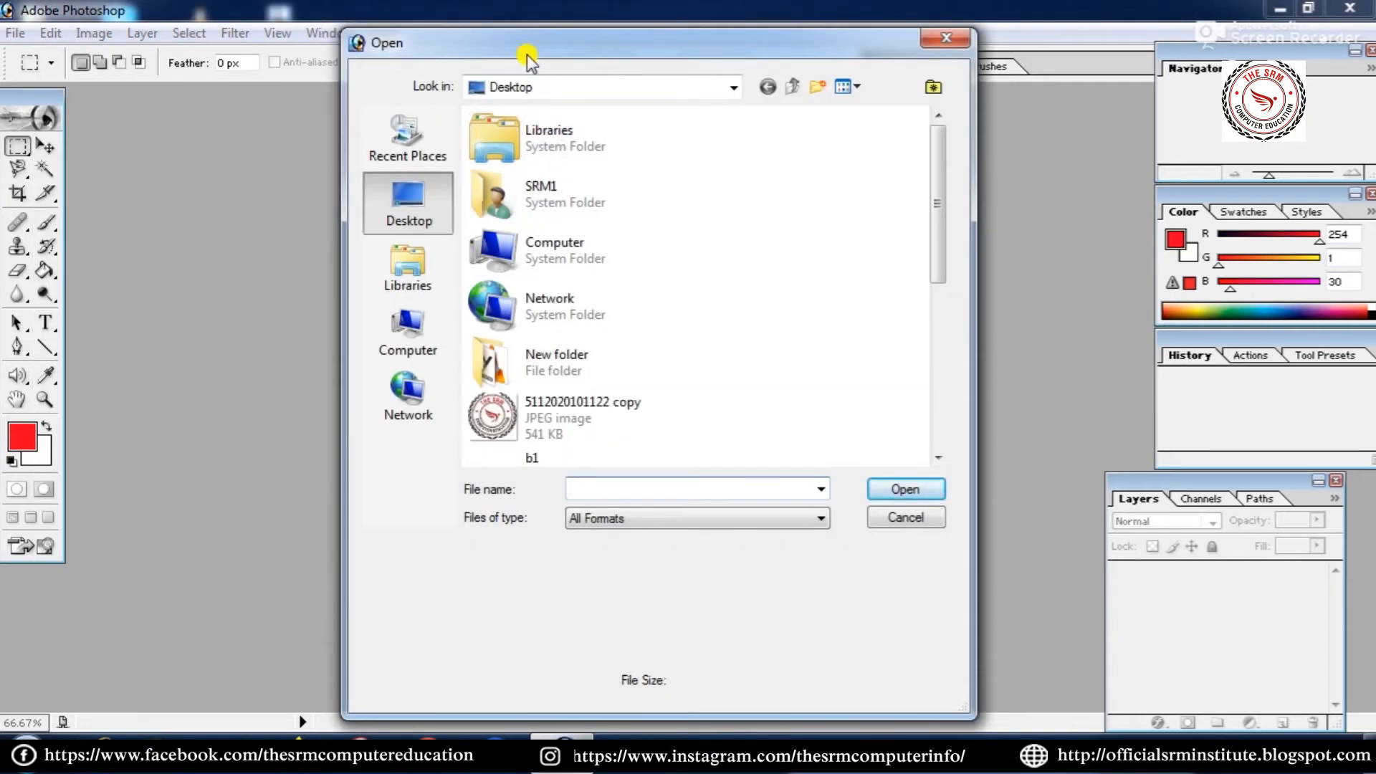
{"action": "left_click_drag", "start_coordinate": [523, 37], "coordinate": [538, 39]}
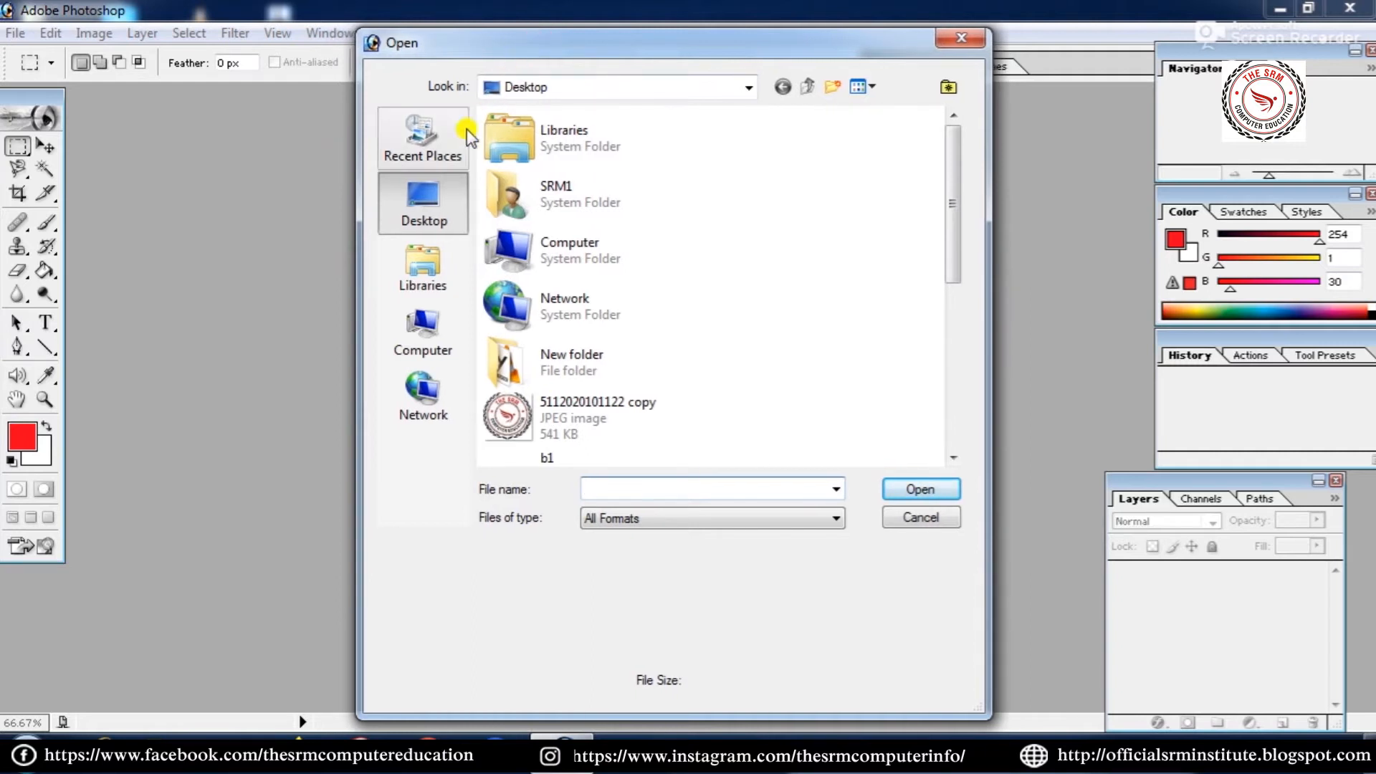
{"action": "left_click", "coordinate": [415, 196]}
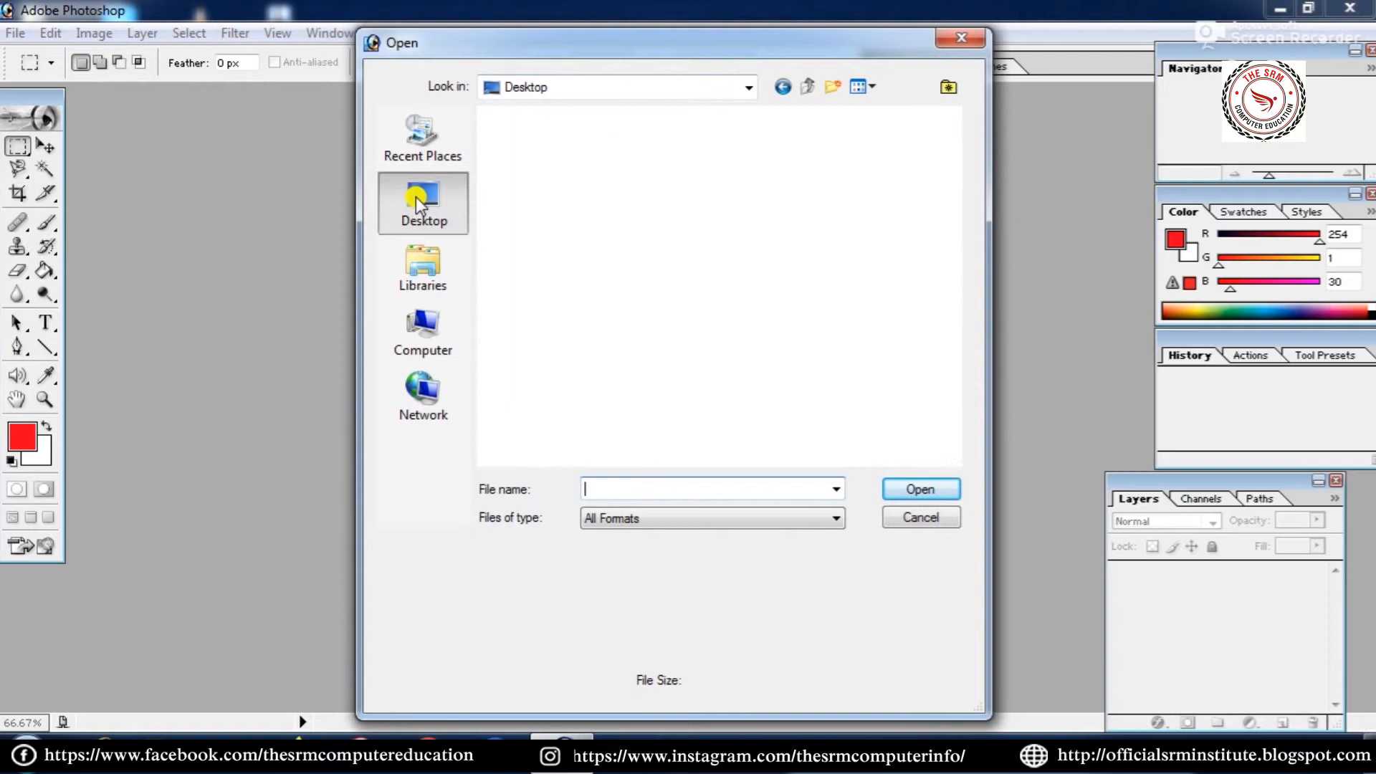
{"action": "left_click_drag", "start_coordinate": [952, 165], "coordinate": [956, 350]}
{"action": "mouse_move", "coordinate": [616, 252]}
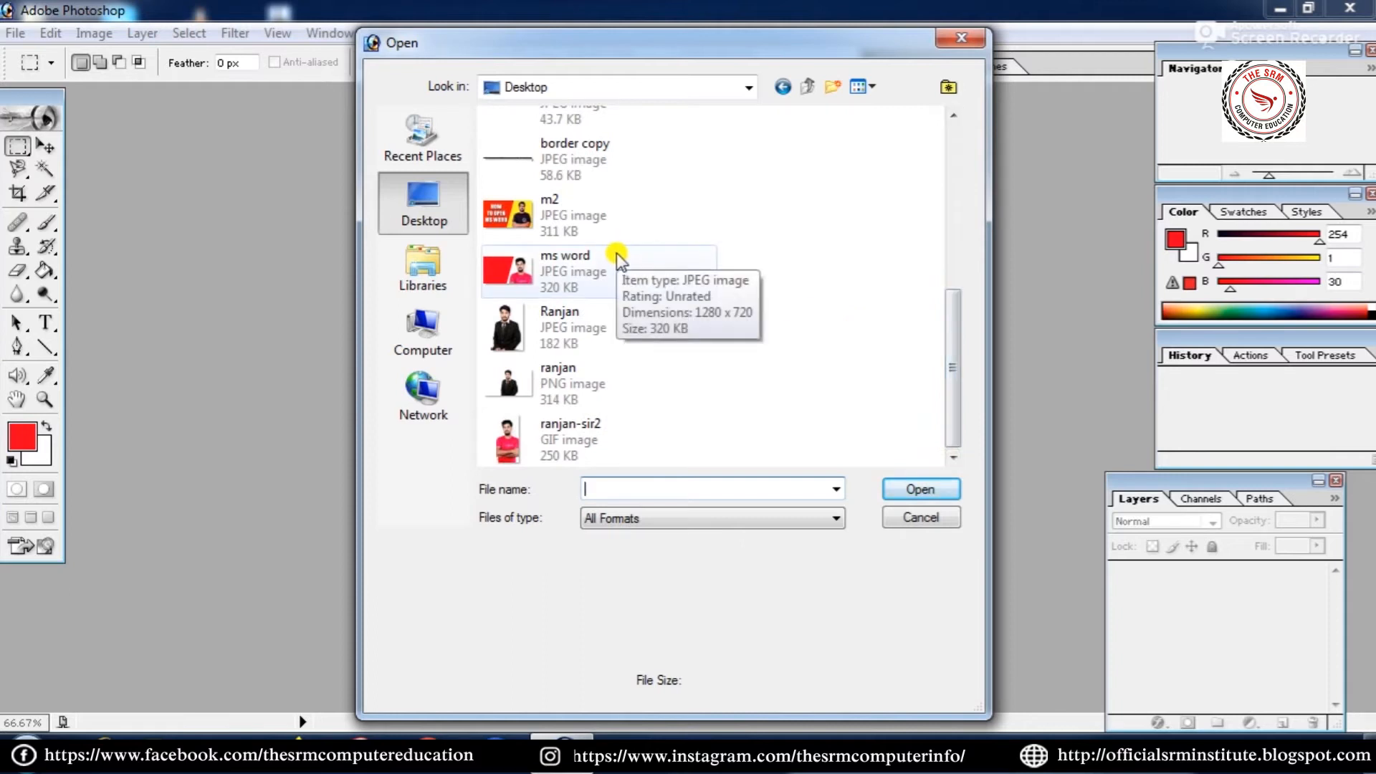
{"action": "left_click", "coordinate": [615, 268]}
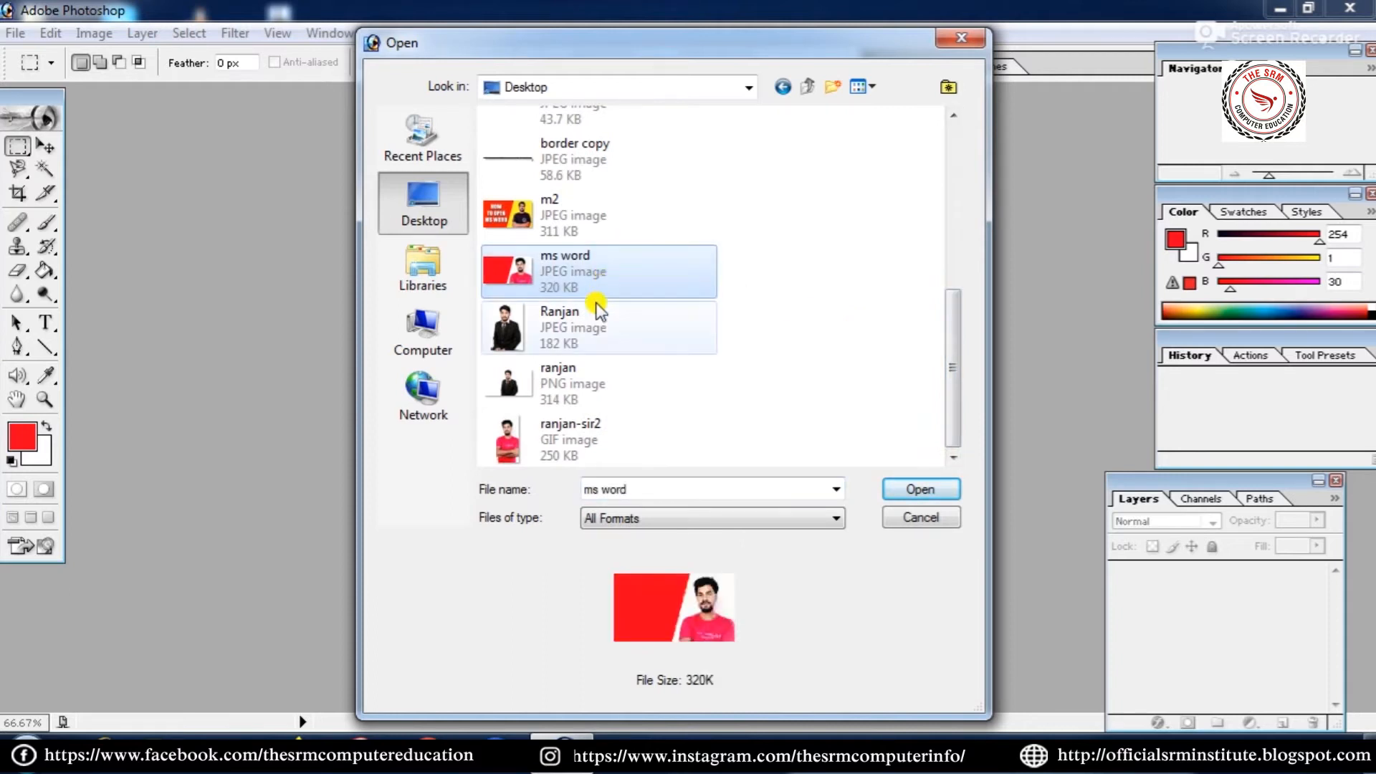
{"action": "mouse_move", "coordinate": [587, 377]}
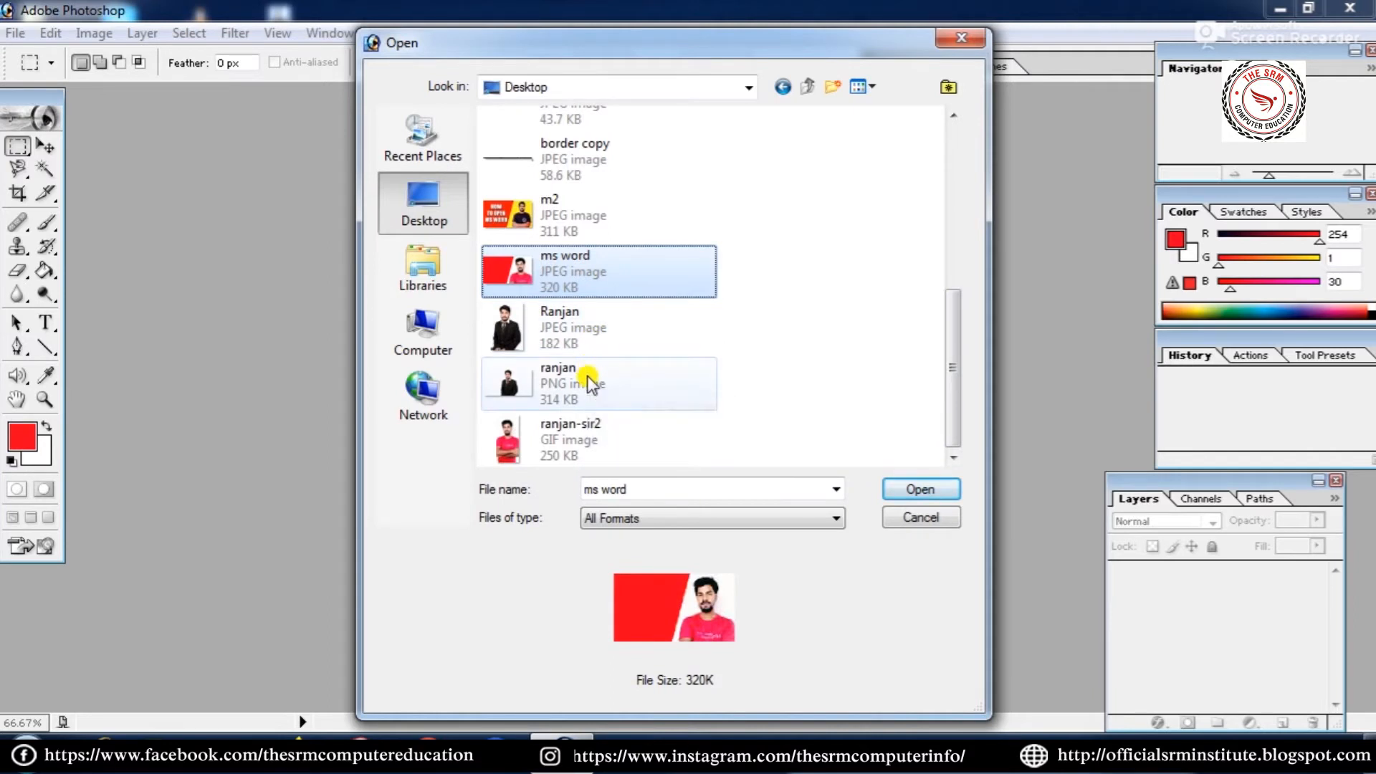
{"action": "left_click", "coordinate": [587, 375], "text": "ctrl"}
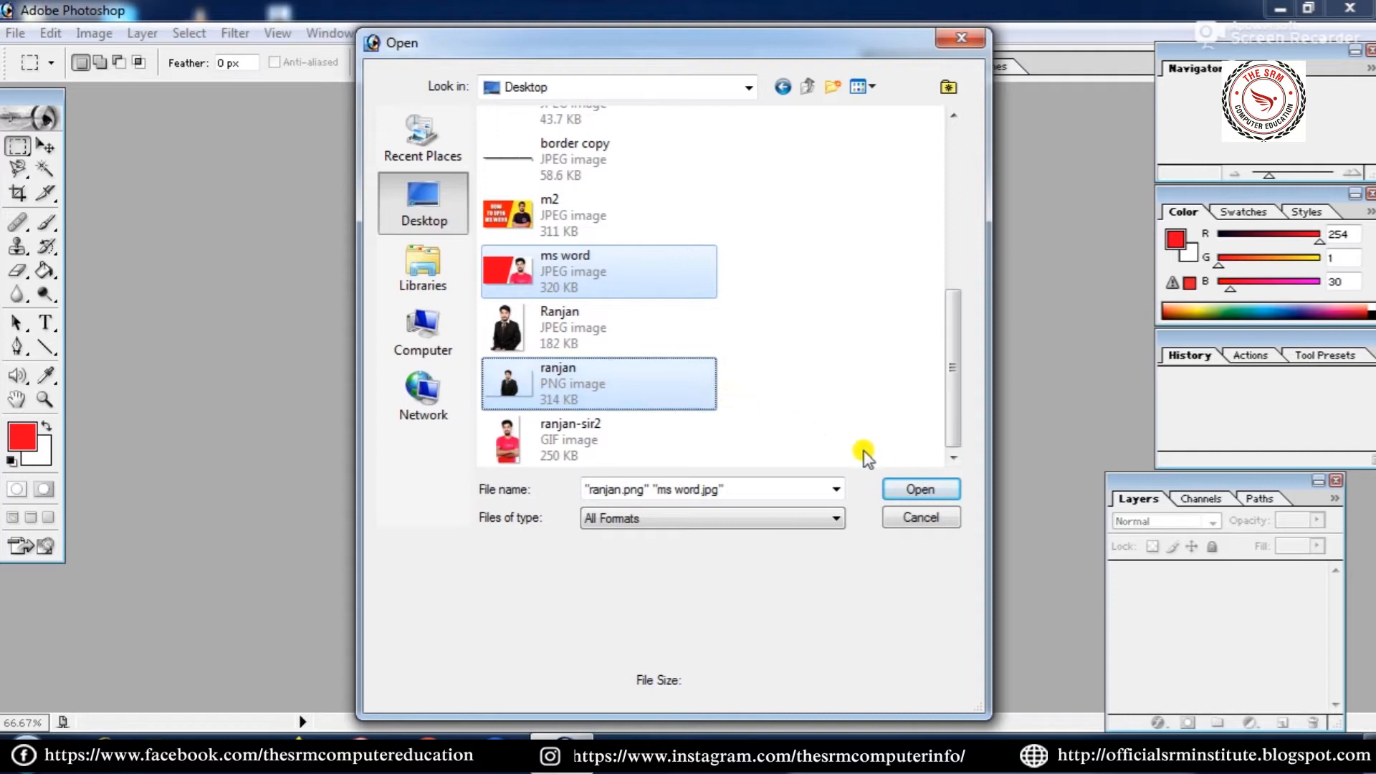
{"action": "left_click", "coordinate": [925, 492]}
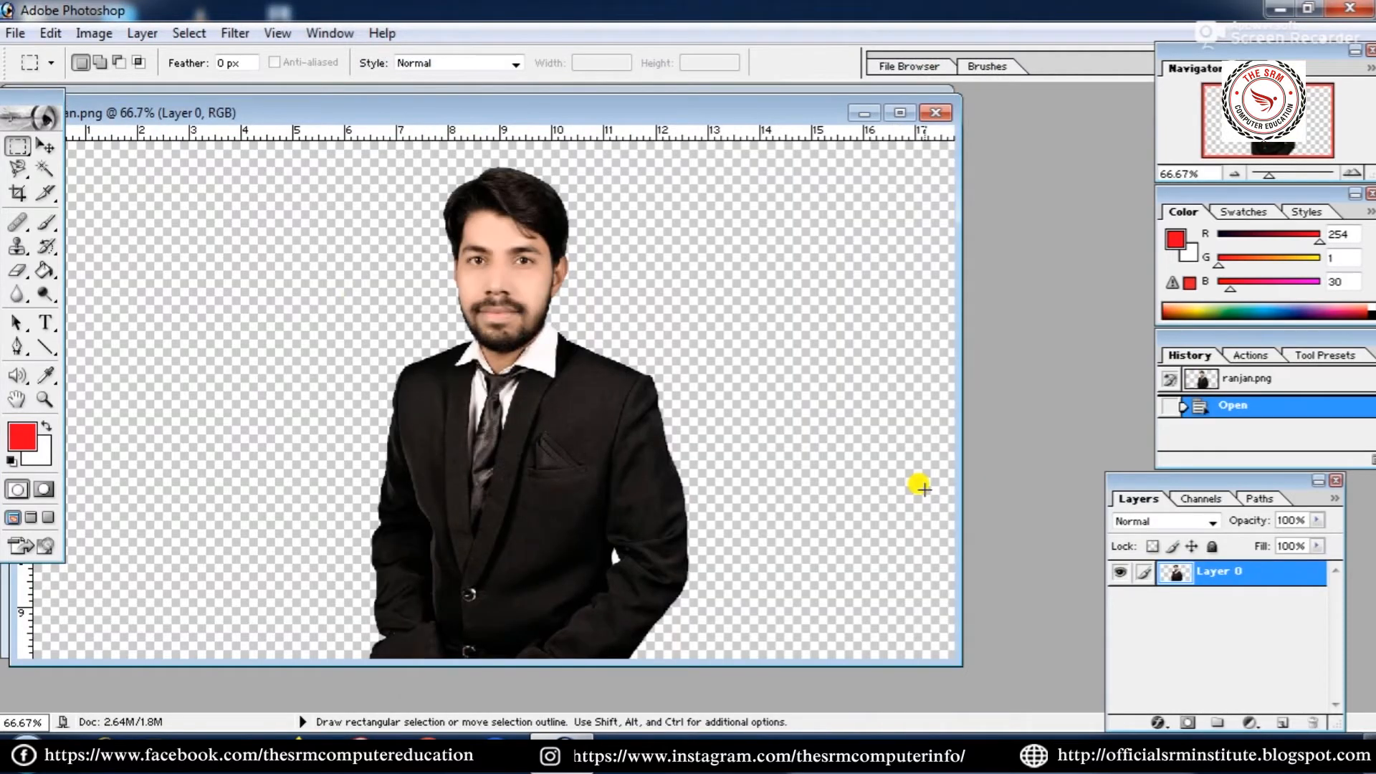
Copy the suited man's layer into ms word.jpg with the Move tool and place it over the red area beside the other man.
{"action": "left_click_drag", "start_coordinate": [492, 117], "coordinate": [611, 298]}
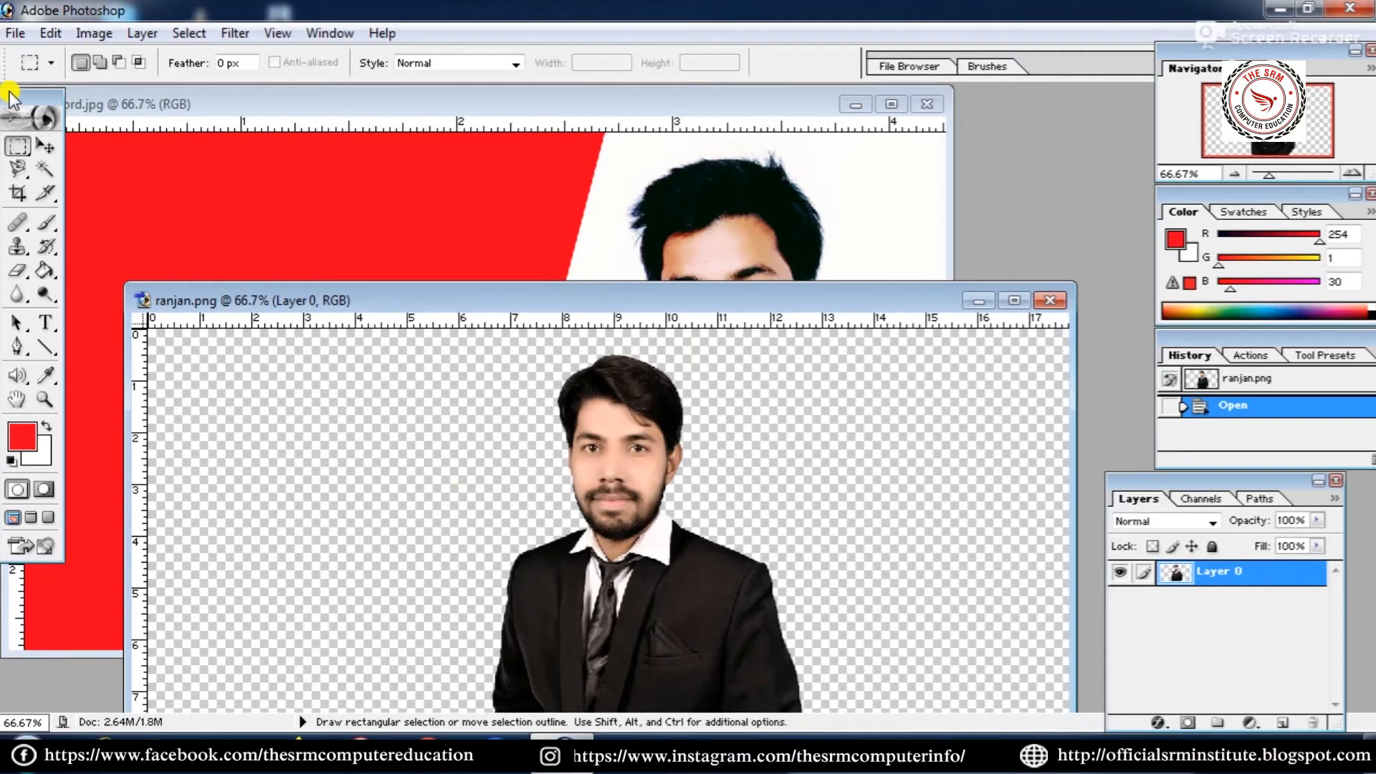
{"action": "left_click", "coordinate": [44, 146]}
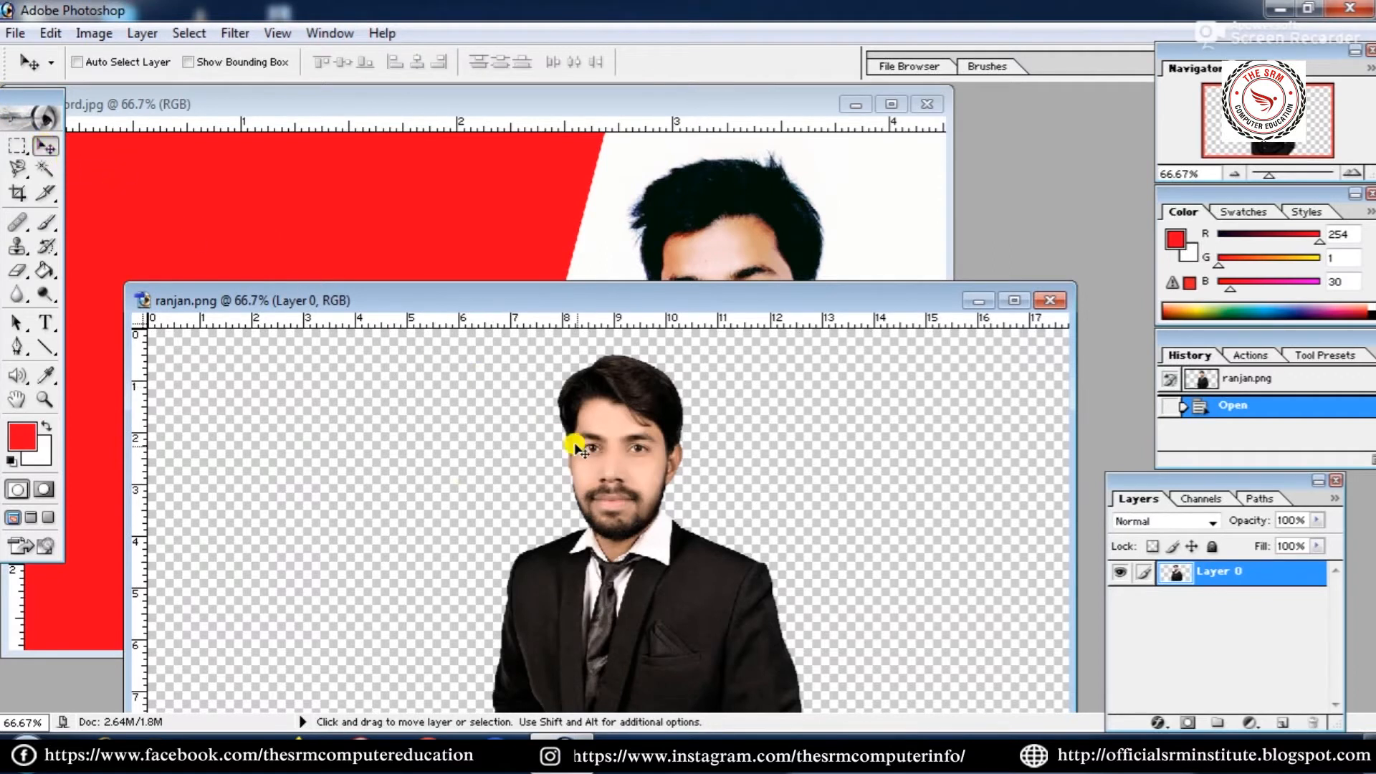
{"action": "left_click_drag", "start_coordinate": [546, 388], "coordinate": [385, 208]}
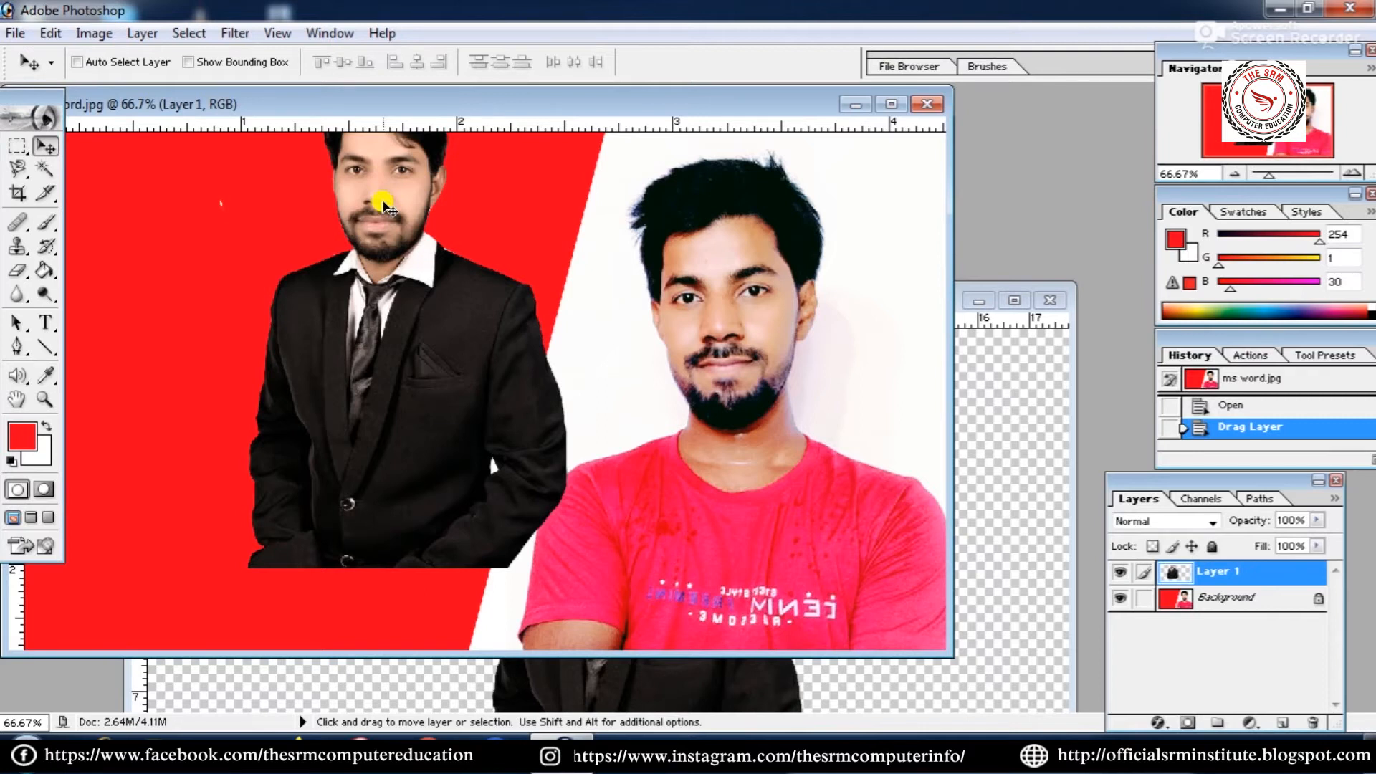
{"action": "left_click_drag", "start_coordinate": [387, 259], "coordinate": [271, 334]}
Close the source PNG and rearrange the ms word.jpg window, the Layers palette and the toolbox around the composite image.
{"action": "left_click", "coordinate": [1009, 380]}
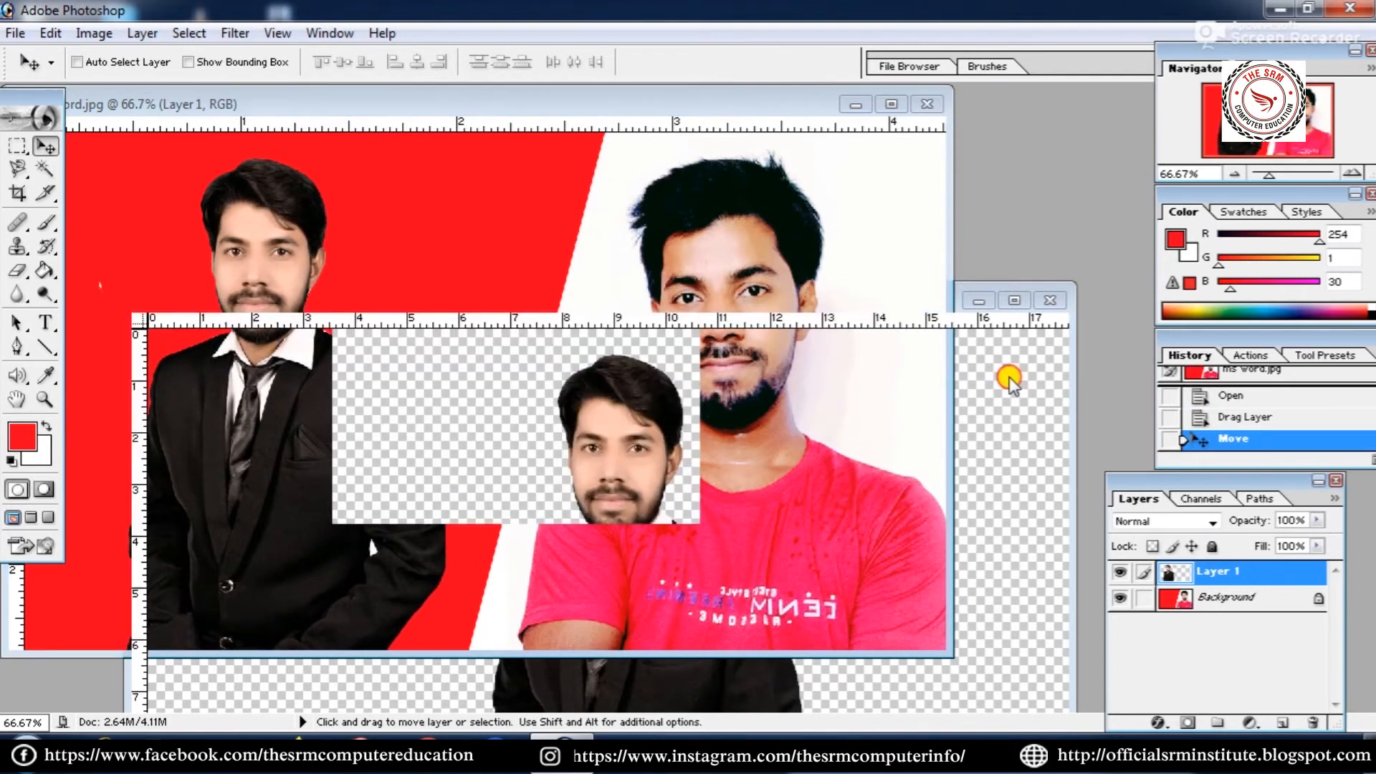
{"action": "left_click", "coordinate": [1050, 300]}
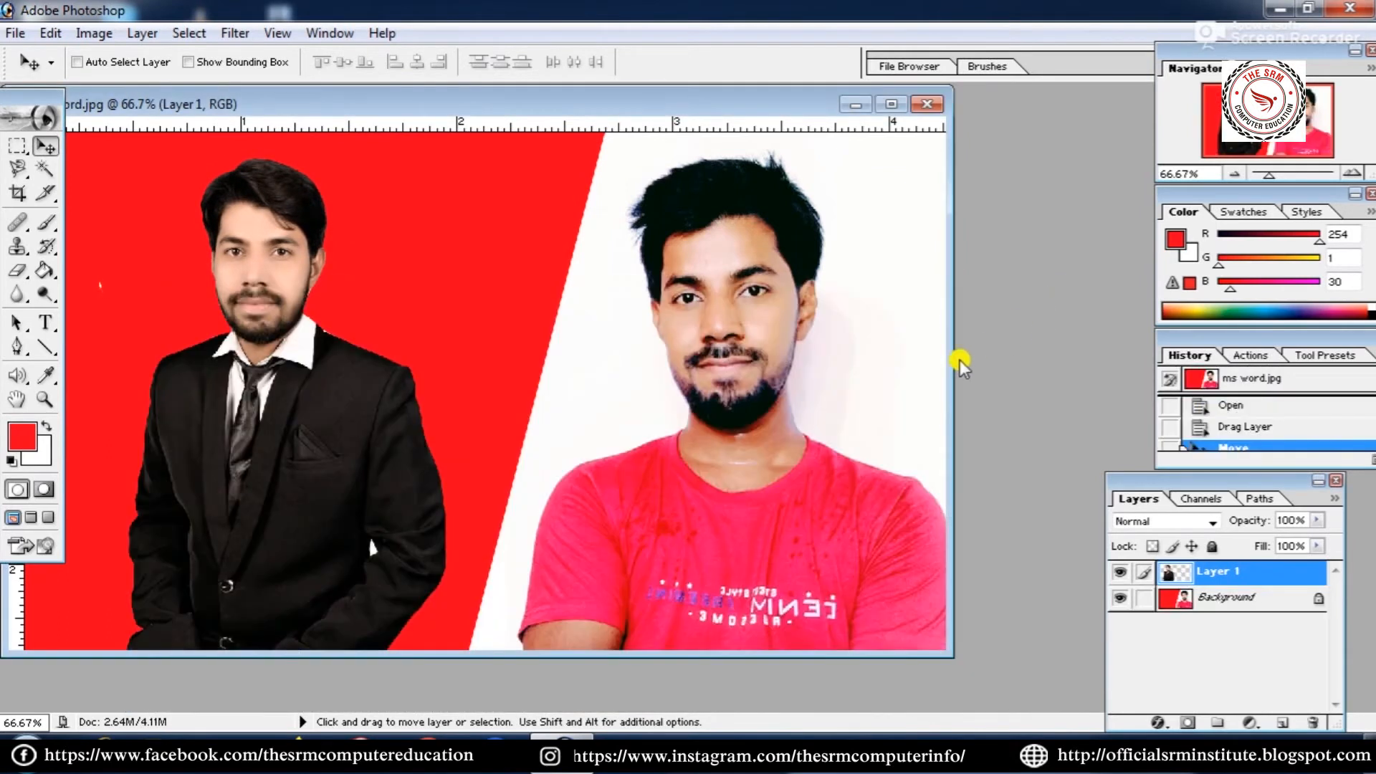
{"action": "left_click_drag", "start_coordinate": [522, 106], "coordinate": [591, 112]}
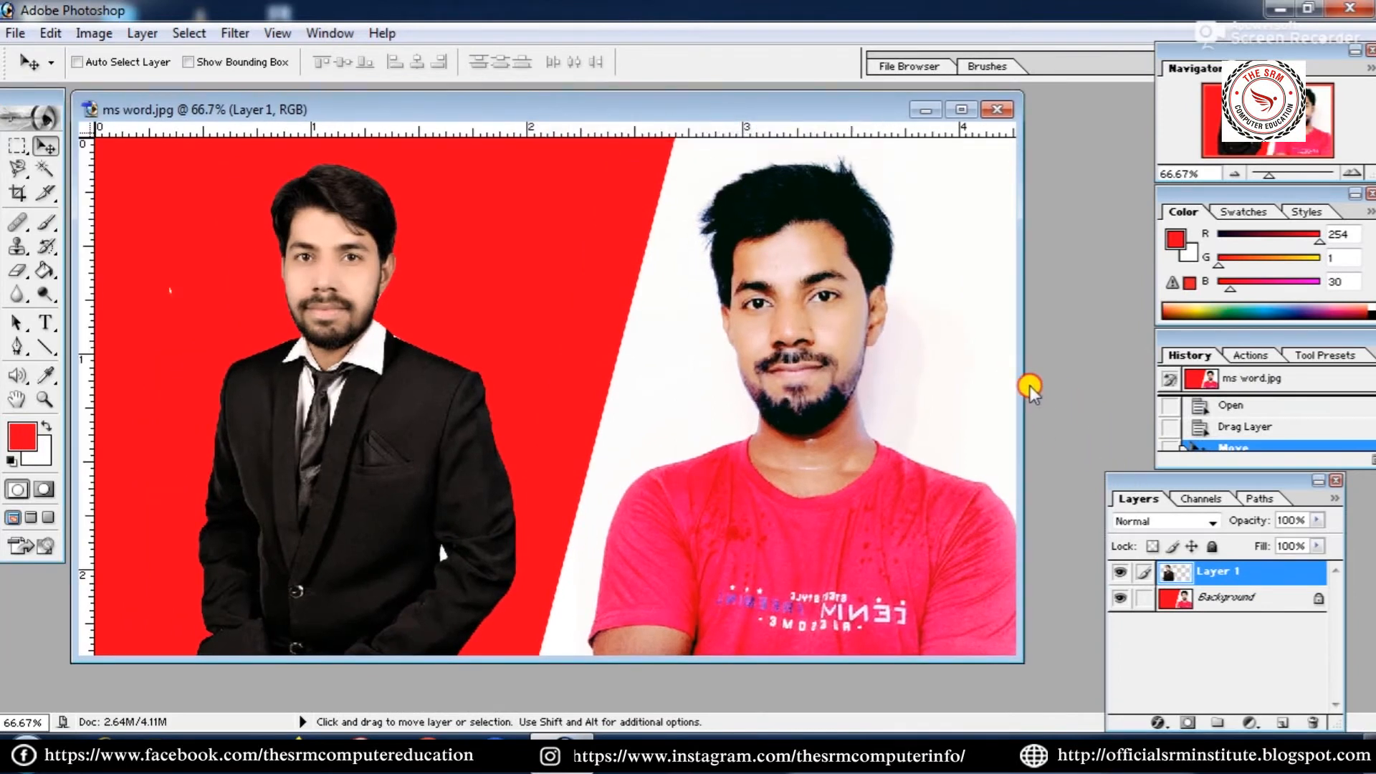
{"action": "left_click_drag", "start_coordinate": [1030, 387], "coordinate": [1030, 388]}
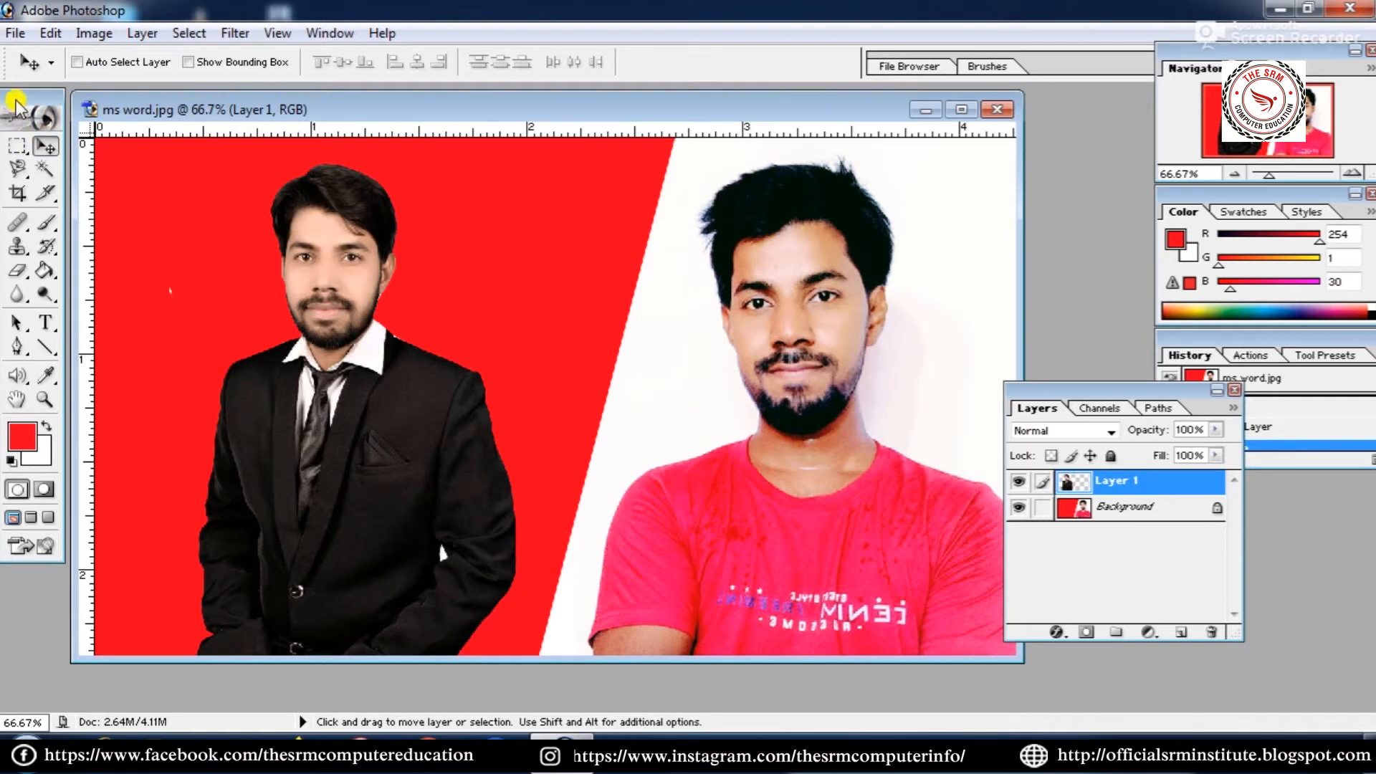
{"action": "left_click_drag", "start_coordinate": [14, 101], "coordinate": [6, 100]}
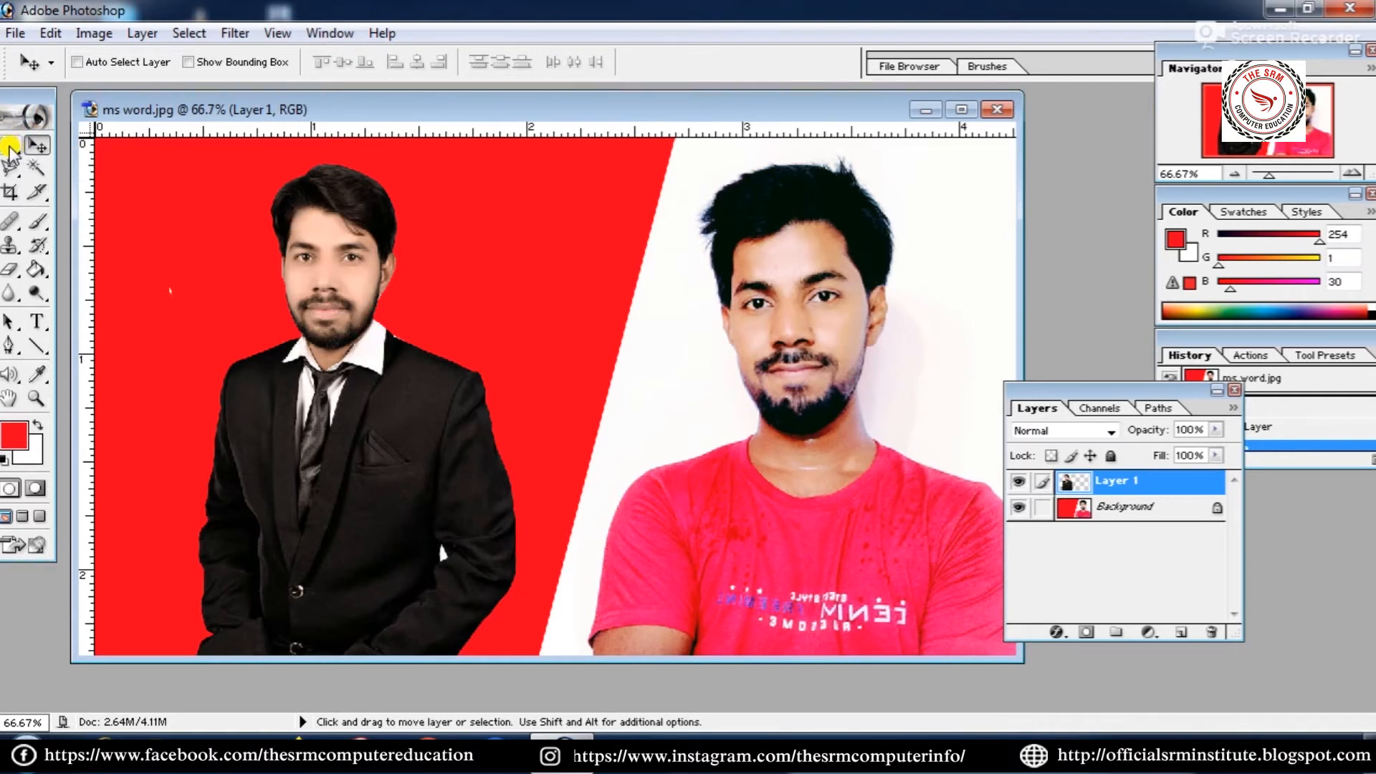
Make a rectangular marquee selection of about 1129 × 691 pixels around both men and copy all visible layers with Copy Merged.
{"action": "left_click", "coordinate": [10, 147]}
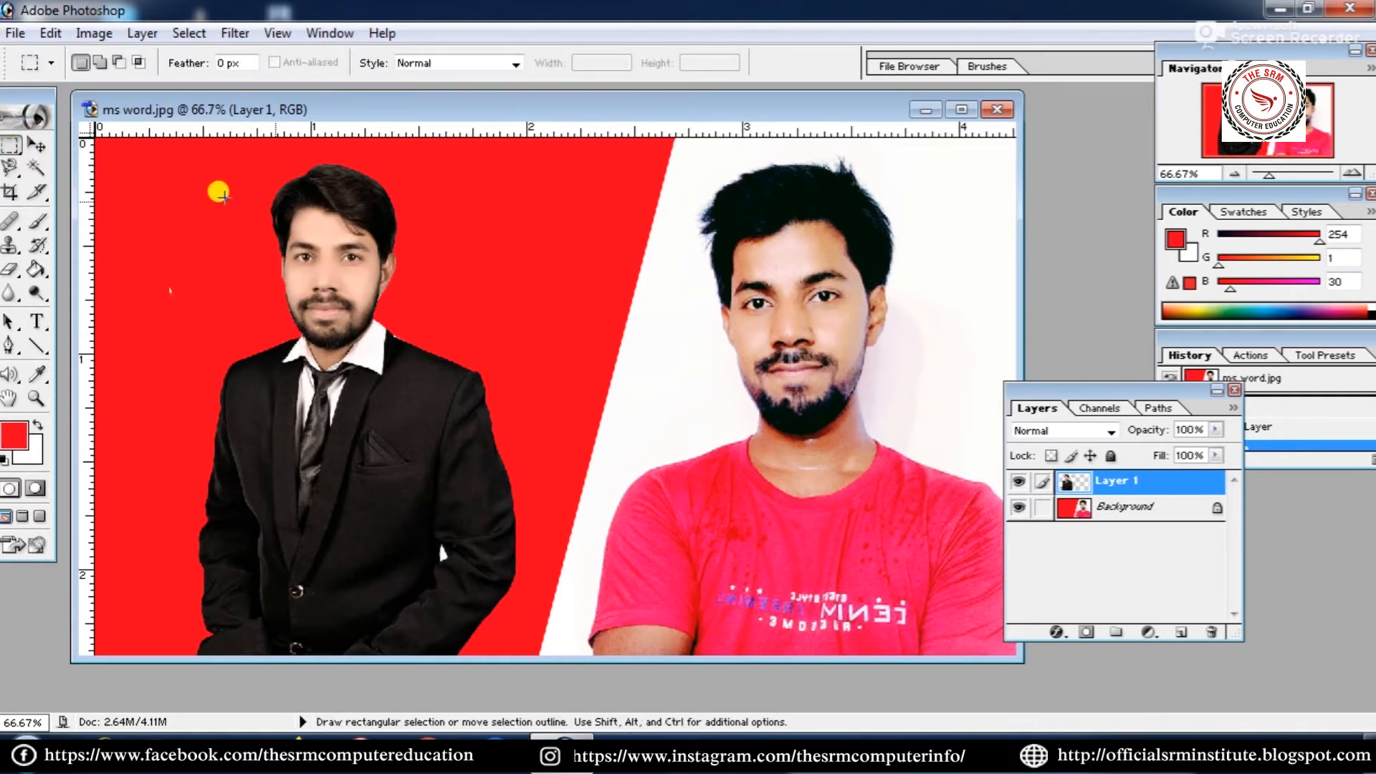
{"action": "left_click_drag", "start_coordinate": [993, 154], "coordinate": [180, 650]}
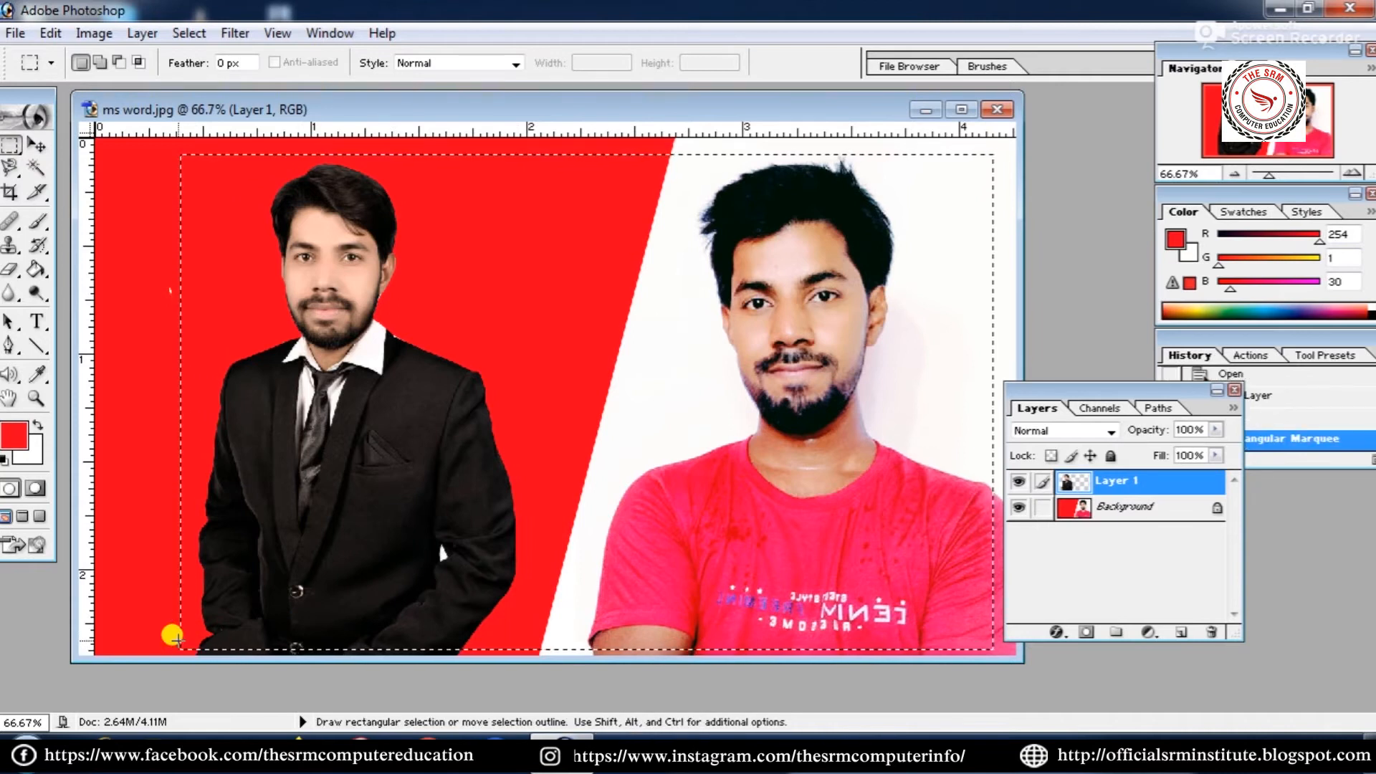
{"action": "left_click", "coordinate": [49, 33]}
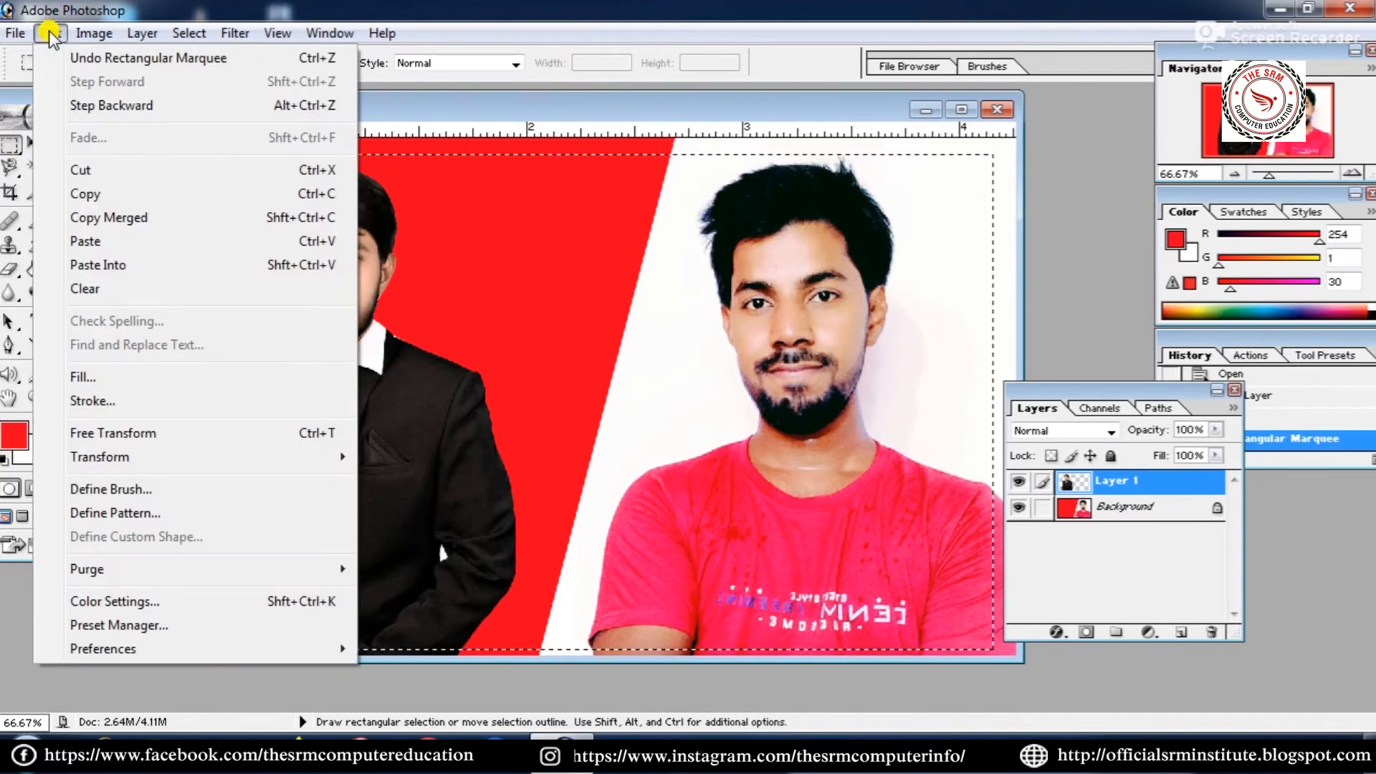
{"action": "left_click", "coordinate": [81, 218]}
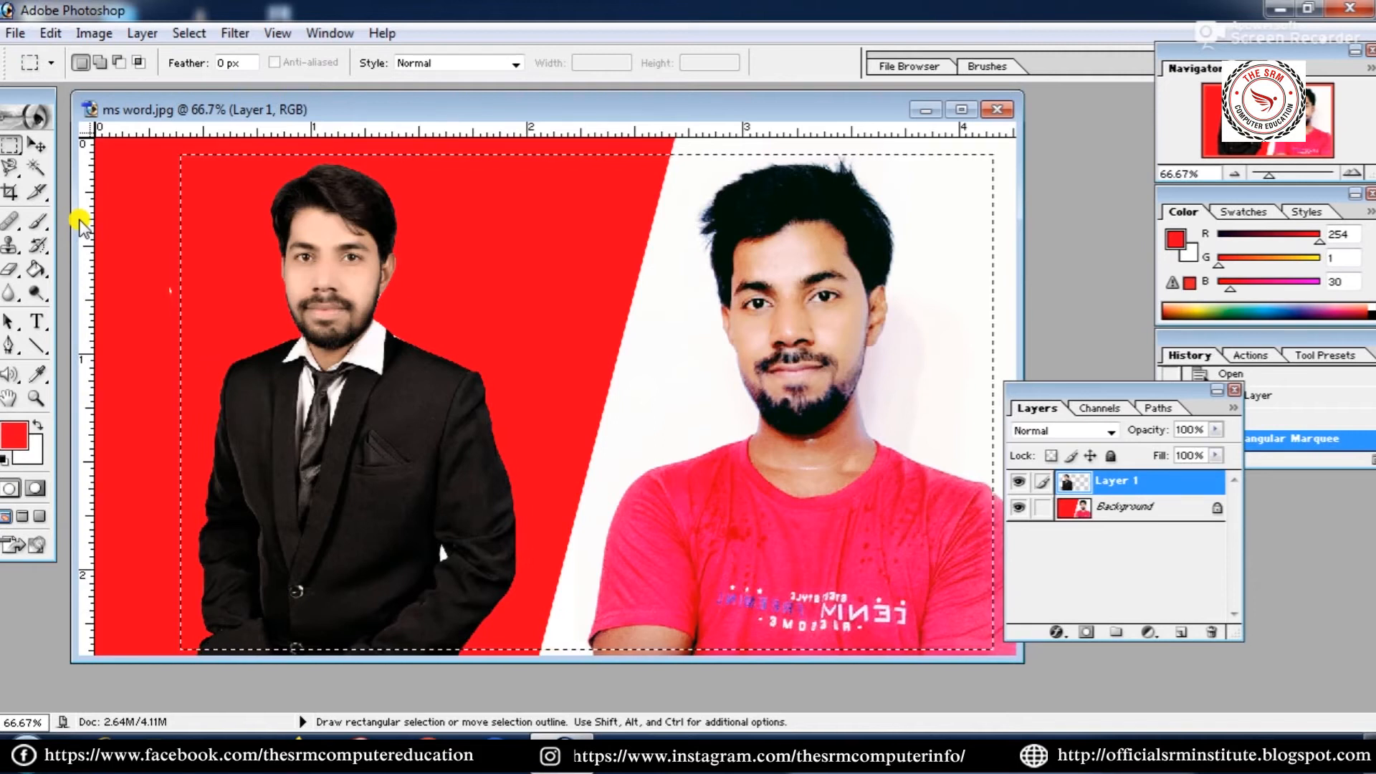
Create a new white RGB document of 1129 × 691 pixels at 300 pixels/inch and paste the merged copy into it.
{"action": "left_click", "coordinate": [16, 33]}
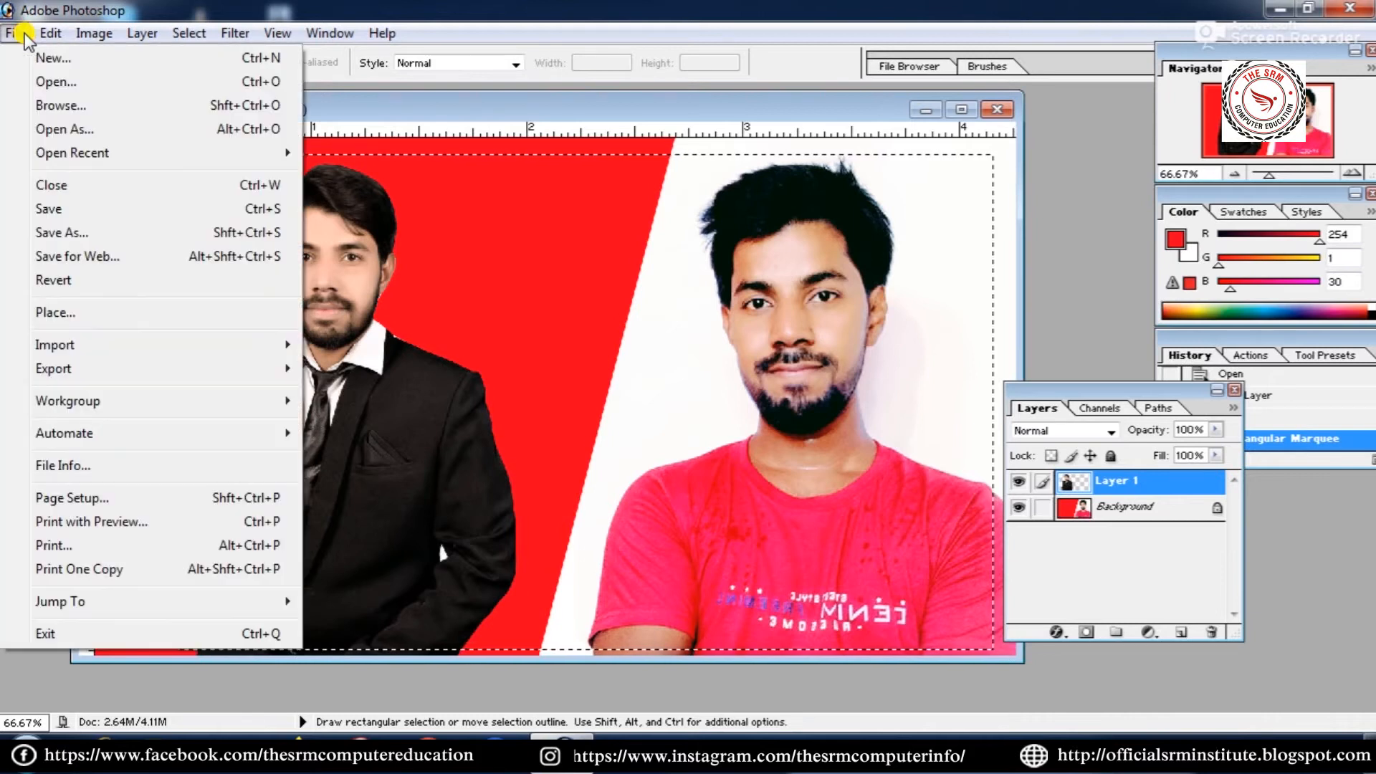
{"action": "left_click", "coordinate": [32, 59]}
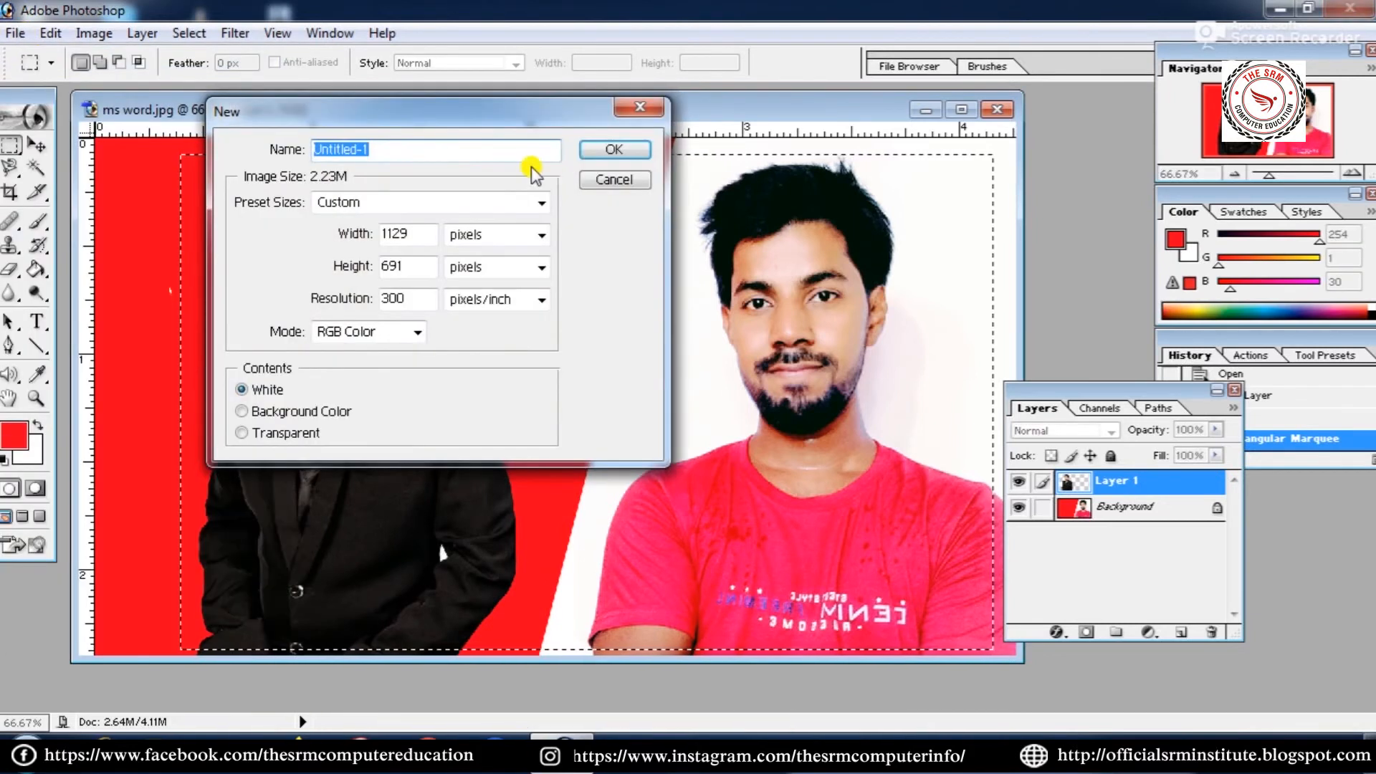
{"action": "left_click", "coordinate": [589, 150]}
{"action": "left_click_drag", "start_coordinate": [539, 117], "coordinate": [619, 157]}
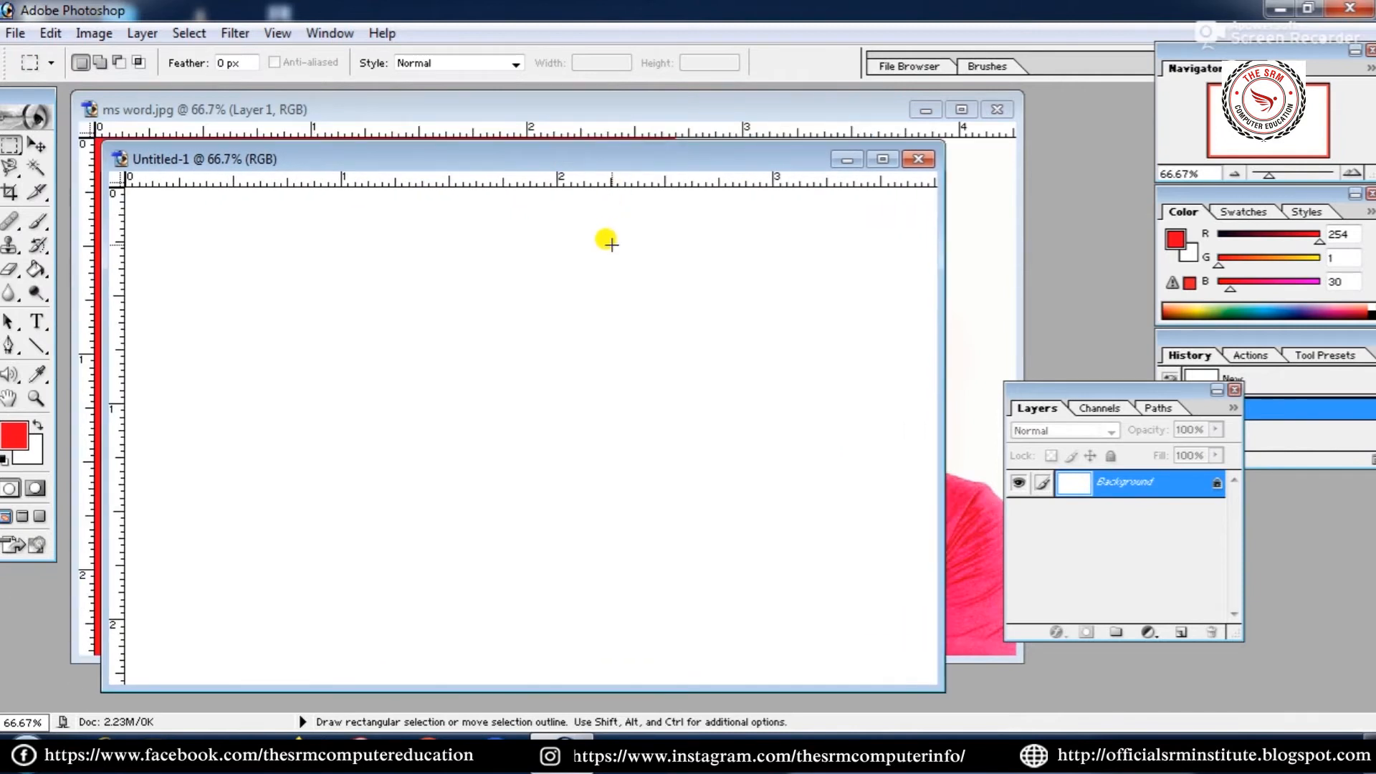
{"action": "left_click", "coordinate": [50, 33]}
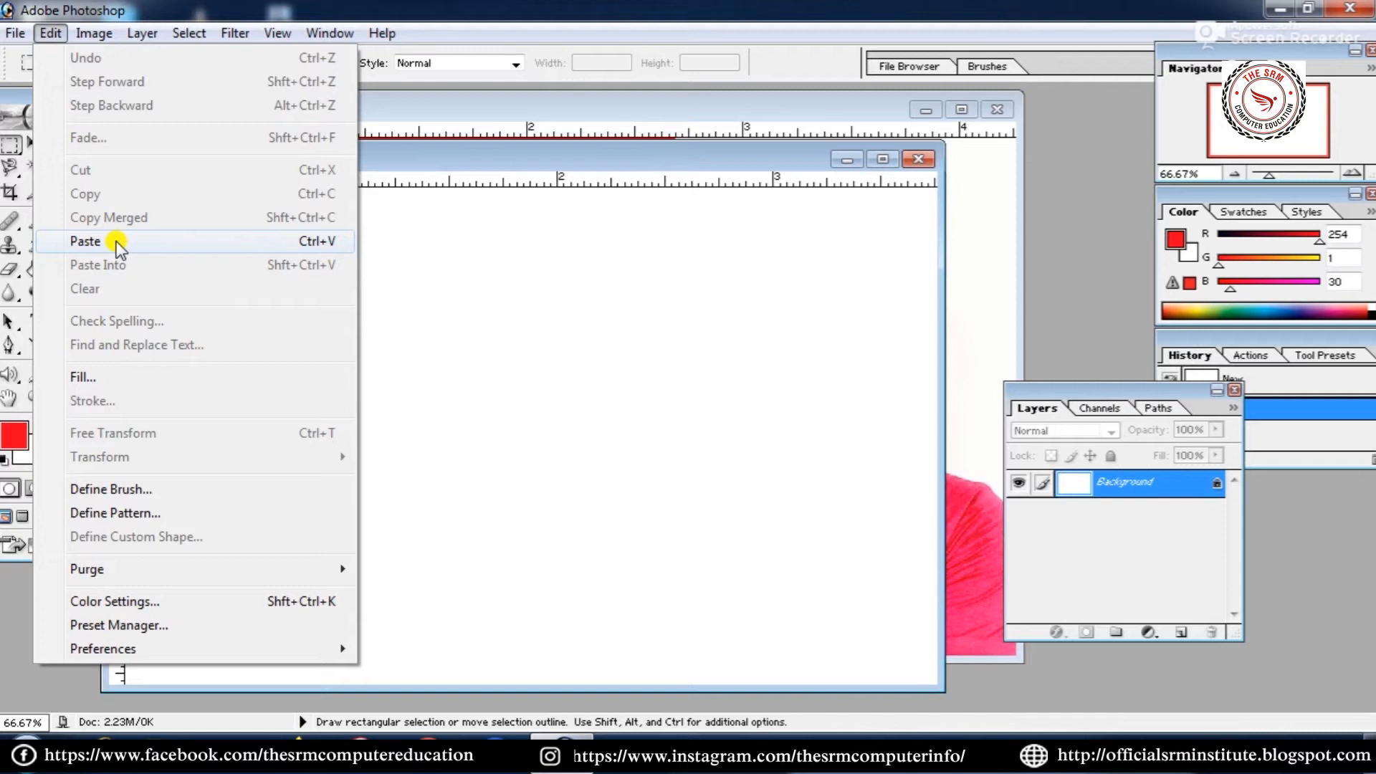
{"action": "left_click", "coordinate": [86, 241]}
{"action": "left_click_drag", "start_coordinate": [298, 154], "coordinate": [301, 260]}
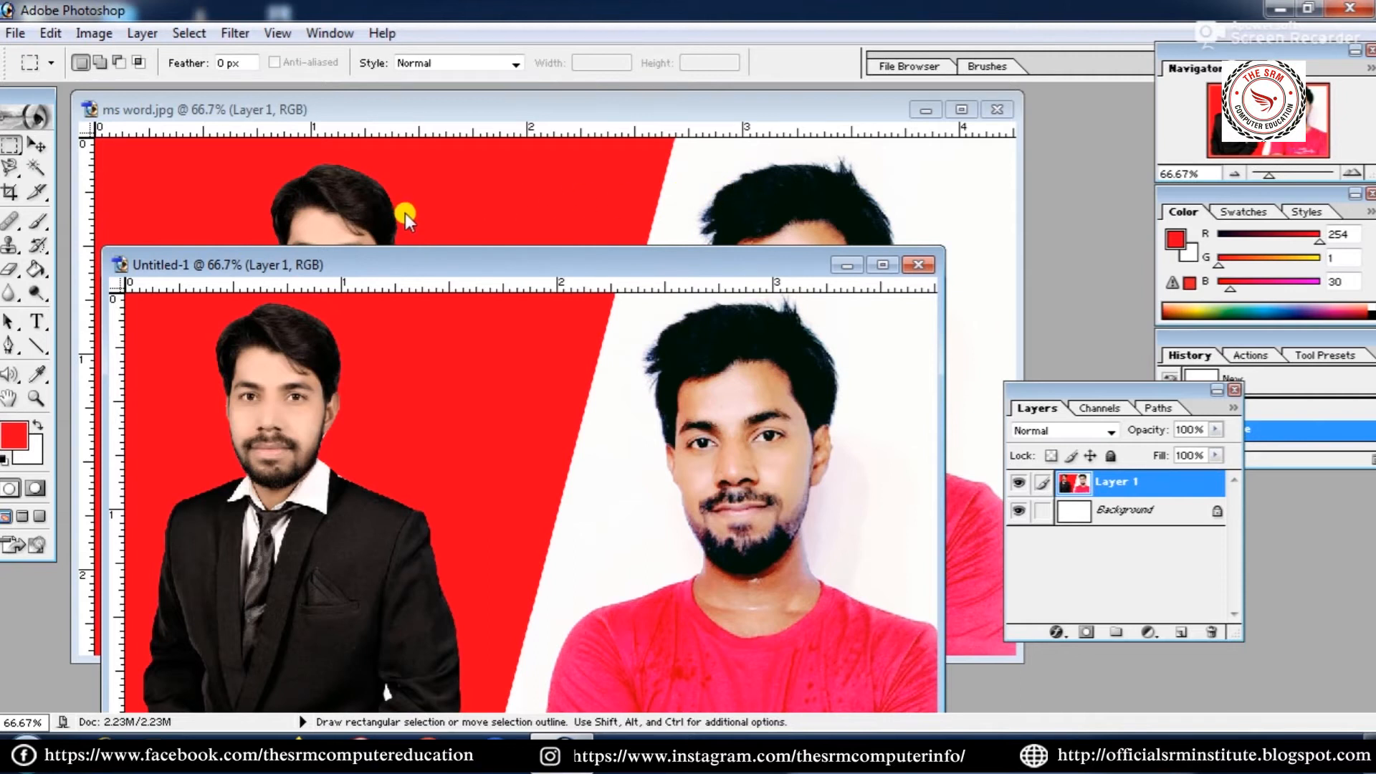
{"action": "left_click_drag", "start_coordinate": [424, 262], "coordinate": [422, 161]}
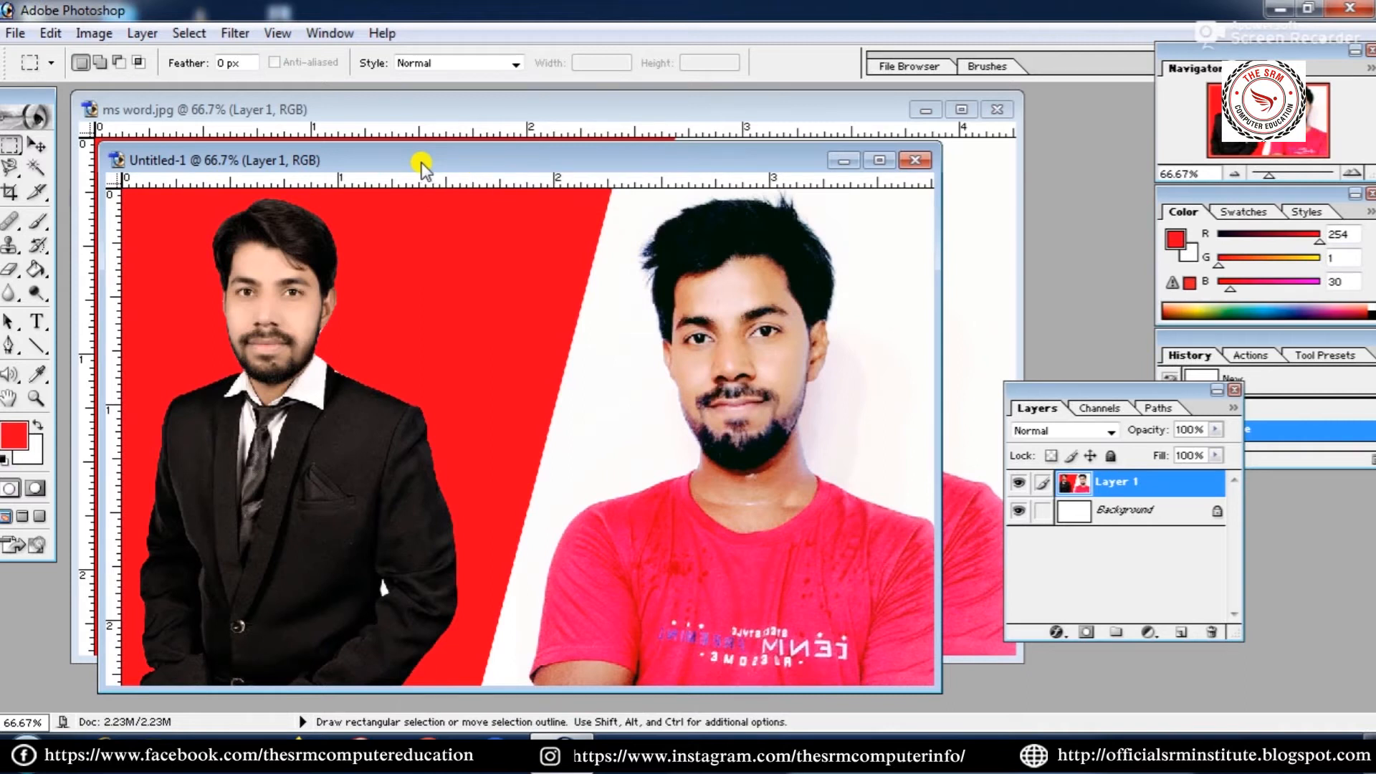
Close both the untitled document and ms word.jpg without saving the changes.
{"action": "left_click", "coordinate": [916, 159]}
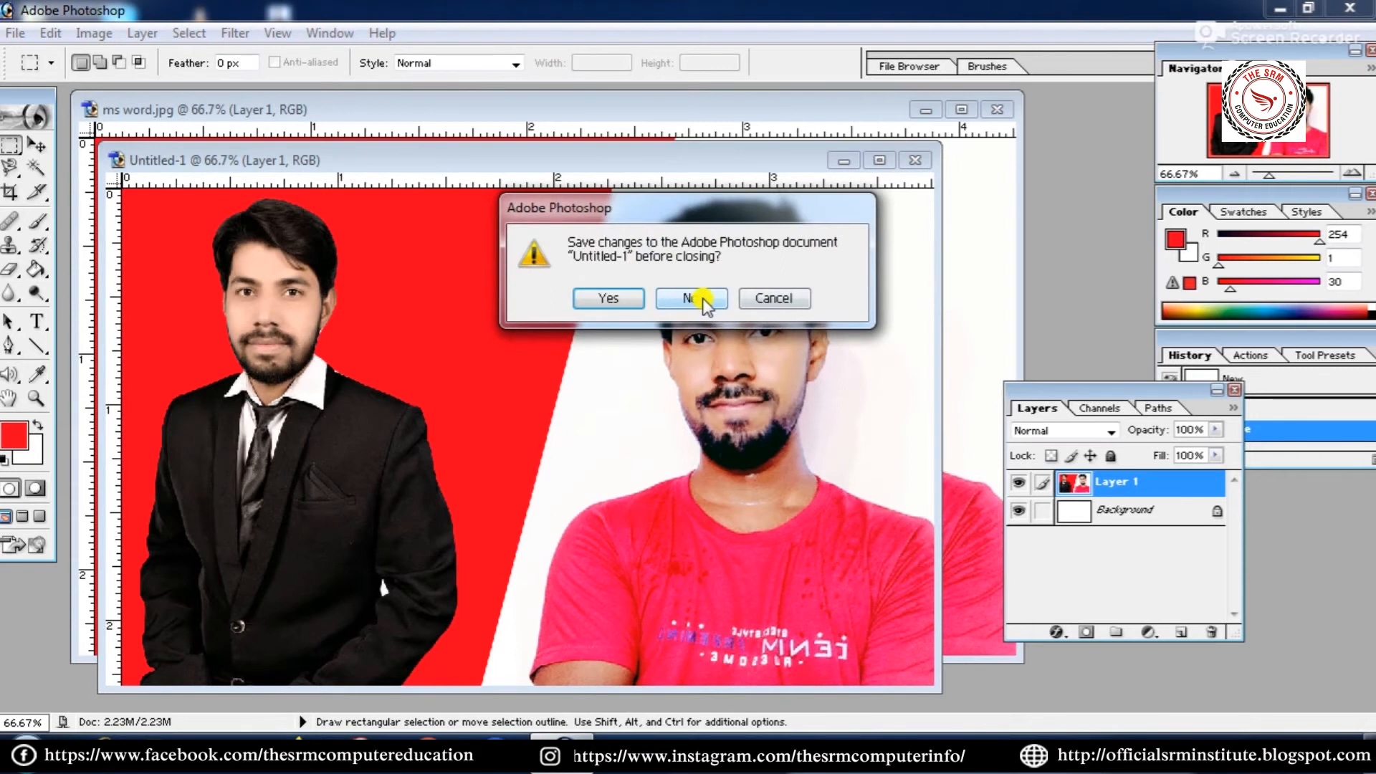
{"action": "left_click", "coordinate": [696, 297]}
{"action": "left_click", "coordinate": [996, 109]}
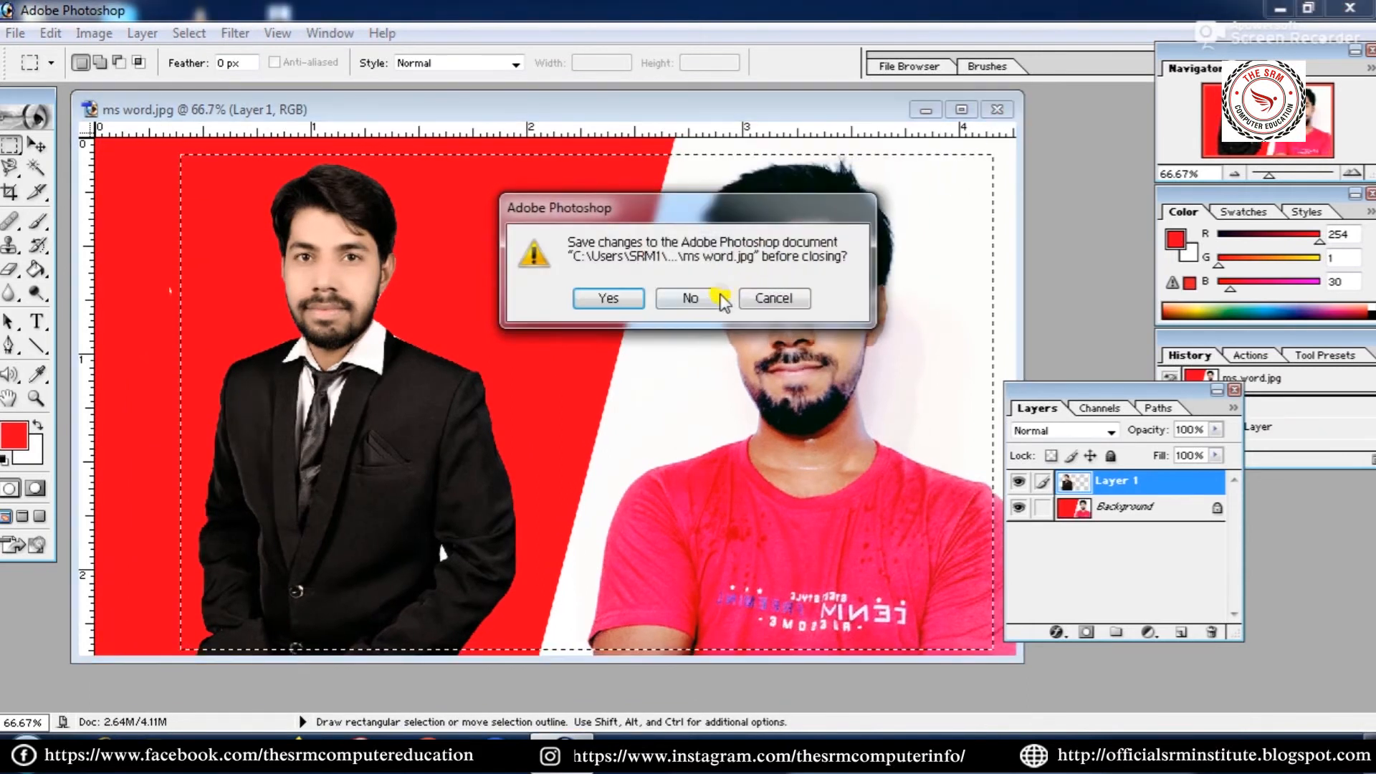
{"action": "left_click", "coordinate": [717, 298]}
{"action": "left_click", "coordinate": [50, 33]}
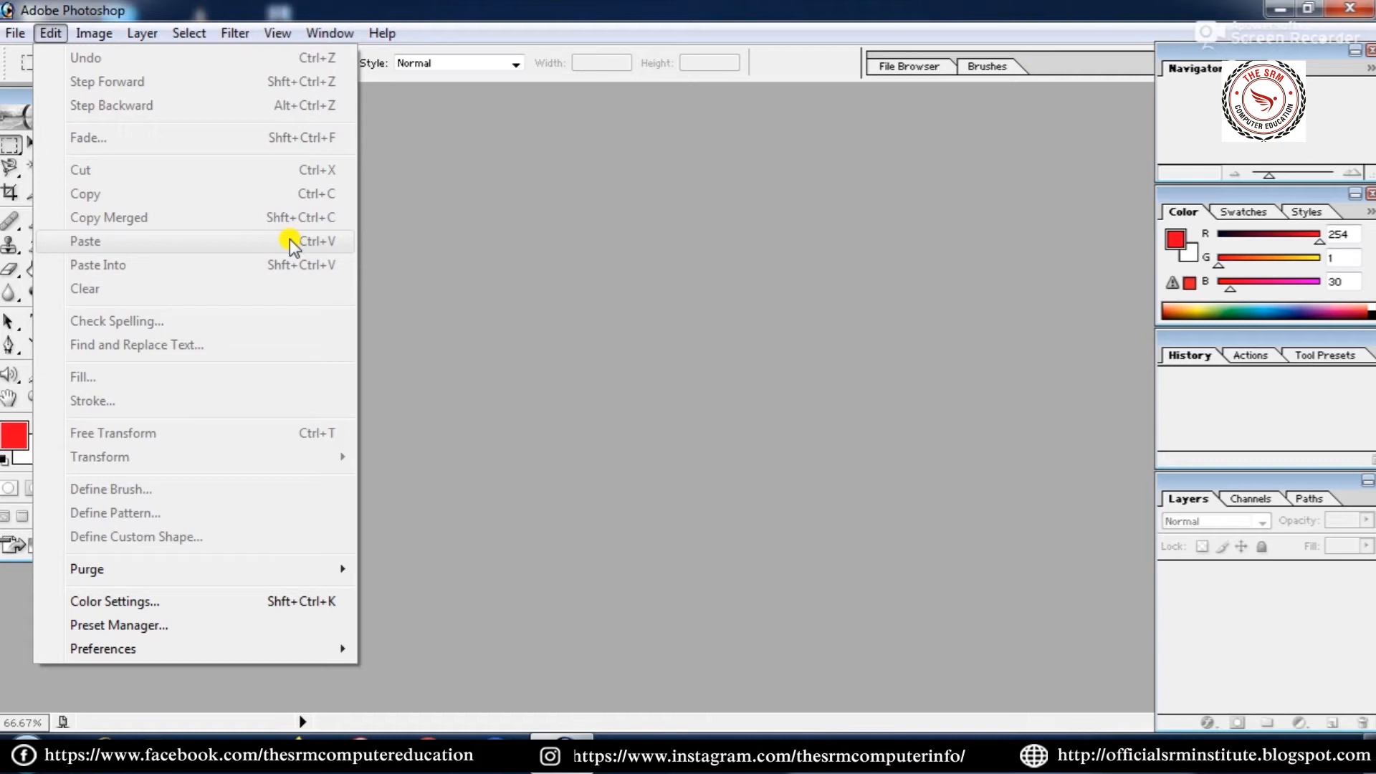
{"action": "left_click", "coordinate": [629, 287]}
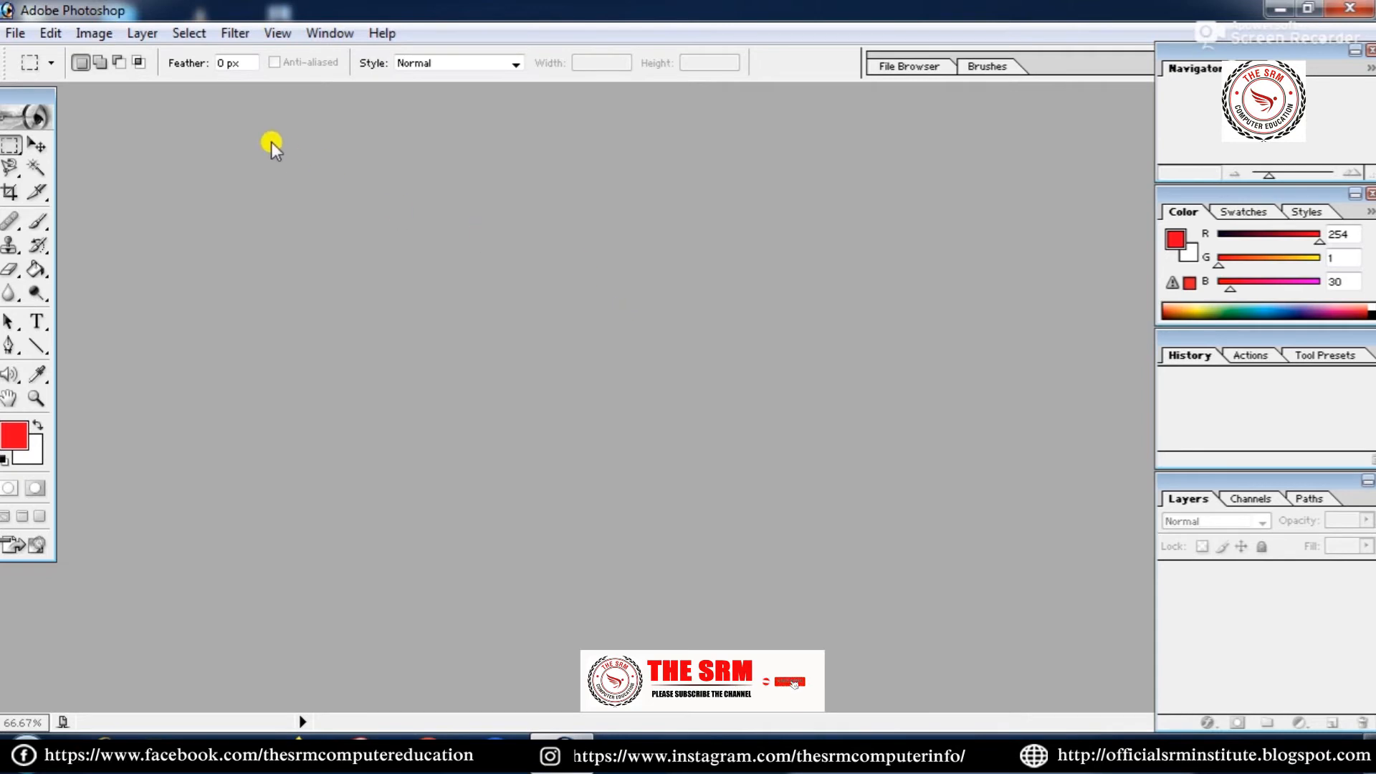
Open the JPEG image m2 from the Desktop folder and move its window clear of the toolbox.
{"action": "left_click", "coordinate": [64, 37]}
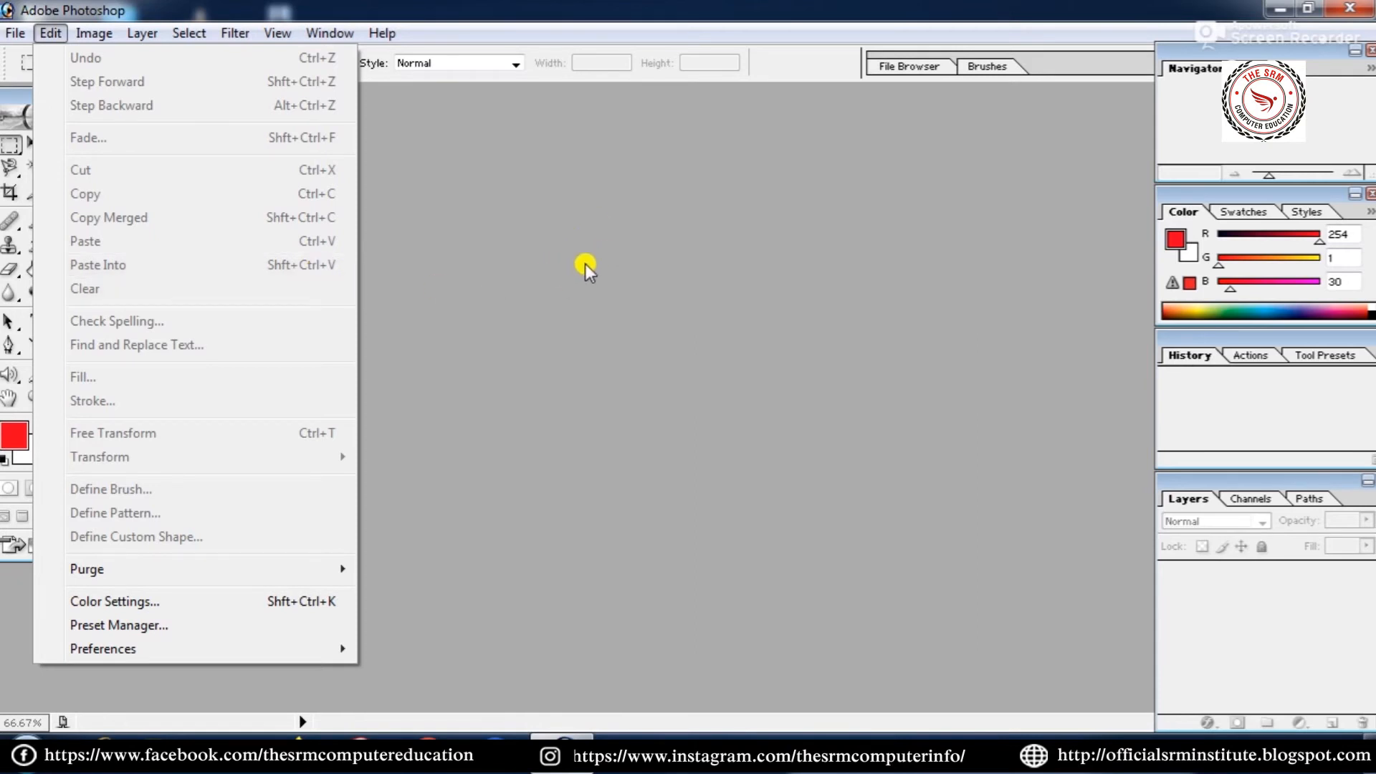
{"action": "double_click", "coordinate": [585, 263]}
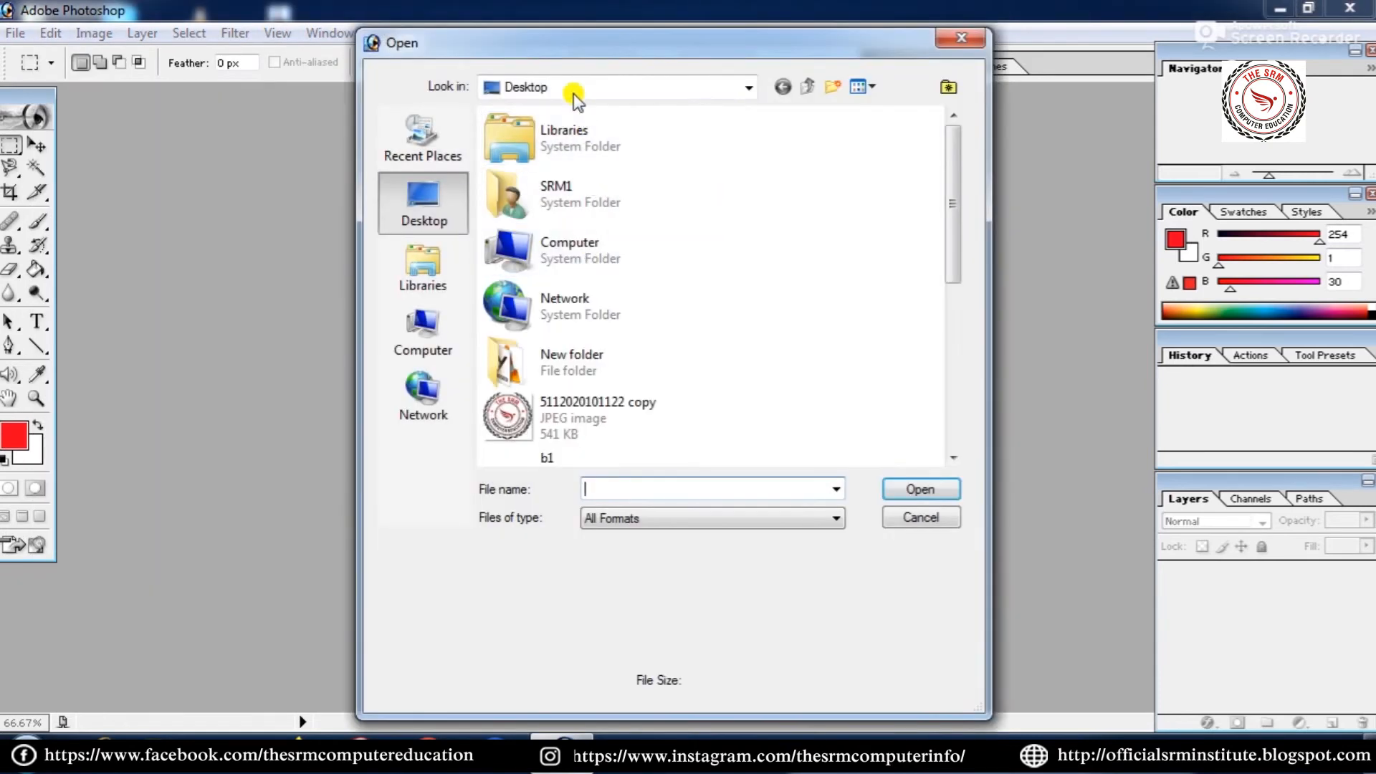
{"action": "left_click_drag", "start_coordinate": [553, 38], "coordinate": [535, 37]}
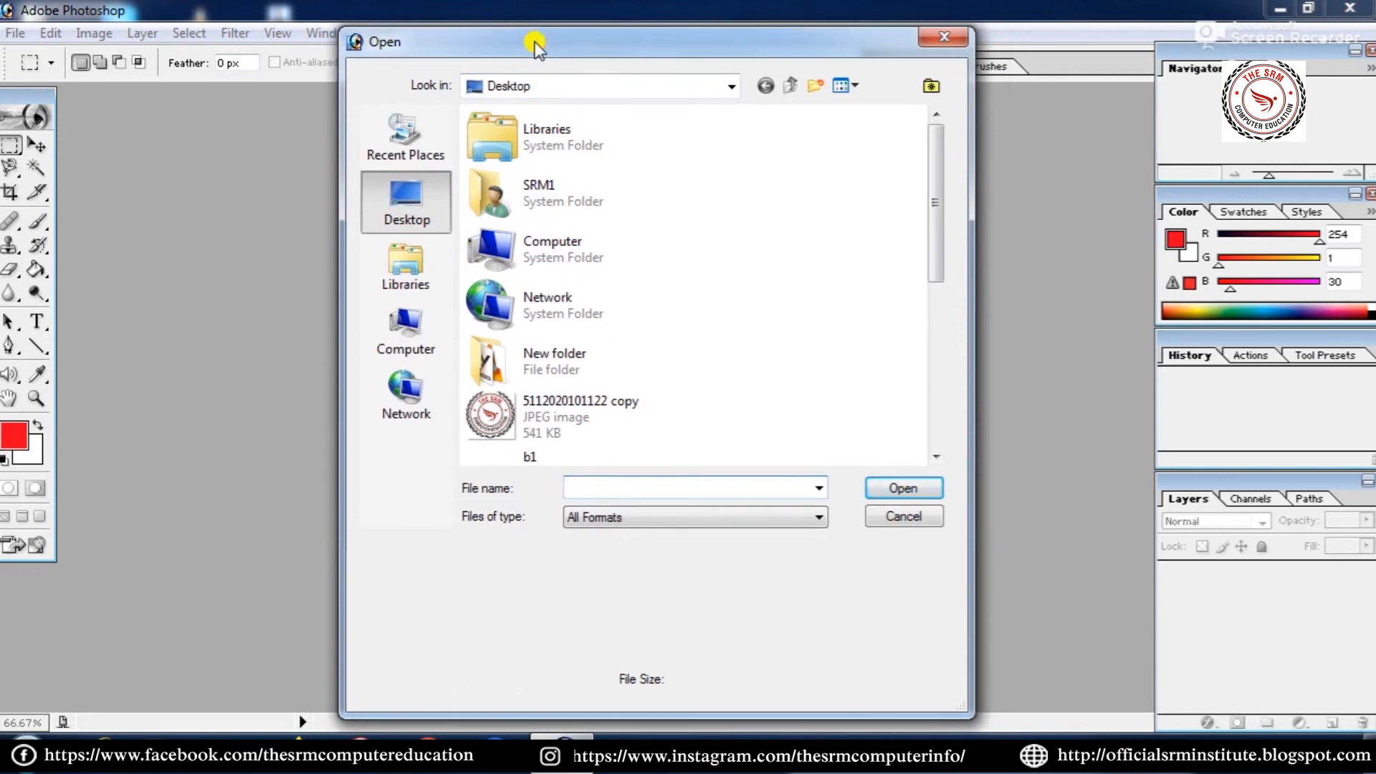
{"action": "left_click", "coordinate": [410, 189]}
{"action": "left_click_drag", "start_coordinate": [933, 171], "coordinate": [961, 334]}
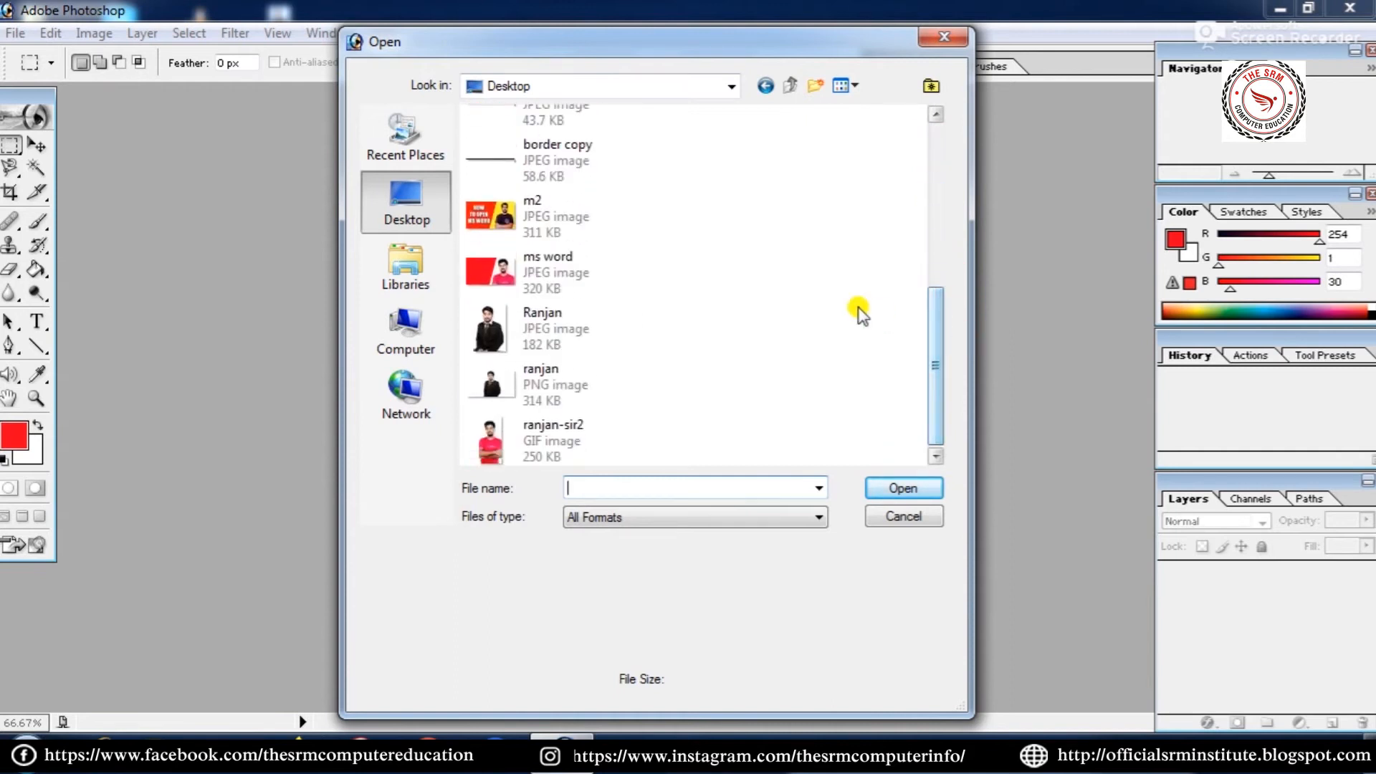
{"action": "left_click", "coordinate": [544, 216]}
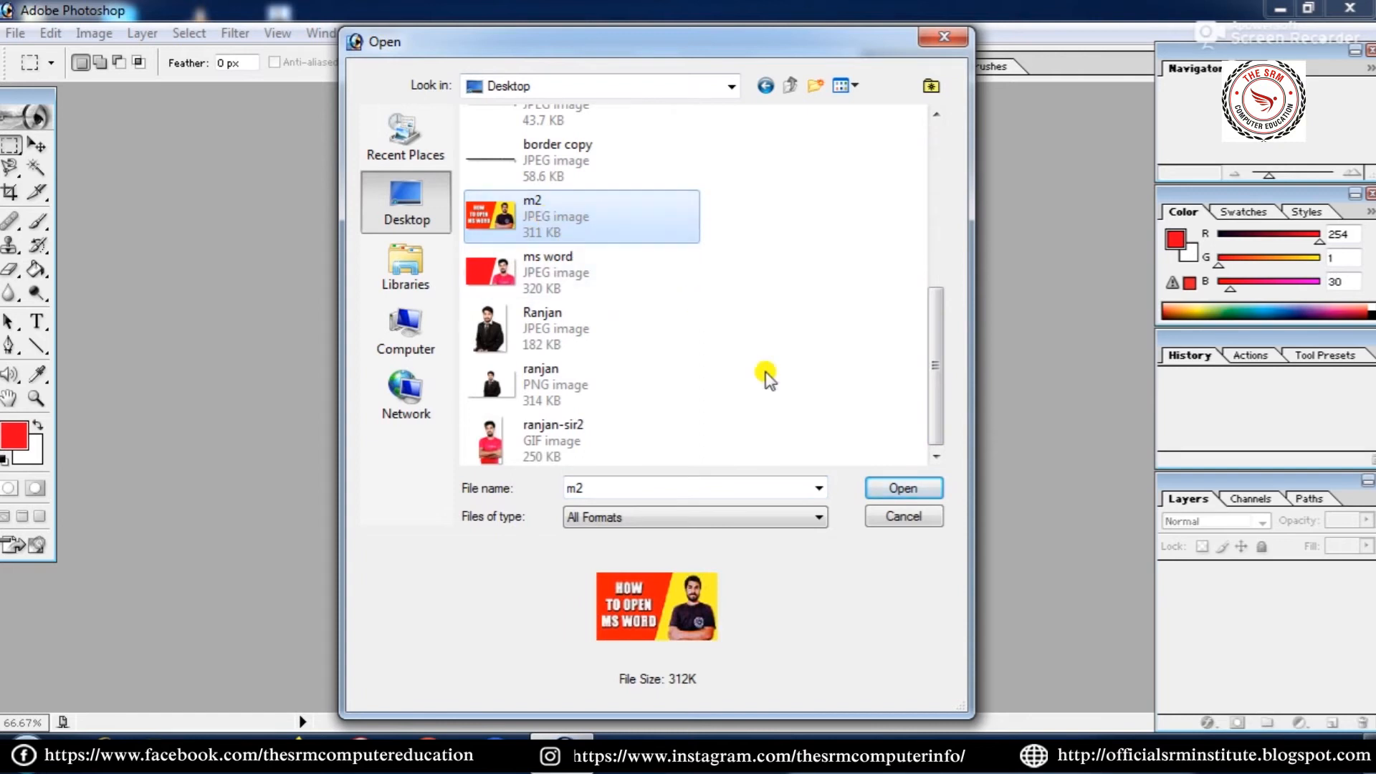
{"action": "left_click", "coordinate": [900, 489]}
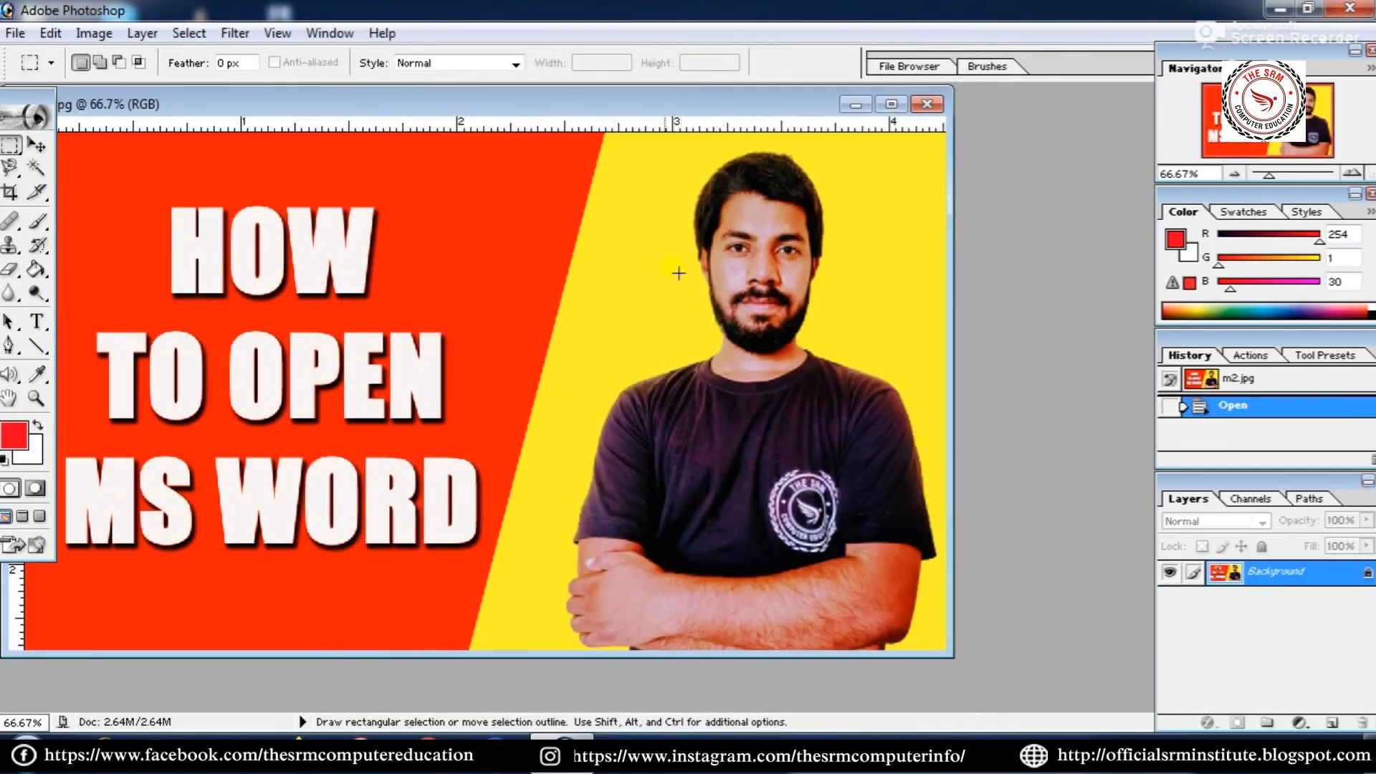
{"action": "left_click_drag", "start_coordinate": [611, 107], "coordinate": [620, 107]}
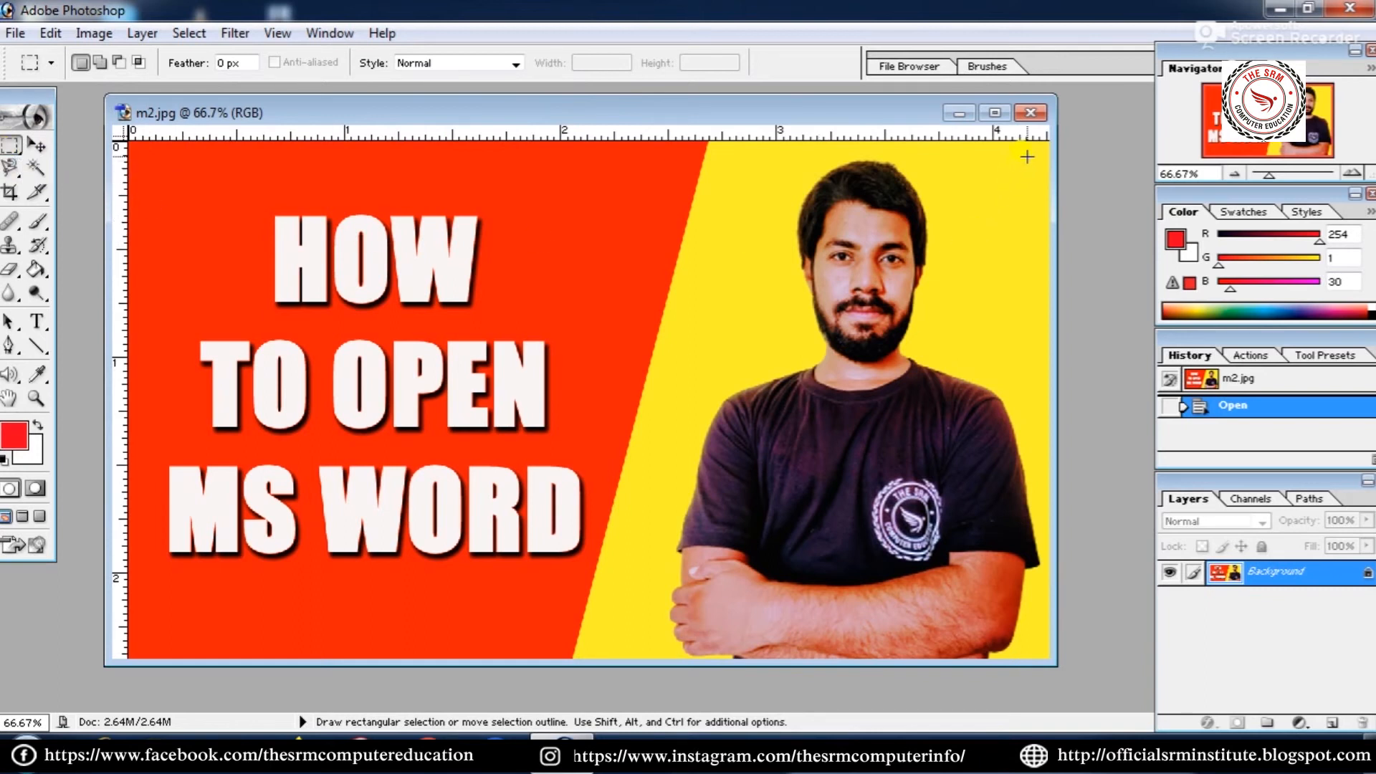
Make a rectangular marquee selection of about 486 × 437 pixels around the man's head and shoulders and cut it out of the image.
{"action": "left_click_drag", "start_coordinate": [1037, 154], "coordinate": [689, 468]}
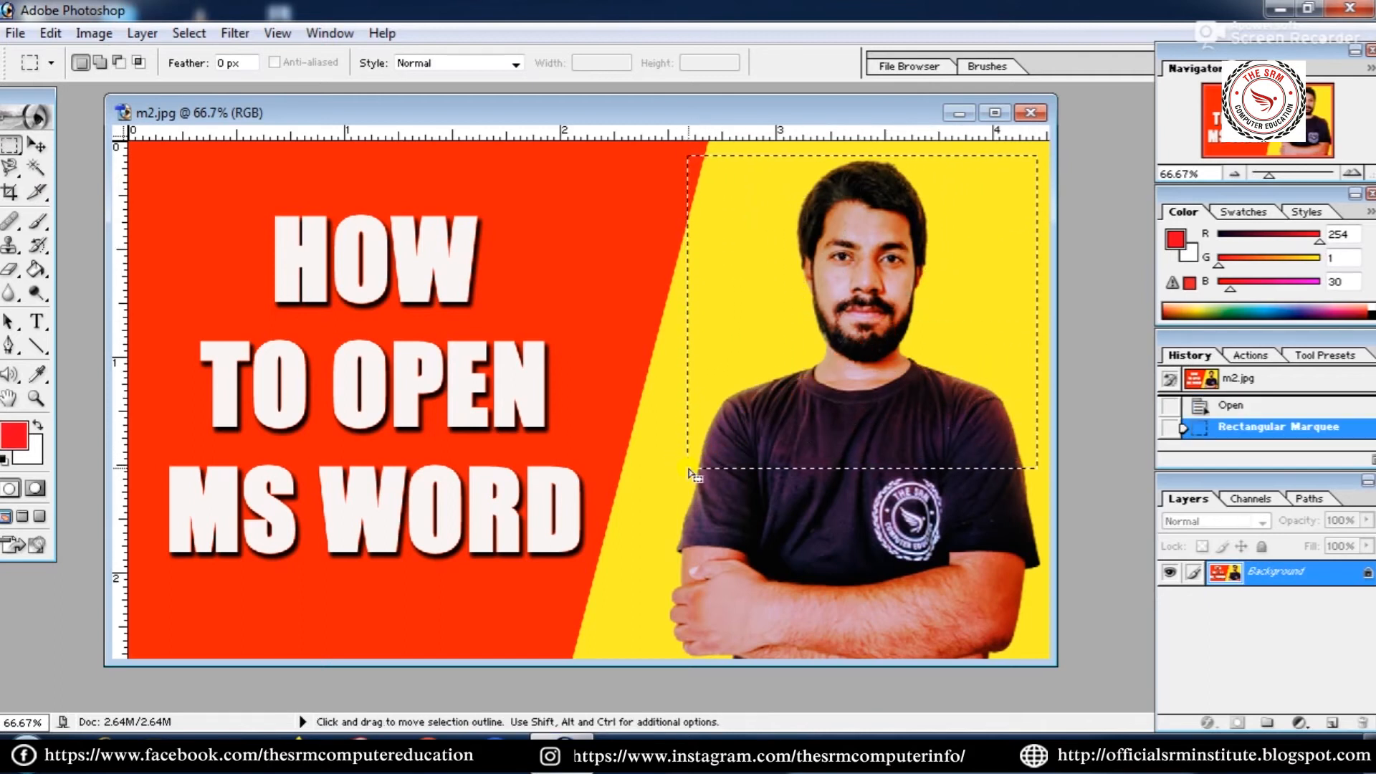
{"action": "left_click", "coordinate": [51, 34]}
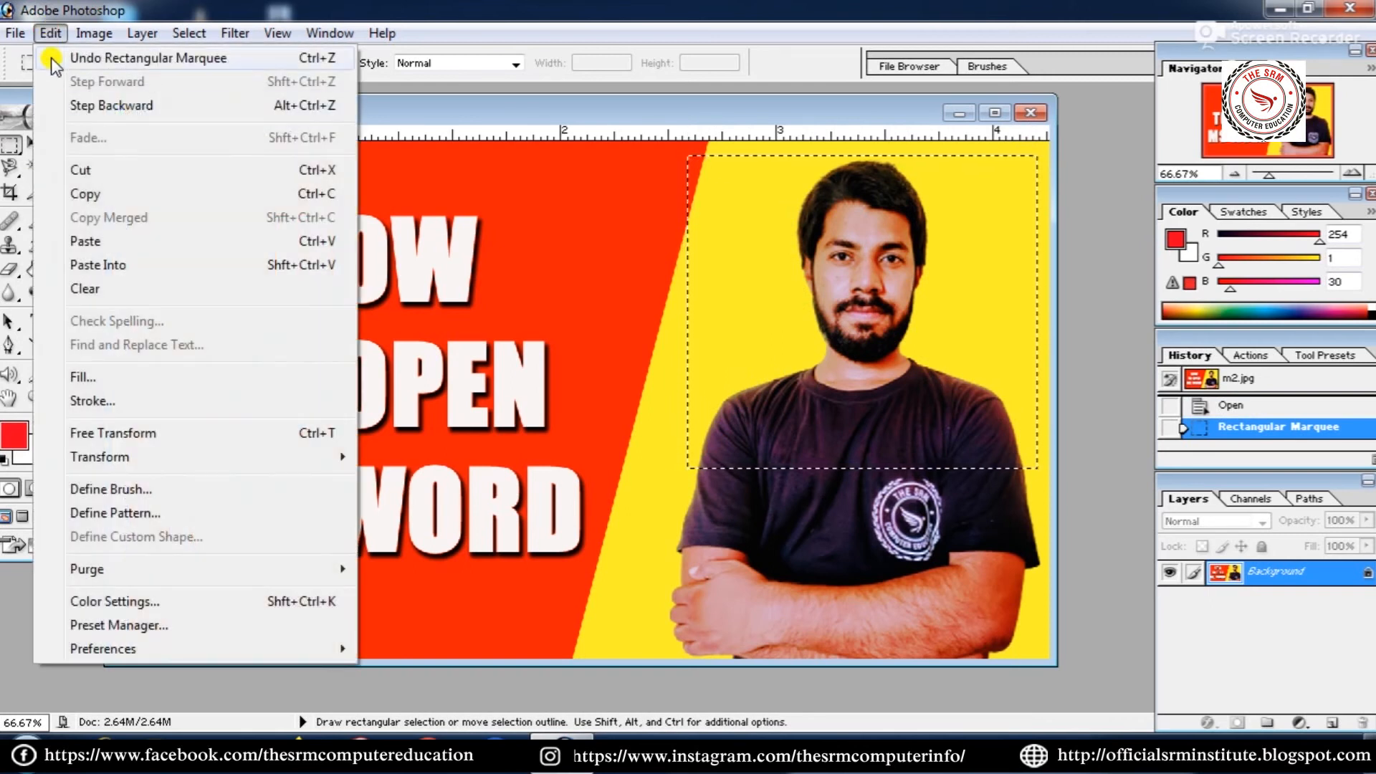
{"action": "left_click", "coordinate": [72, 170]}
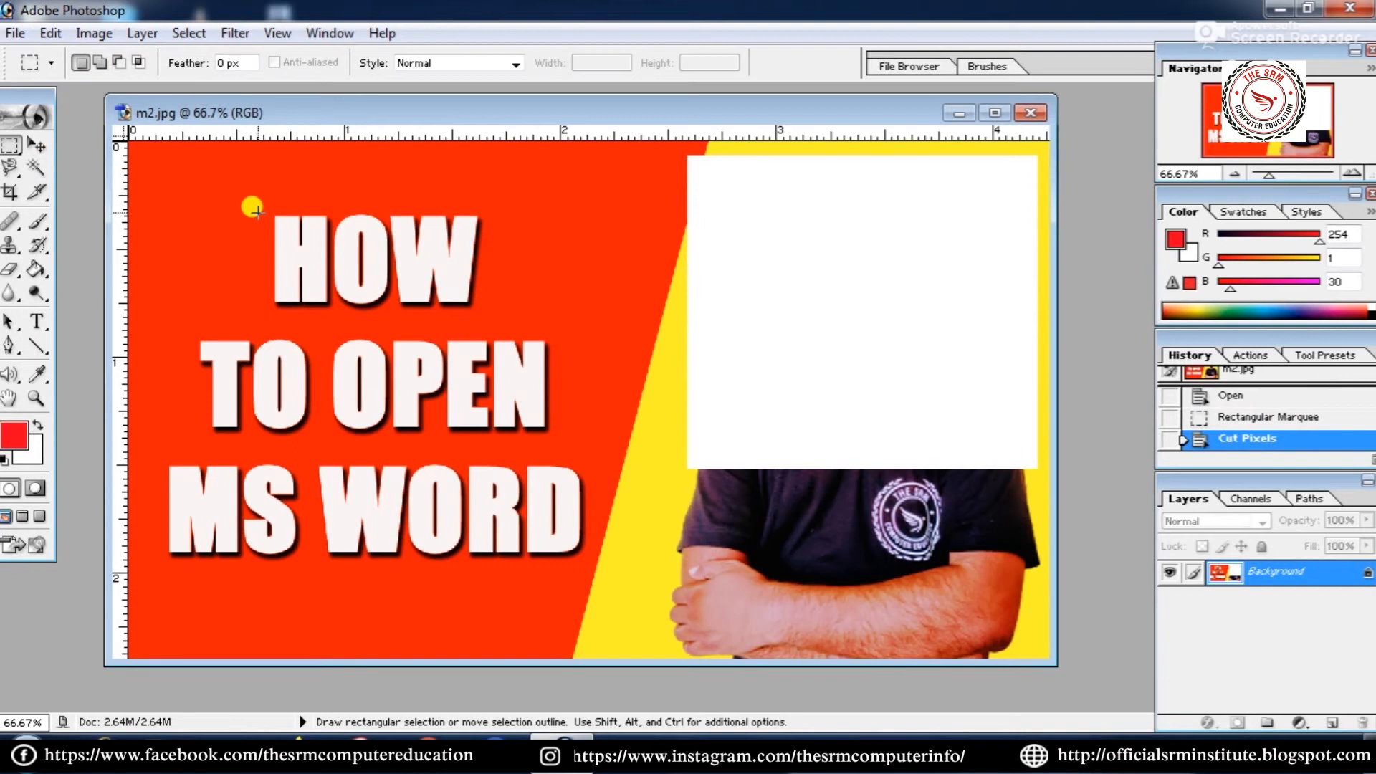
Create a new white RGB document of 486 × 437 pixels at 300 pixels/inch and reposition its window over m2.jpg.
{"action": "left_click", "coordinate": [16, 34]}
{"action": "left_click", "coordinate": [46, 58]}
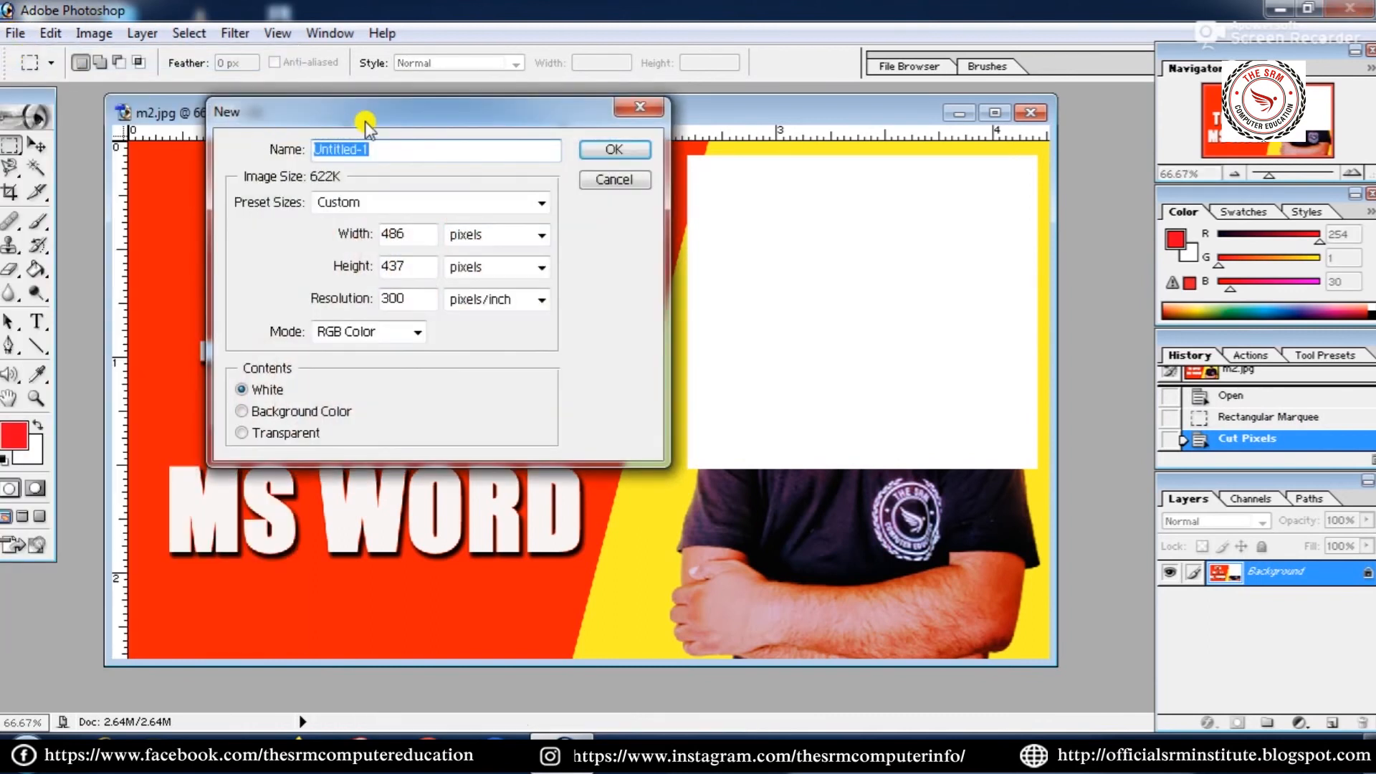
{"action": "left_click", "coordinate": [604, 150]}
{"action": "left_click_drag", "start_coordinate": [384, 114], "coordinate": [531, 147]}
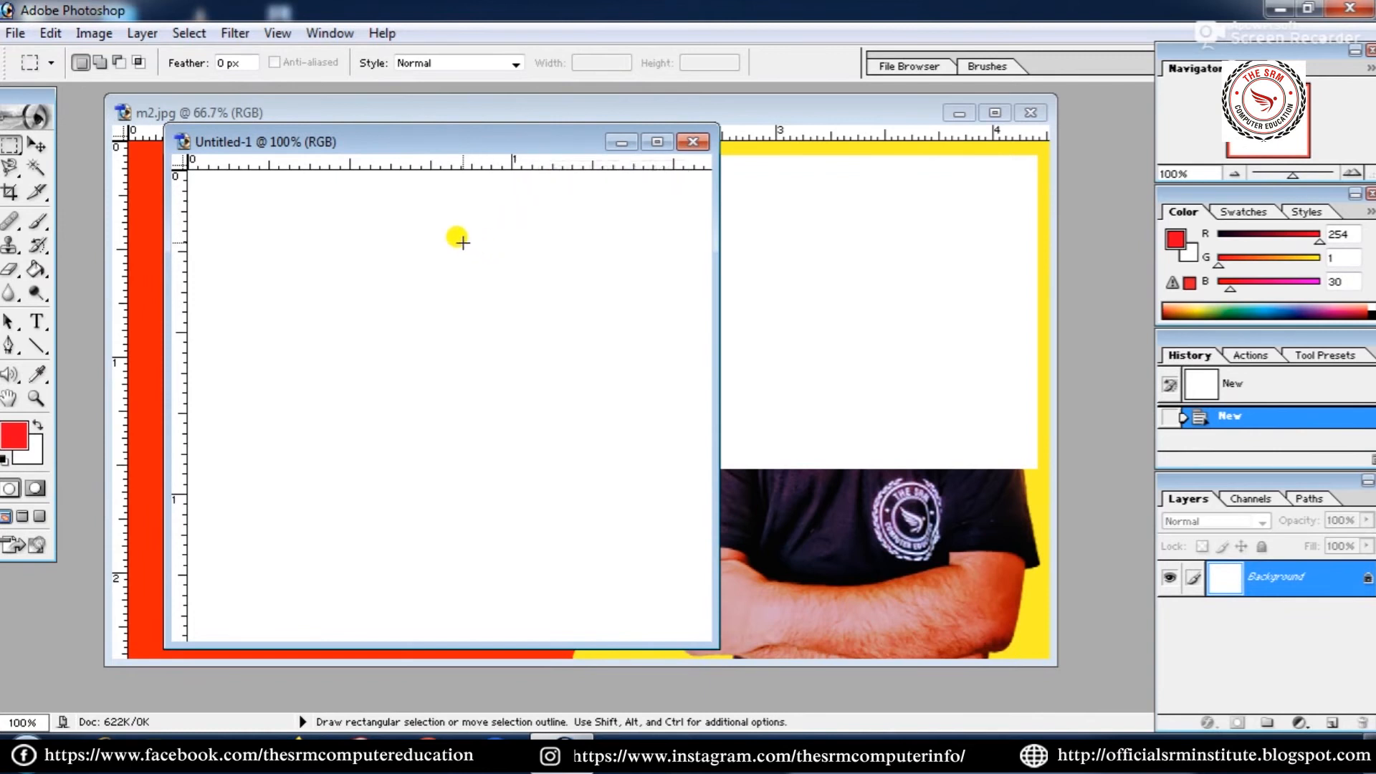
Paste the cut portrait into the blank document with the plain Paste command and undo the paste.
{"action": "left_click", "coordinate": [50, 34]}
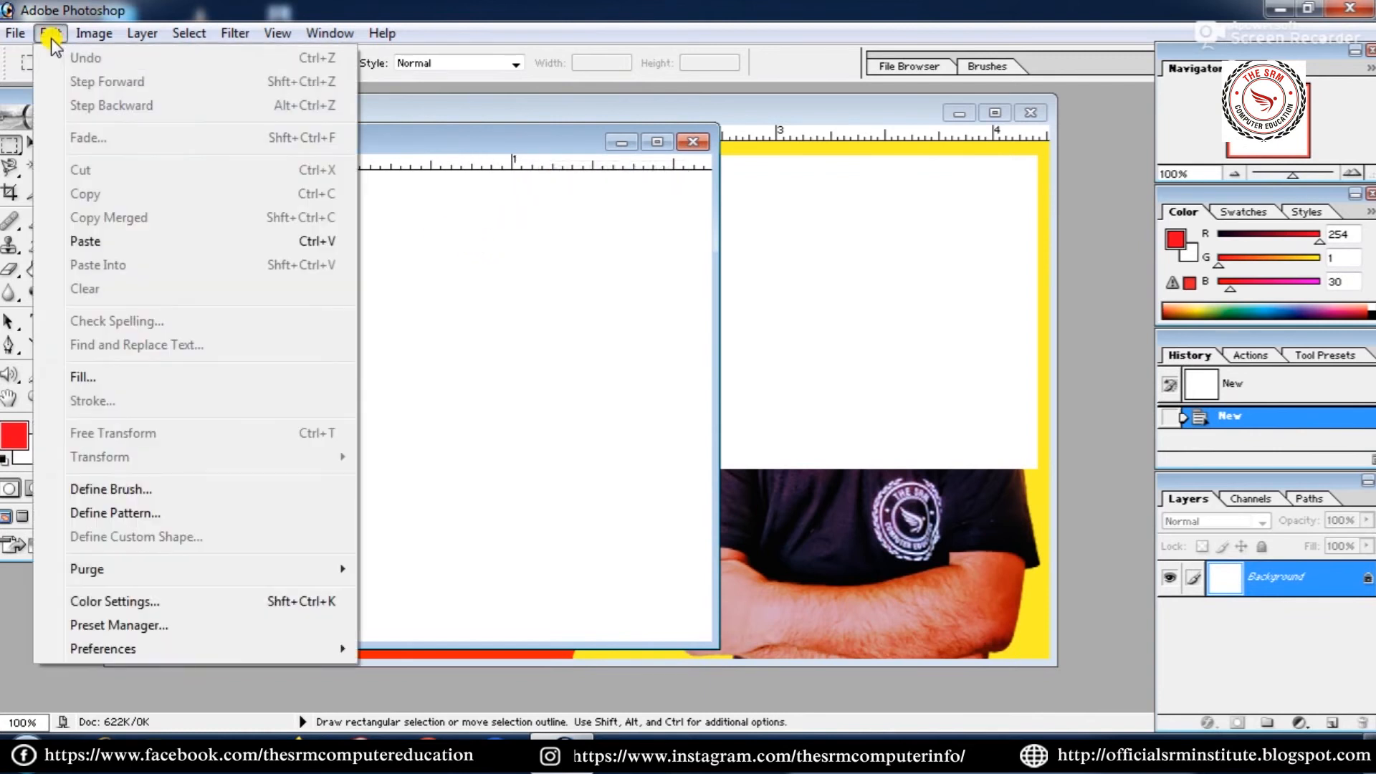
{"action": "left_click", "coordinate": [72, 244]}
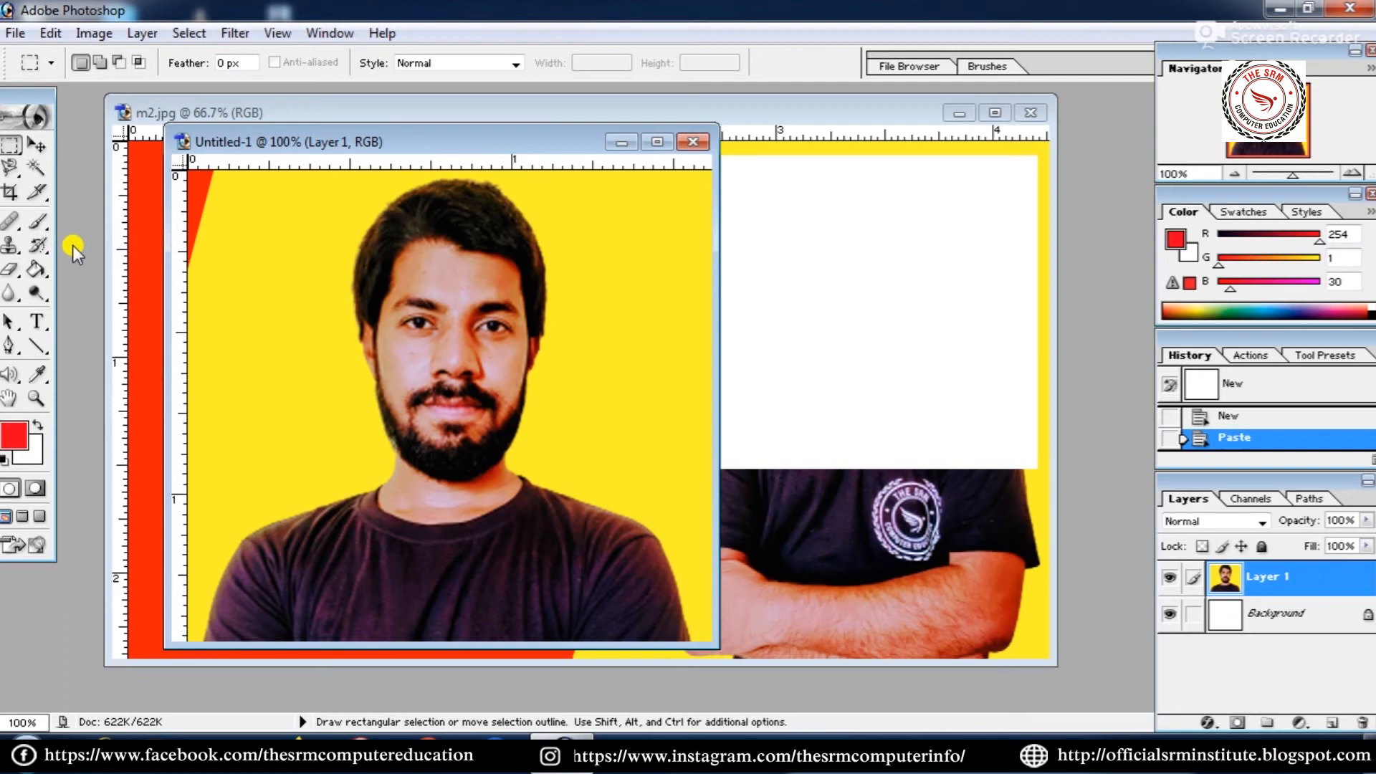
{"action": "key", "text": "ctrl+z"}
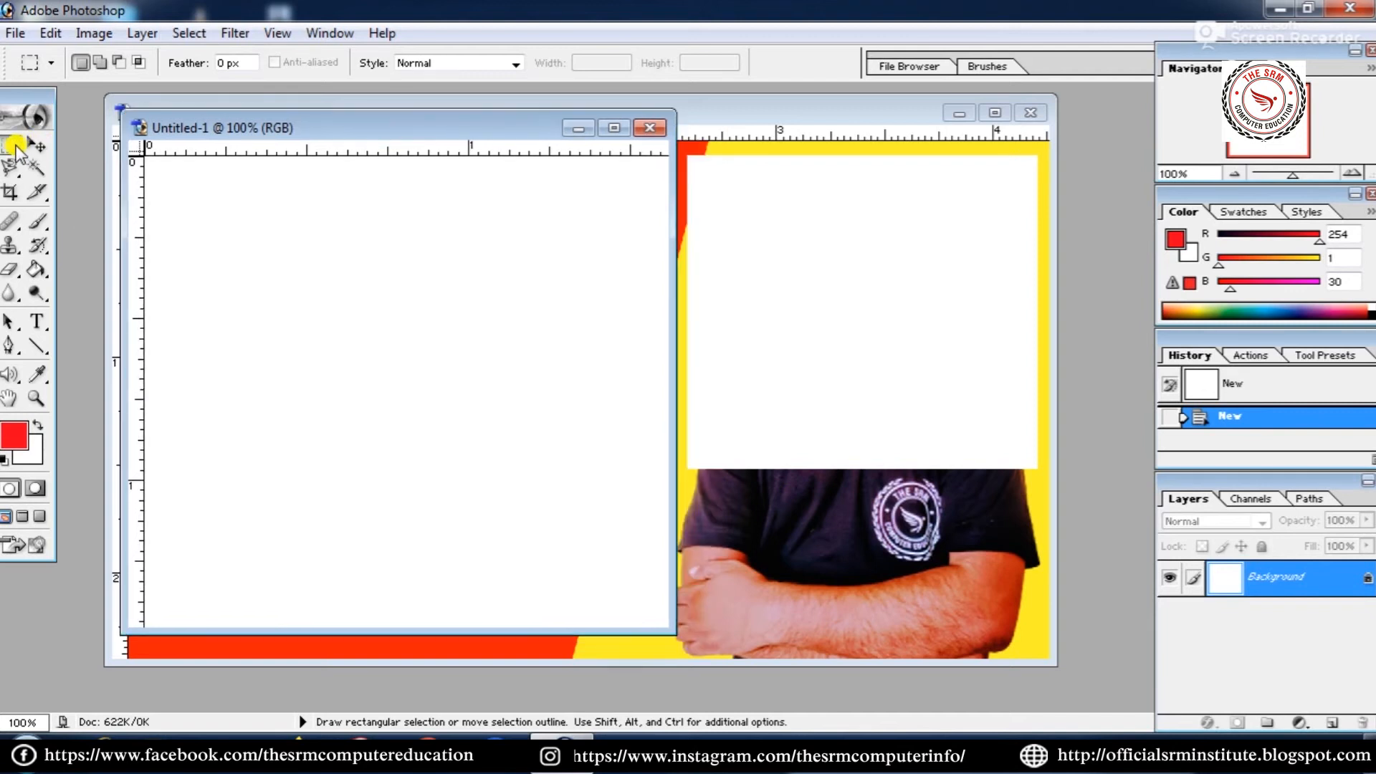
Make a large, nearly circular Elliptical Marquee selection in the middle of the blank document and use Paste Into to place the cut portrait inside it.
{"action": "left_click", "coordinate": [13, 146]}
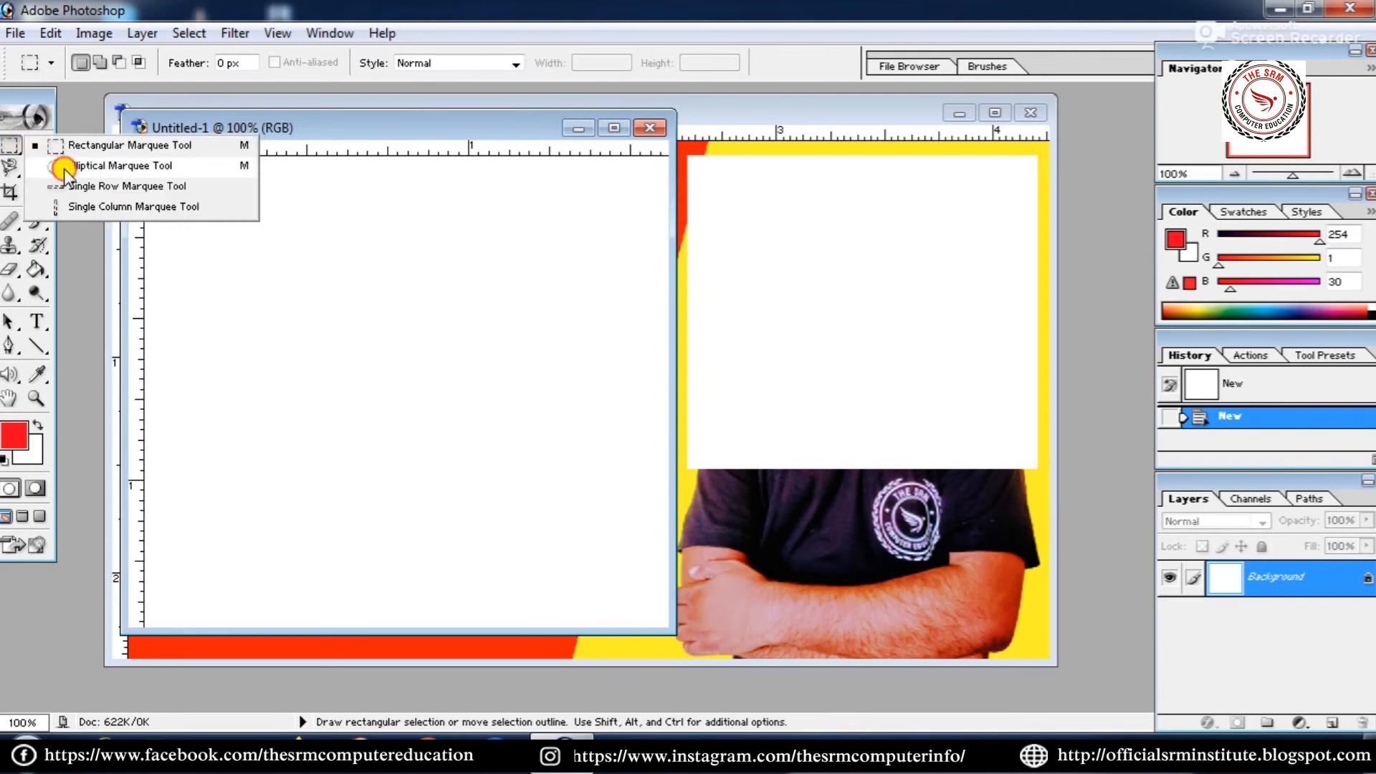
{"action": "left_click", "coordinate": [63, 169]}
{"action": "left_click_drag", "start_coordinate": [568, 231], "coordinate": [220, 559]}
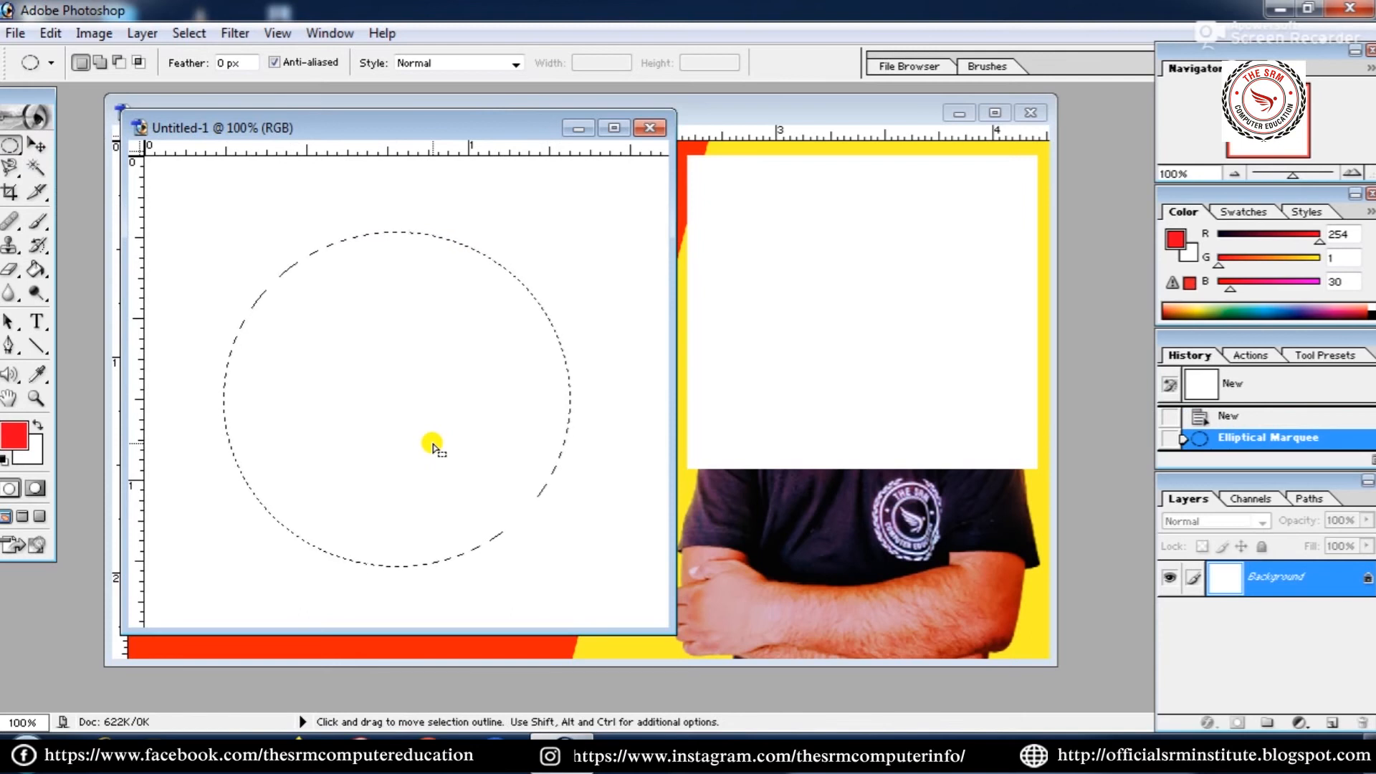
{"action": "left_click", "coordinate": [48, 33]}
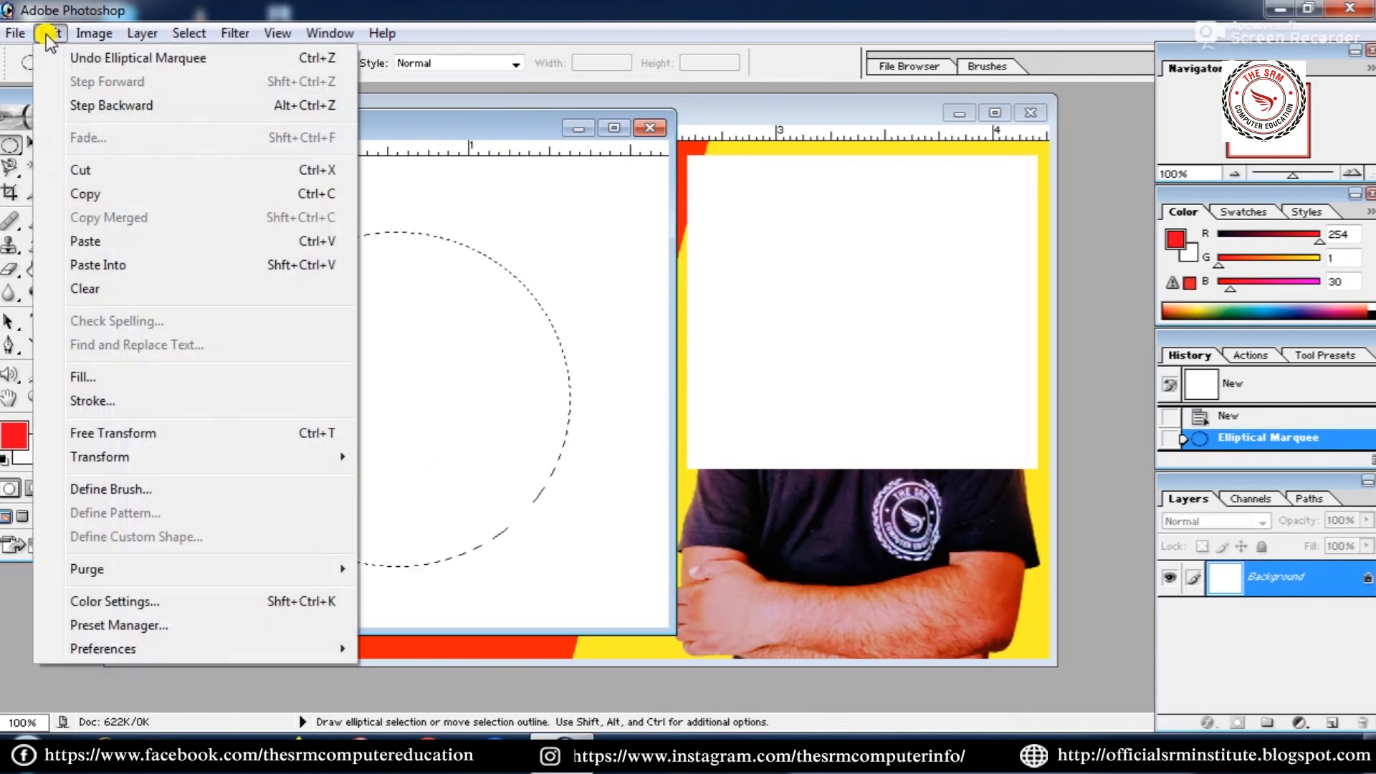
{"action": "left_click", "coordinate": [91, 265]}
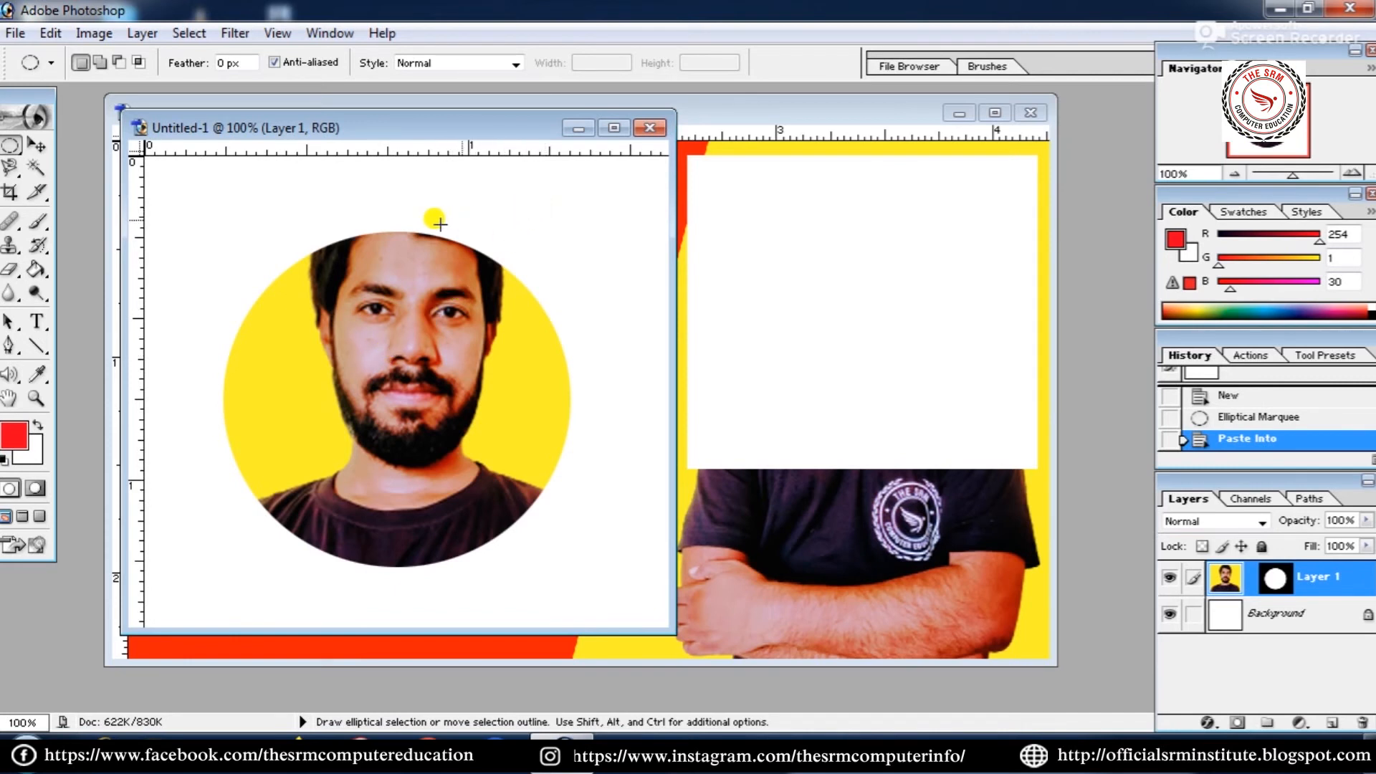
Maximize the untitled document and move the portrait down inside its circular mask with the Move tool.
{"action": "left_click", "coordinate": [613, 127]}
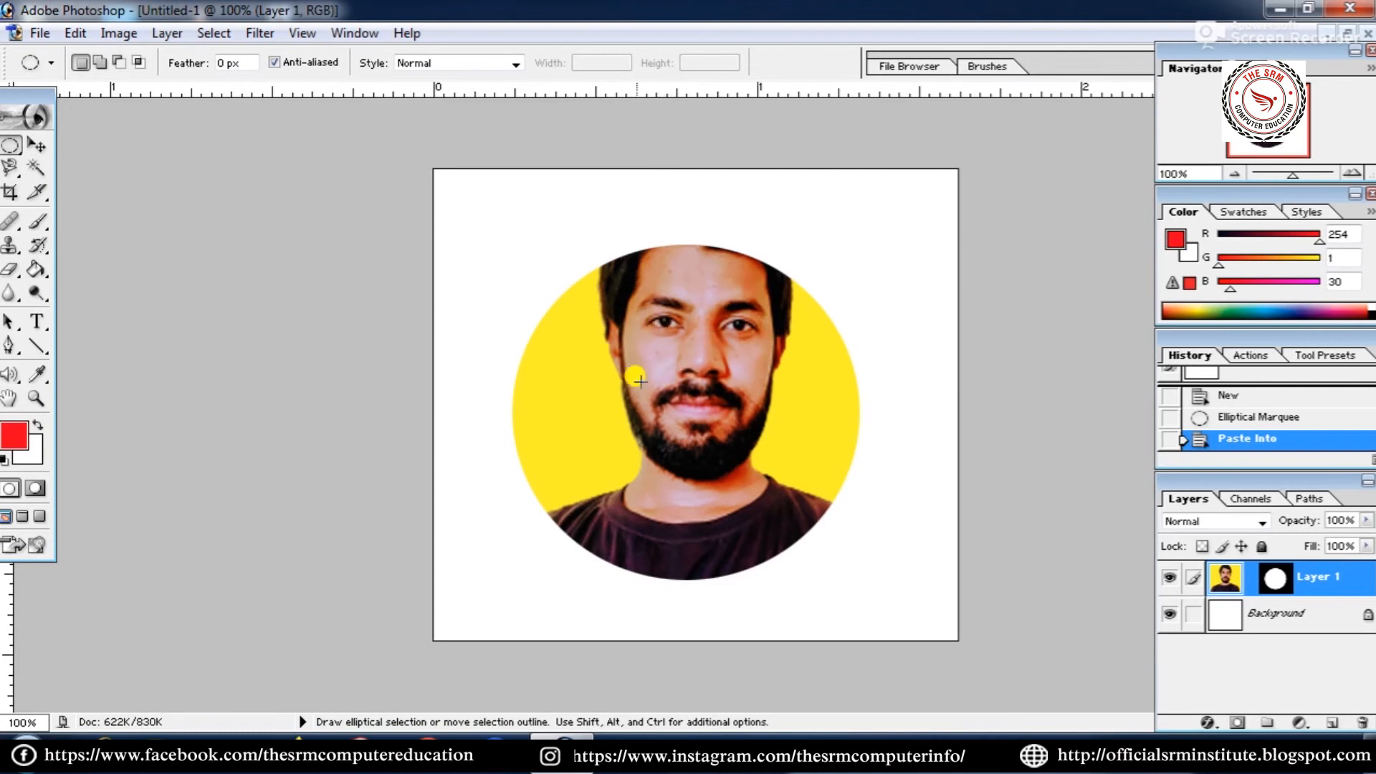
{"action": "left_click", "coordinate": [38, 147]}
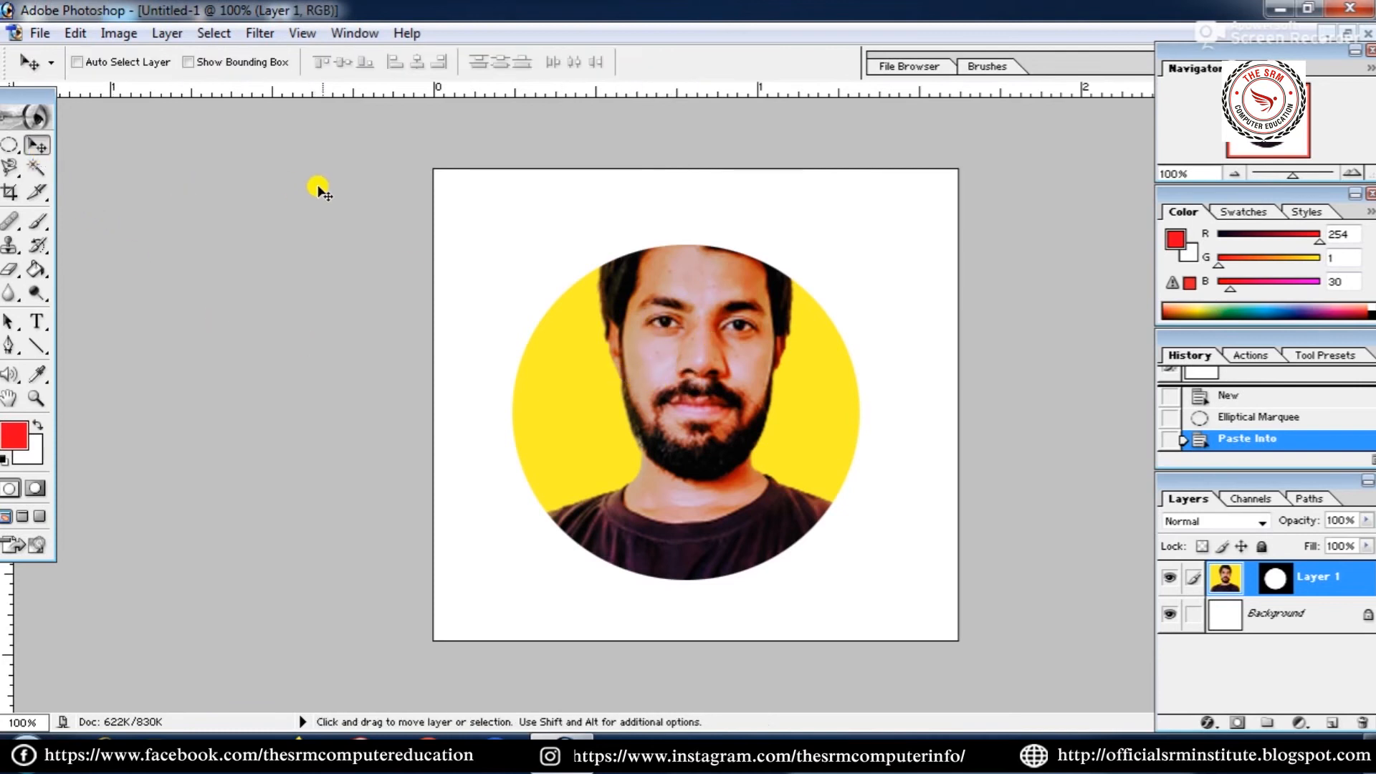
{"action": "left_click_drag", "start_coordinate": [685, 328], "coordinate": [674, 386]}
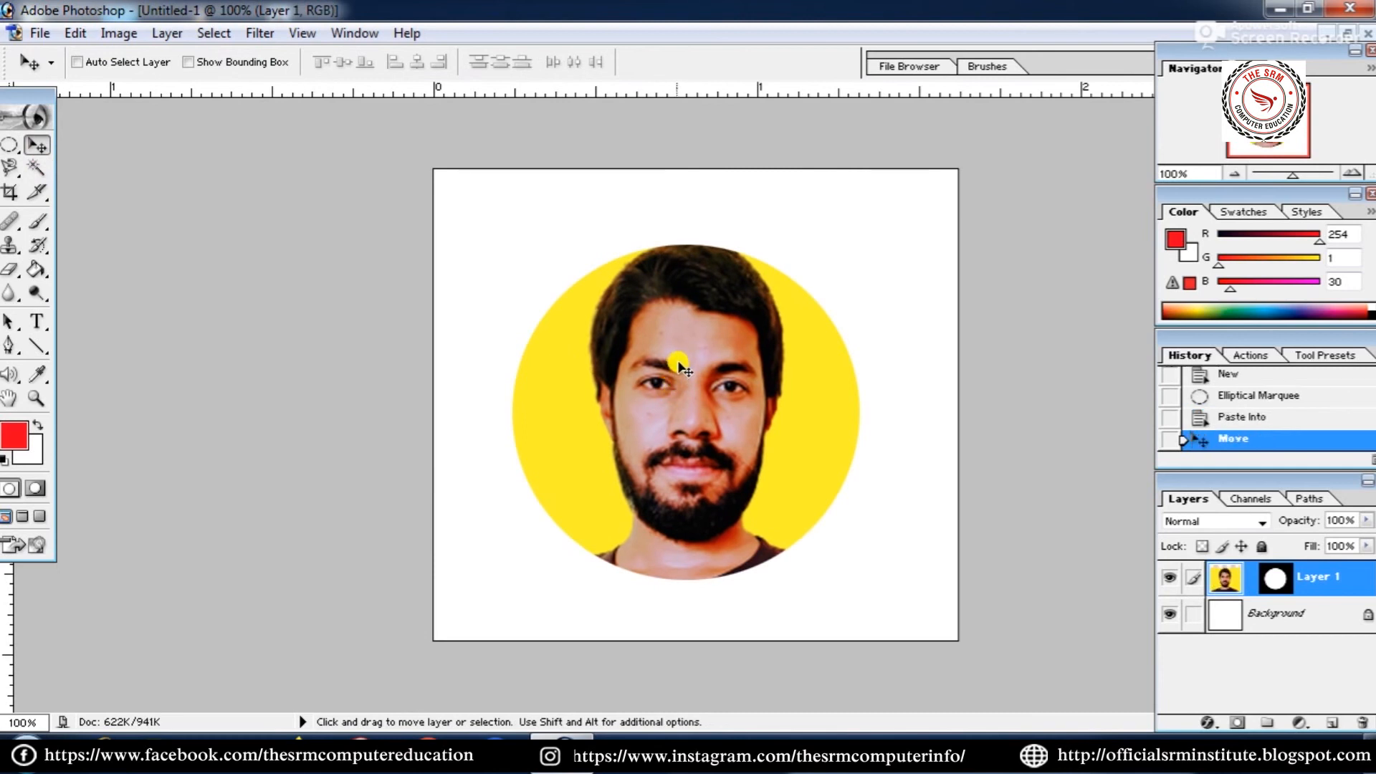
Use Free Transform to scale the portrait to about 80.5% in width and height and recentre it in the circle.
{"action": "key", "text": "ctrl+t"}
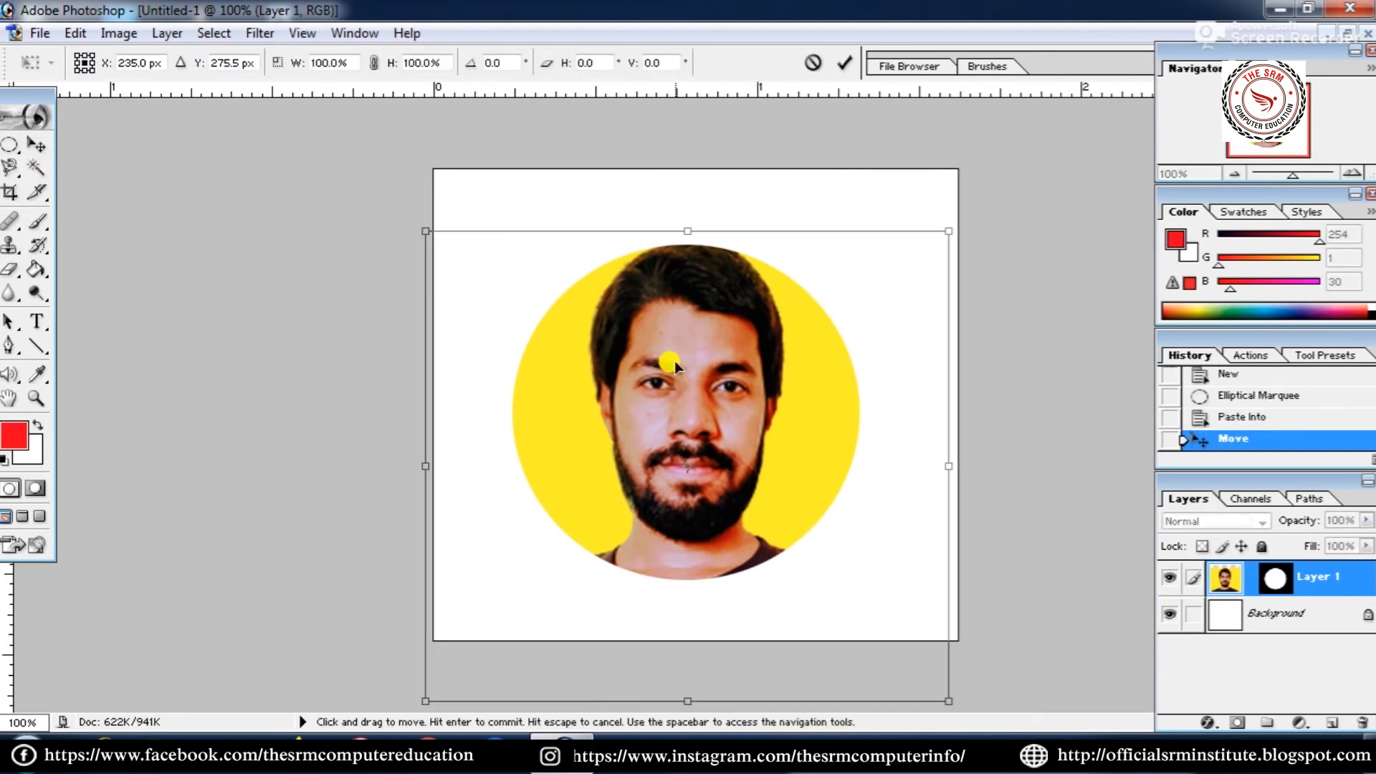
{"action": "left_click_drag", "start_coordinate": [424, 230], "coordinate": [516, 313]}
{"action": "left_click_drag", "start_coordinate": [690, 422], "coordinate": [643, 349]}
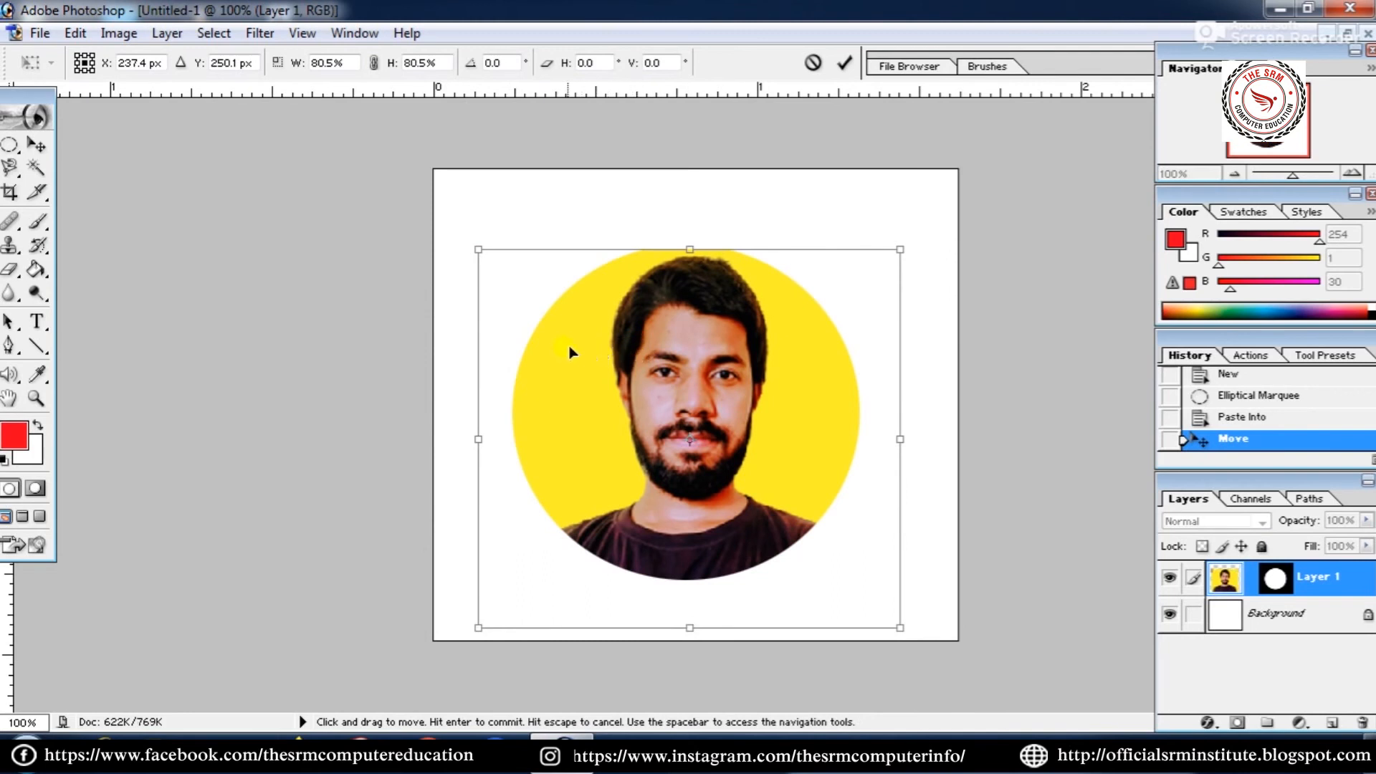
{"action": "key", "text": "Return"}
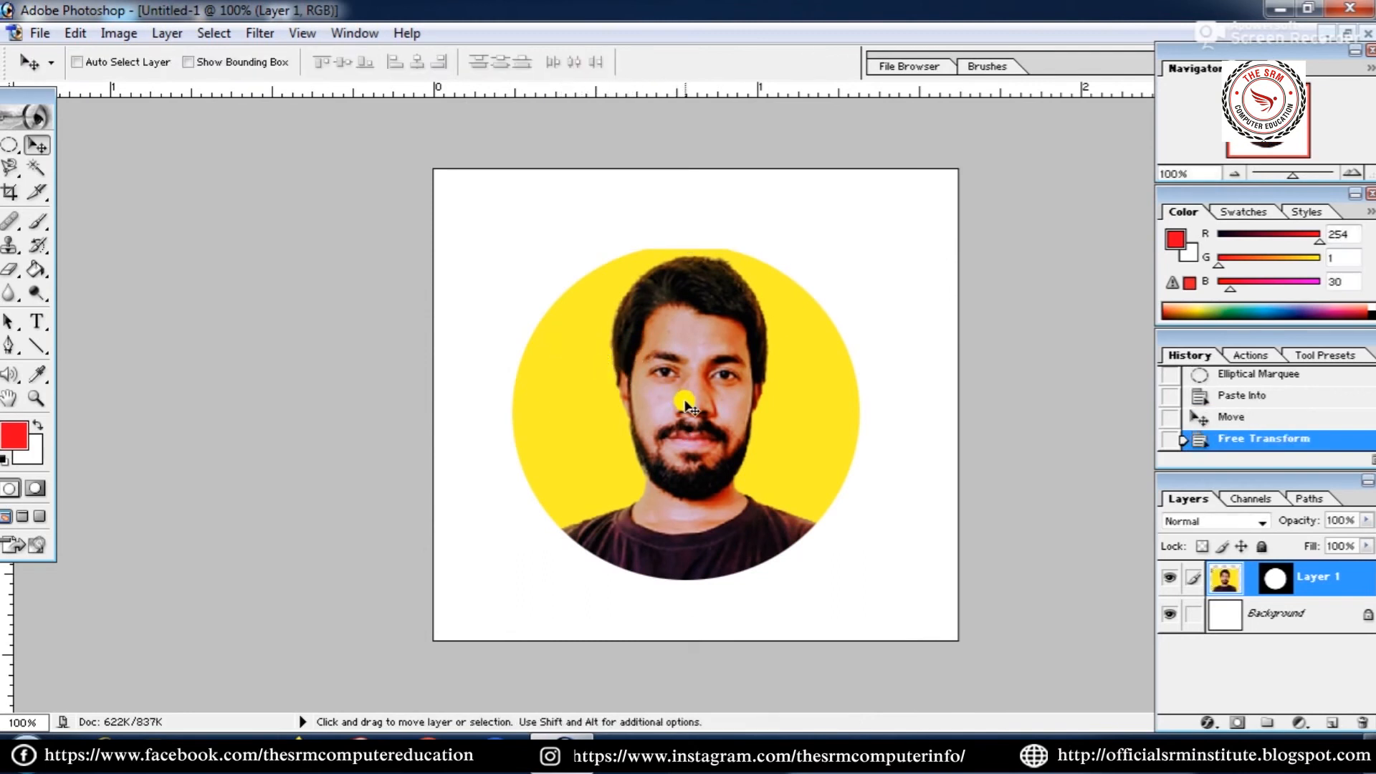
Free Transform the portrait again to about 92% width and 93% height and shift it up and left within the circle.
{"action": "key", "text": "ctrl+t"}
{"action": "left_click_drag", "start_coordinate": [478, 251], "coordinate": [503, 269]}
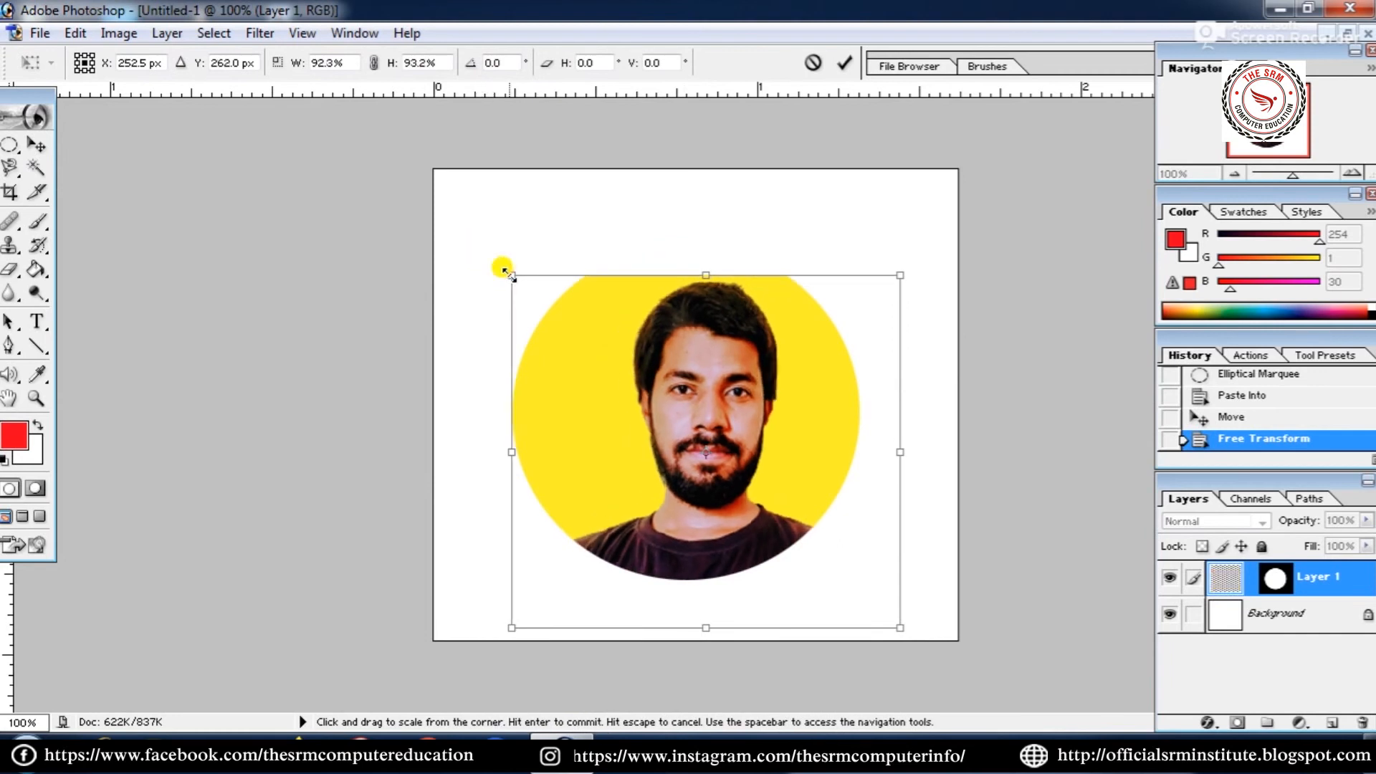
{"action": "left_click_drag", "start_coordinate": [625, 324], "coordinate": [605, 298]}
{"action": "key", "text": "Return"}
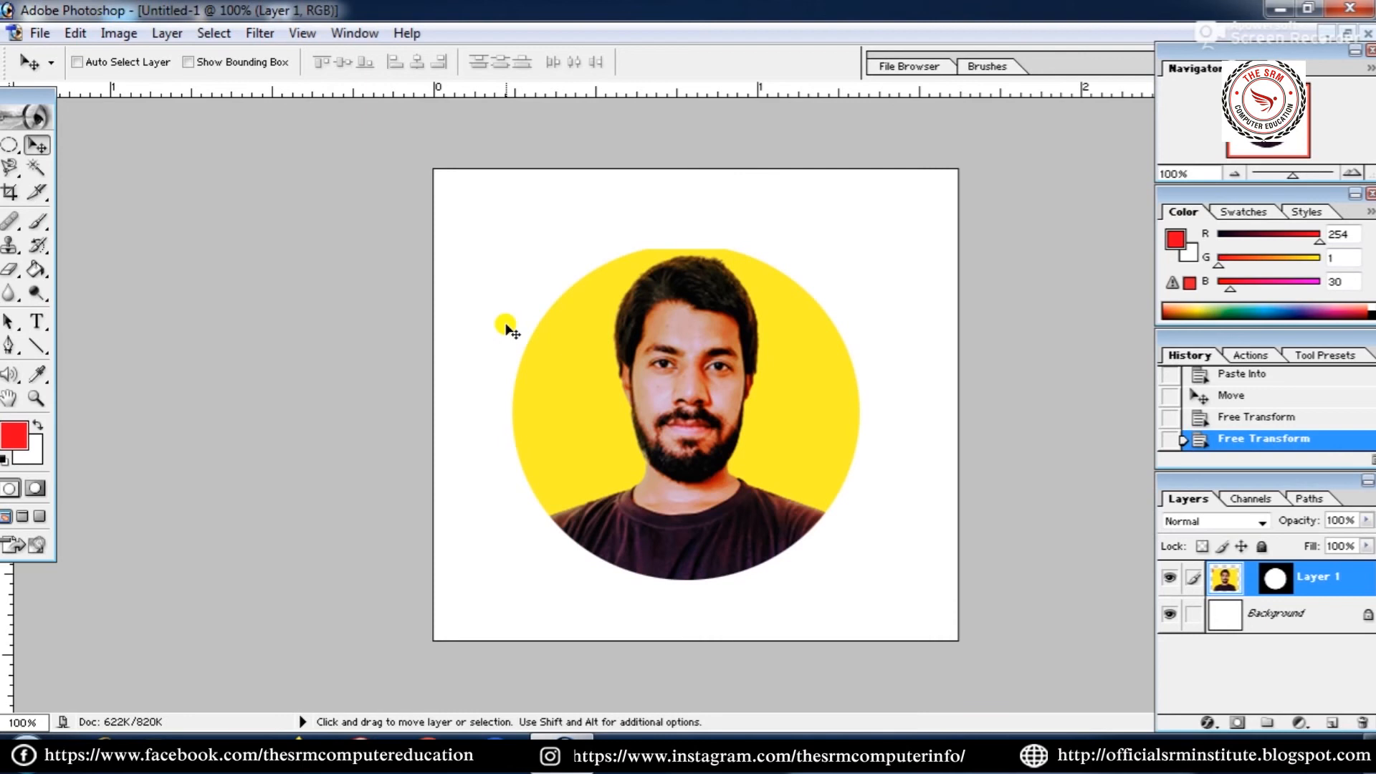
Close both the untitled document and m2.jpg without saving the changes.
{"action": "left_click", "coordinate": [1368, 33]}
{"action": "left_click", "coordinate": [681, 300]}
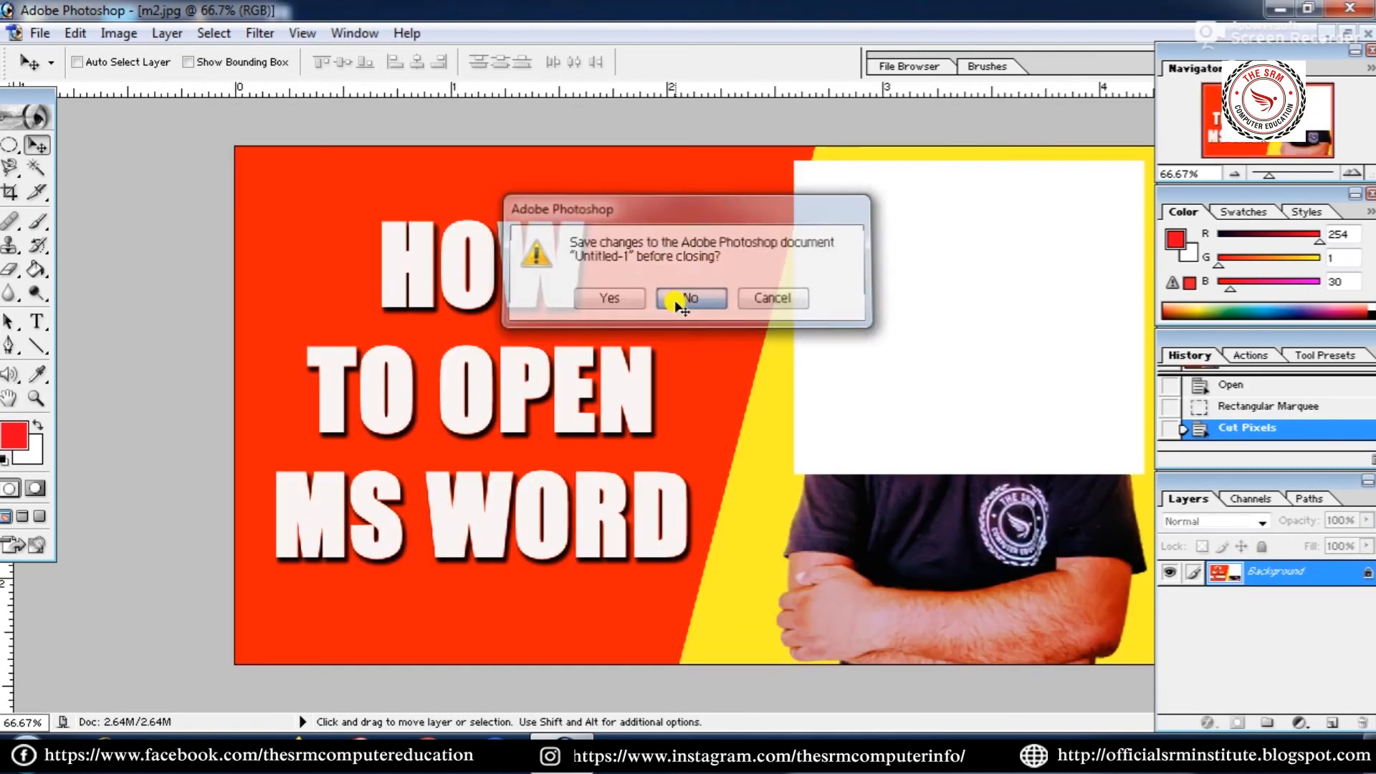
{"action": "left_click", "coordinate": [1367, 33]}
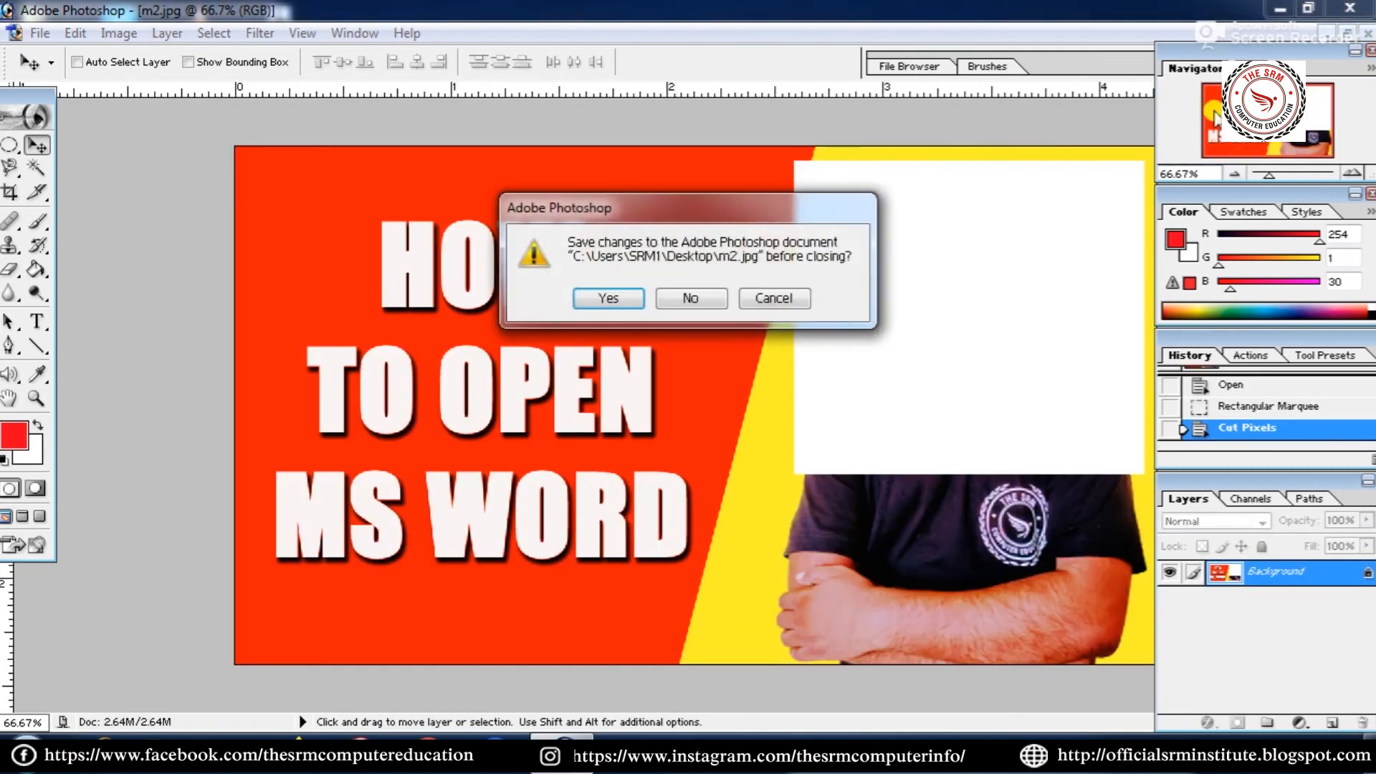
{"action": "left_click", "coordinate": [688, 300]}
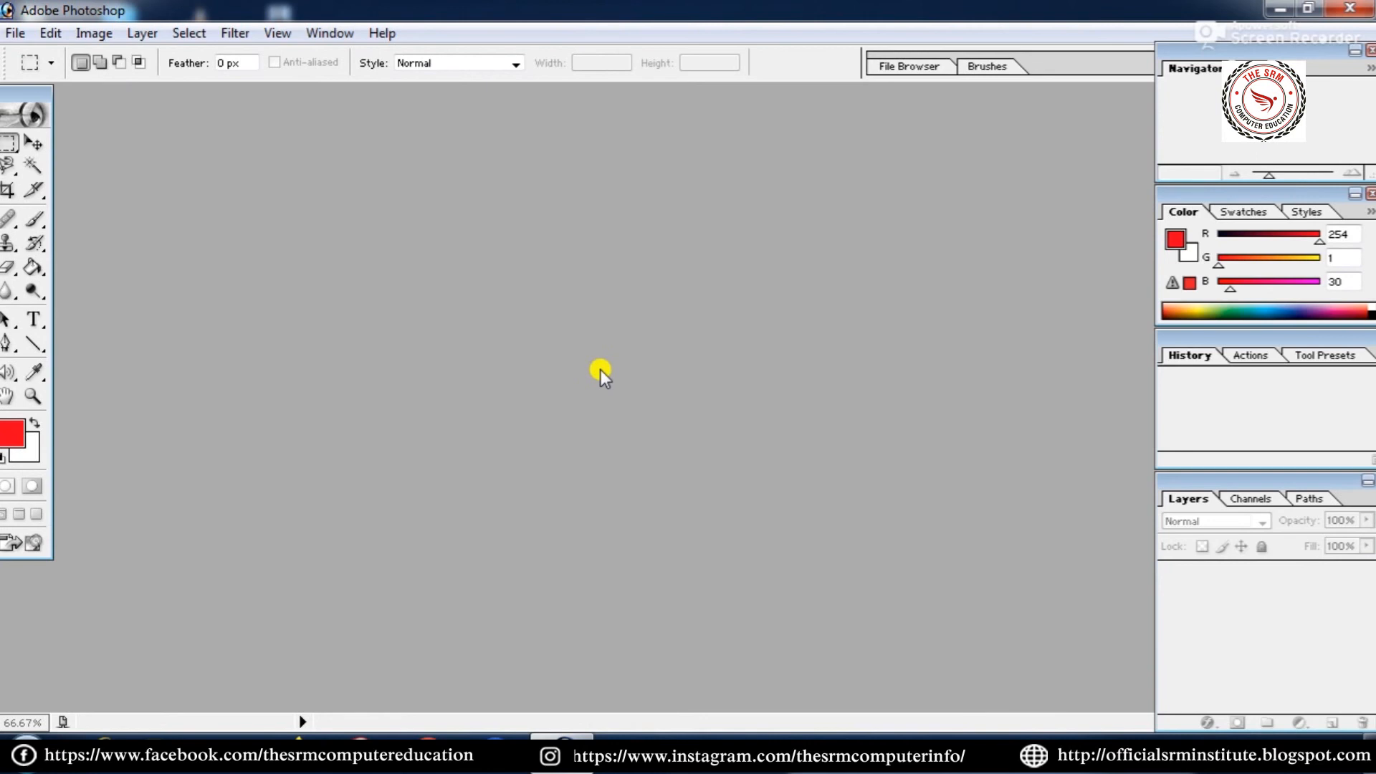
Open the JPEG image "ms word" from the Desktop and shift its document window clear of the toolbox.
{"action": "left_click", "coordinate": [62, 36]}
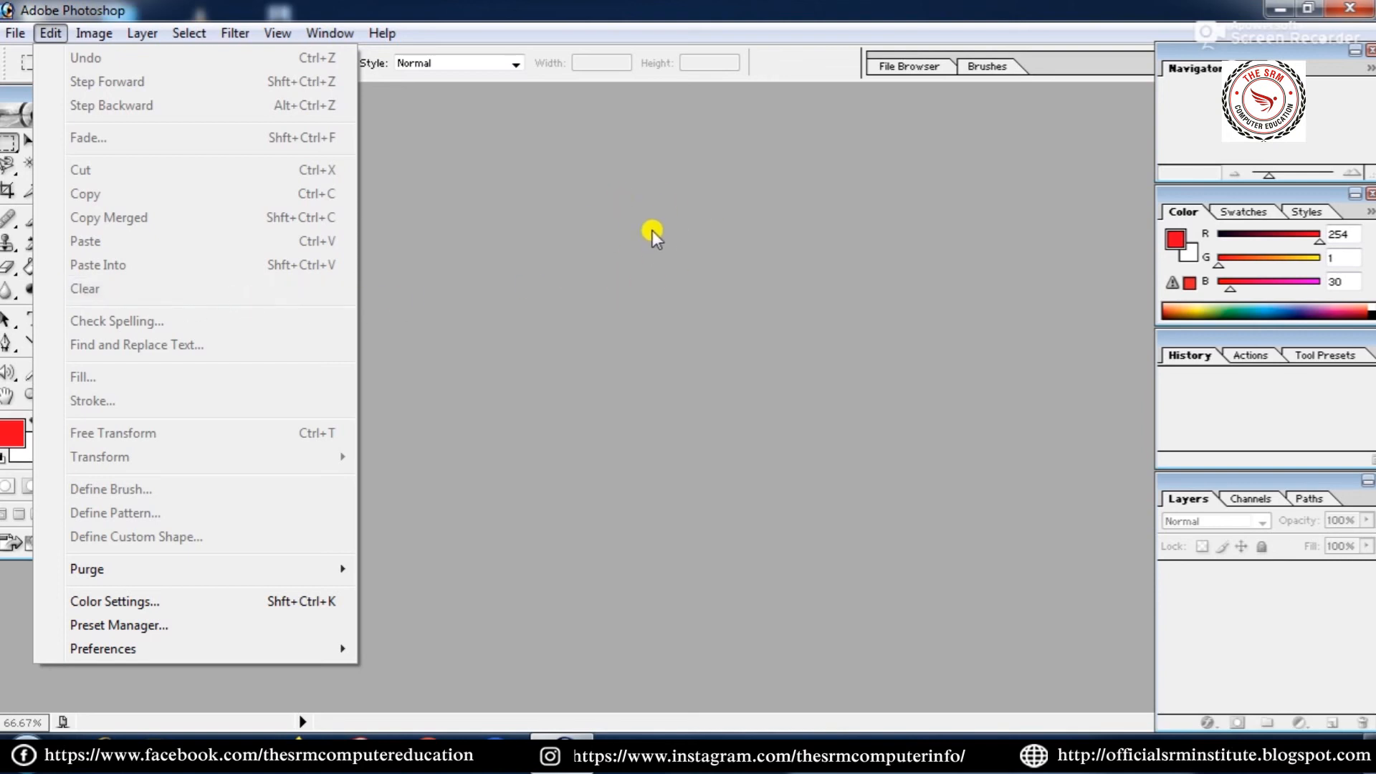
{"action": "left_click", "coordinate": [681, 243]}
{"action": "key", "text": "ctrl+o"}
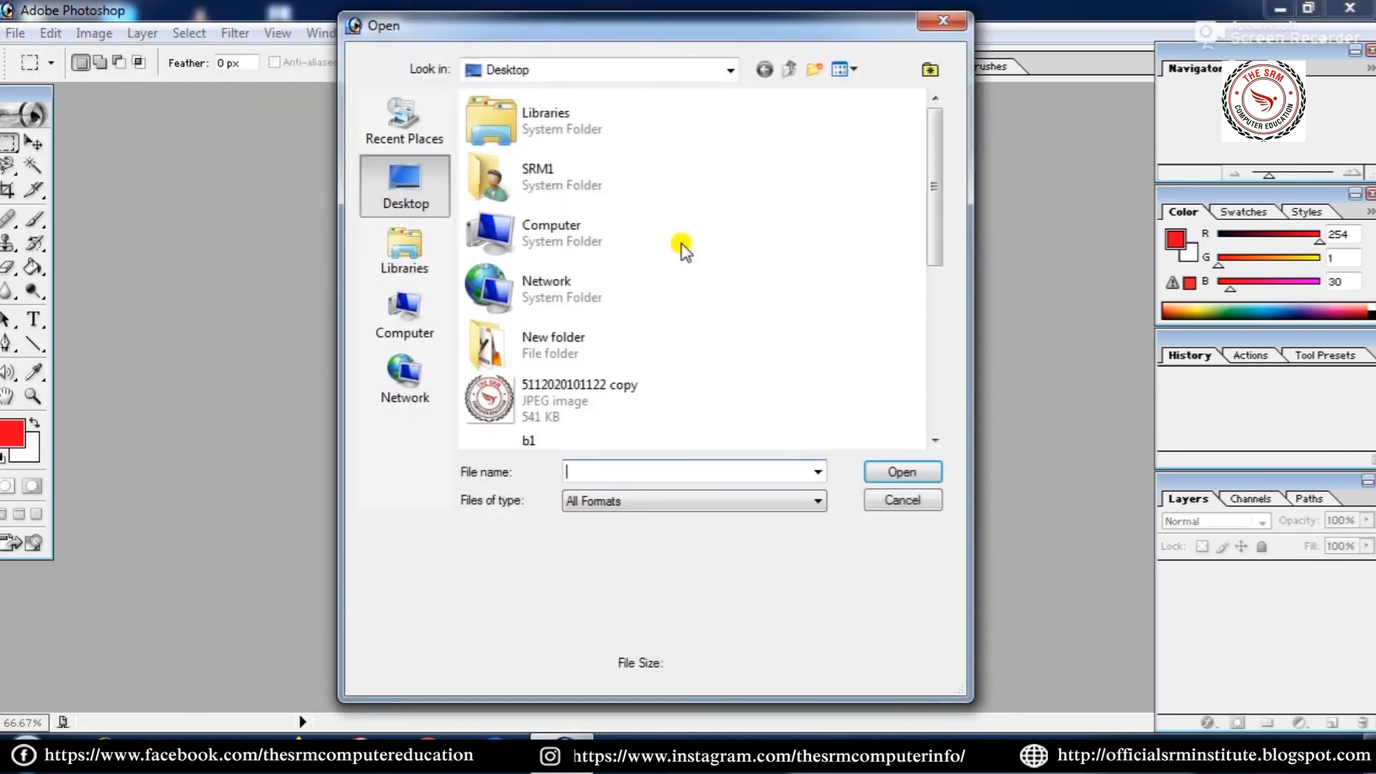
{"action": "left_click_drag", "start_coordinate": [626, 24], "coordinate": [613, 26]}
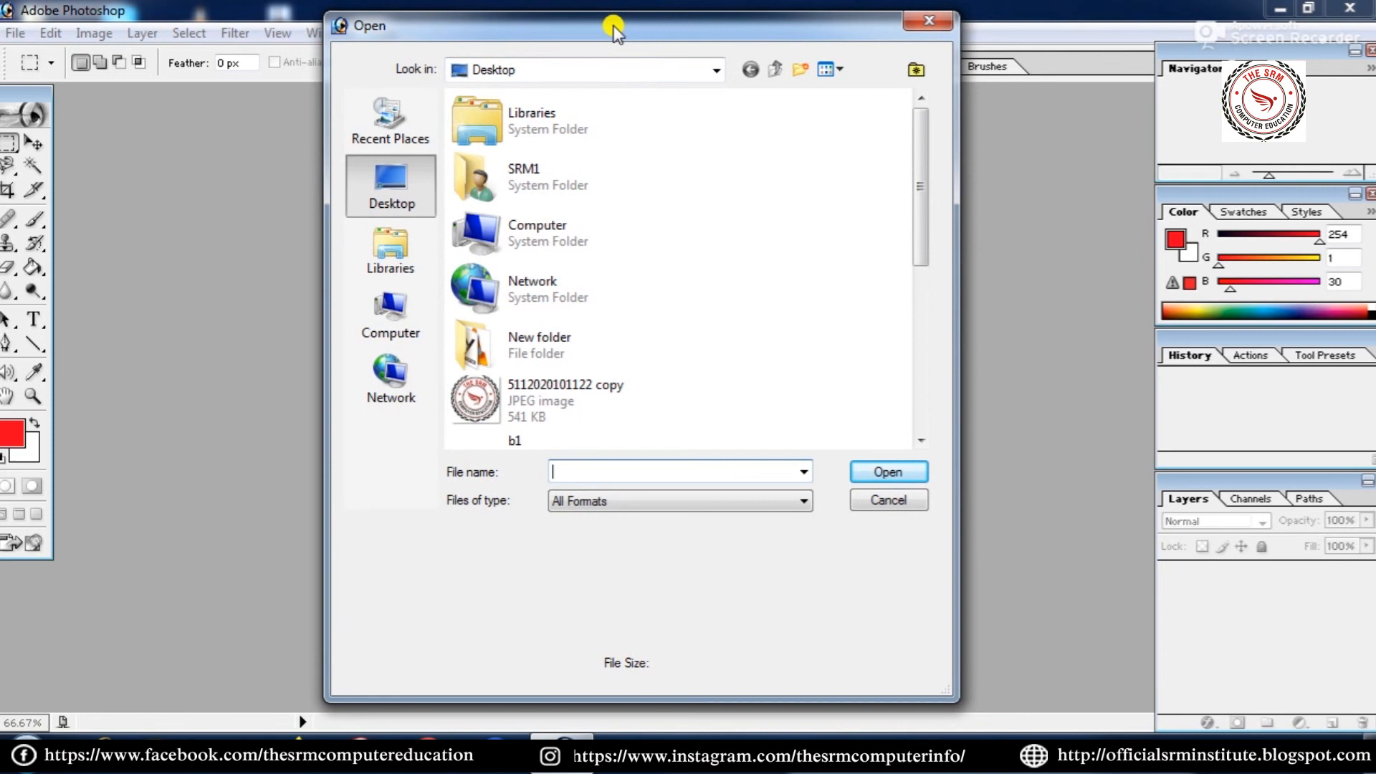
{"action": "left_click", "coordinate": [392, 184]}
{"action": "left_click_drag", "start_coordinate": [918, 135], "coordinate": [921, 286]}
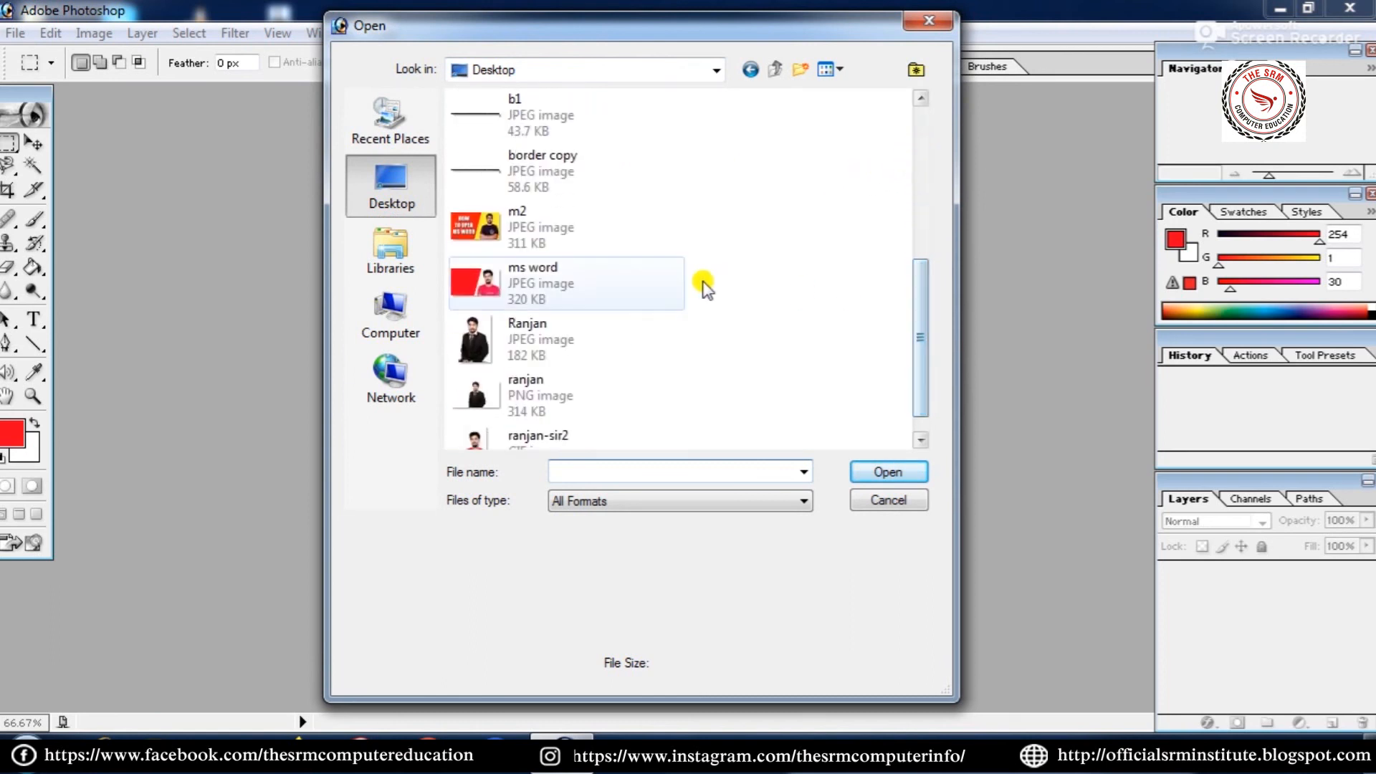
{"action": "left_click", "coordinate": [557, 284]}
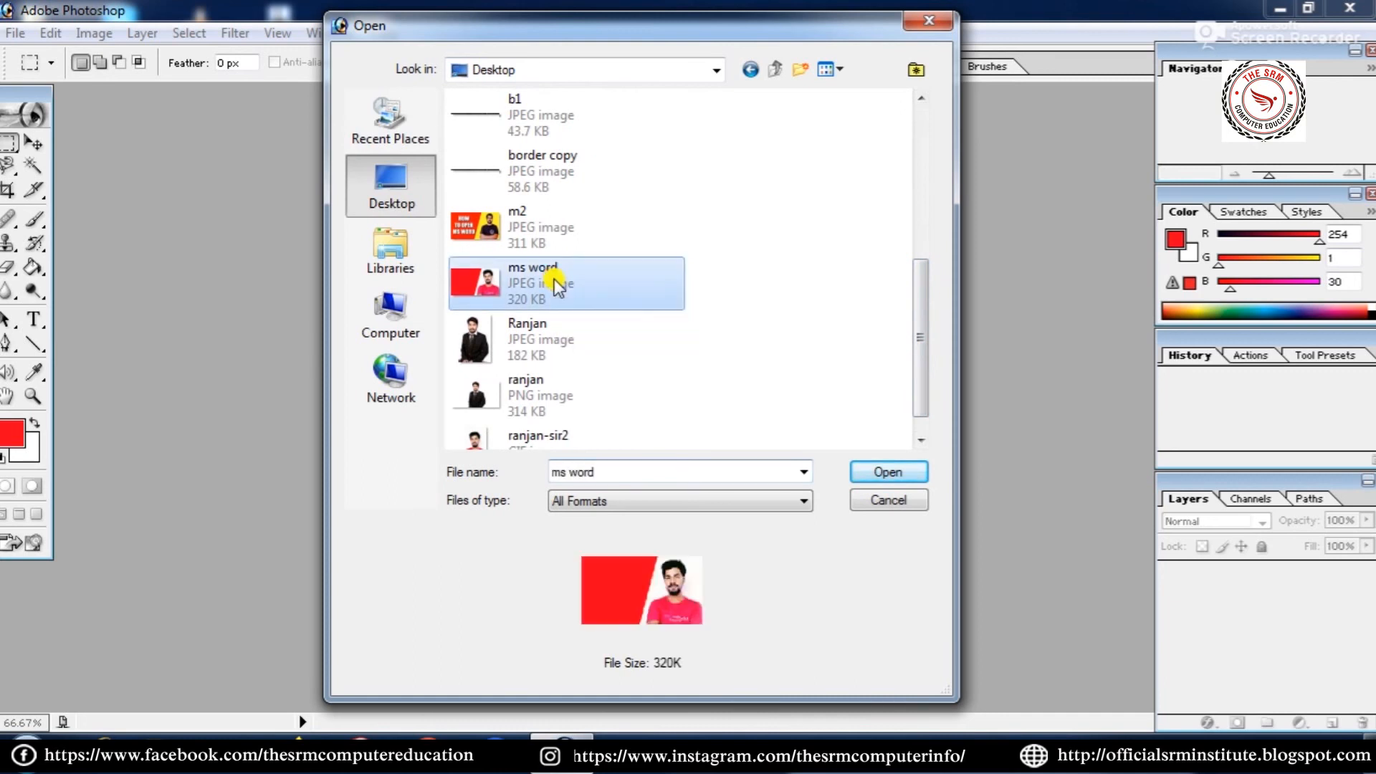
{"action": "left_click", "coordinate": [896, 475]}
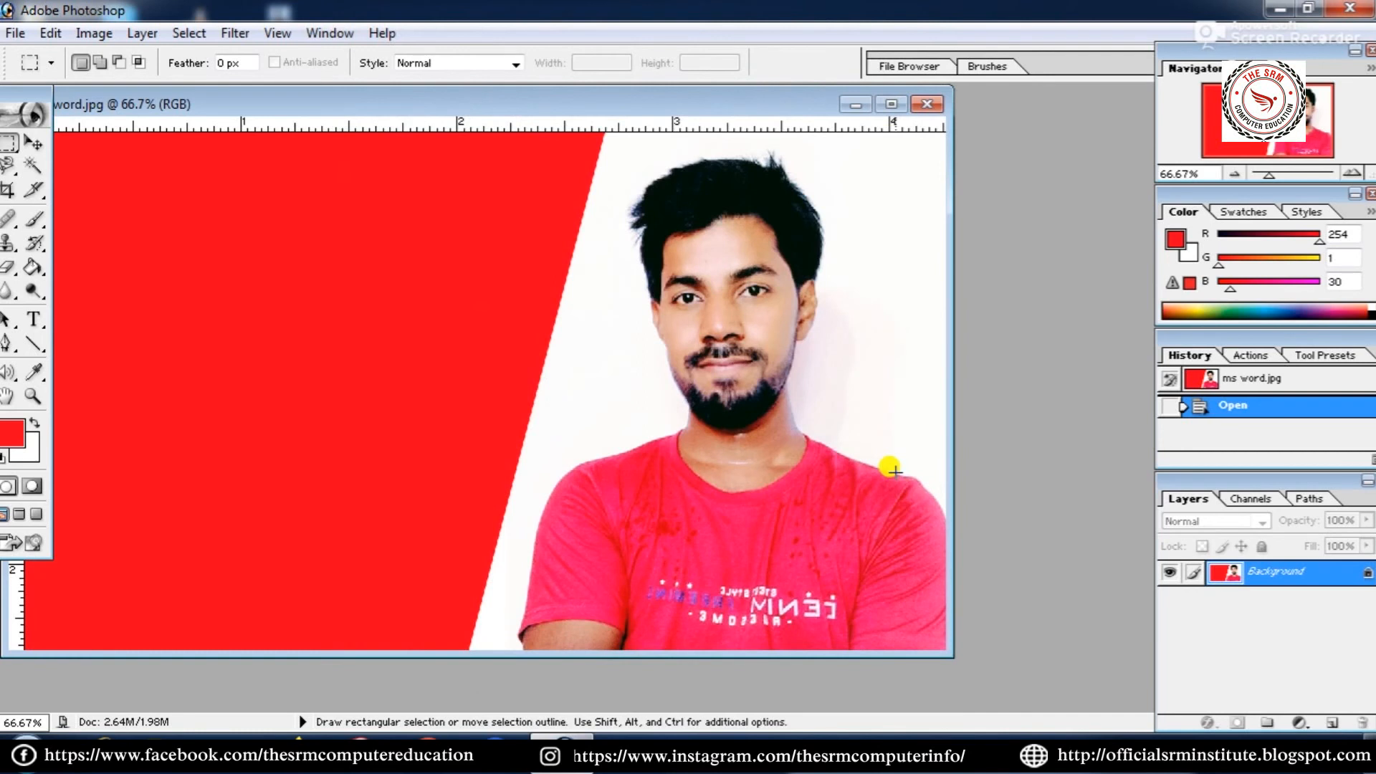
{"action": "left_click_drag", "start_coordinate": [443, 98], "coordinate": [517, 101]}
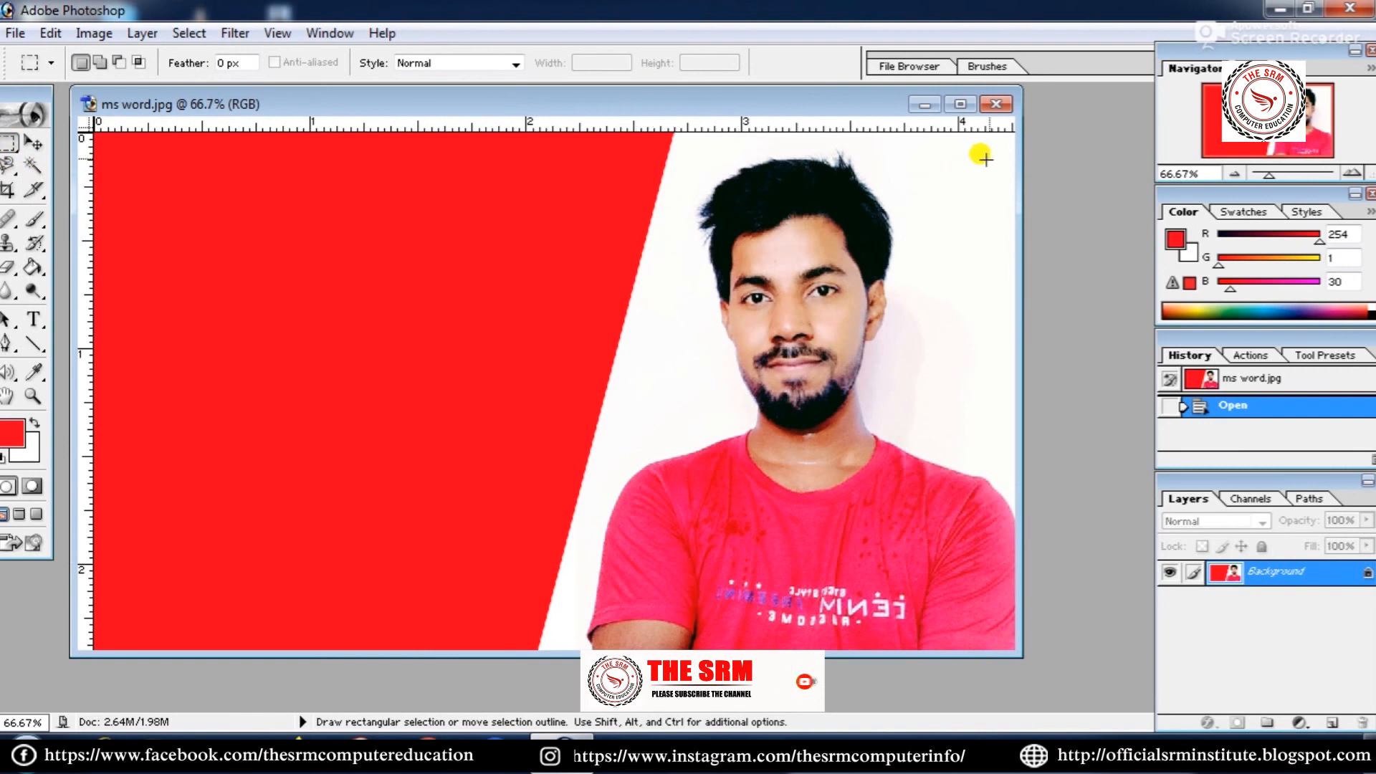
Draw a rectangular marquee around the man's head and shoulders in ms word.jpg and clear the selected area.
{"action": "left_click_drag", "start_coordinate": [1002, 141], "coordinate": [726, 456]}
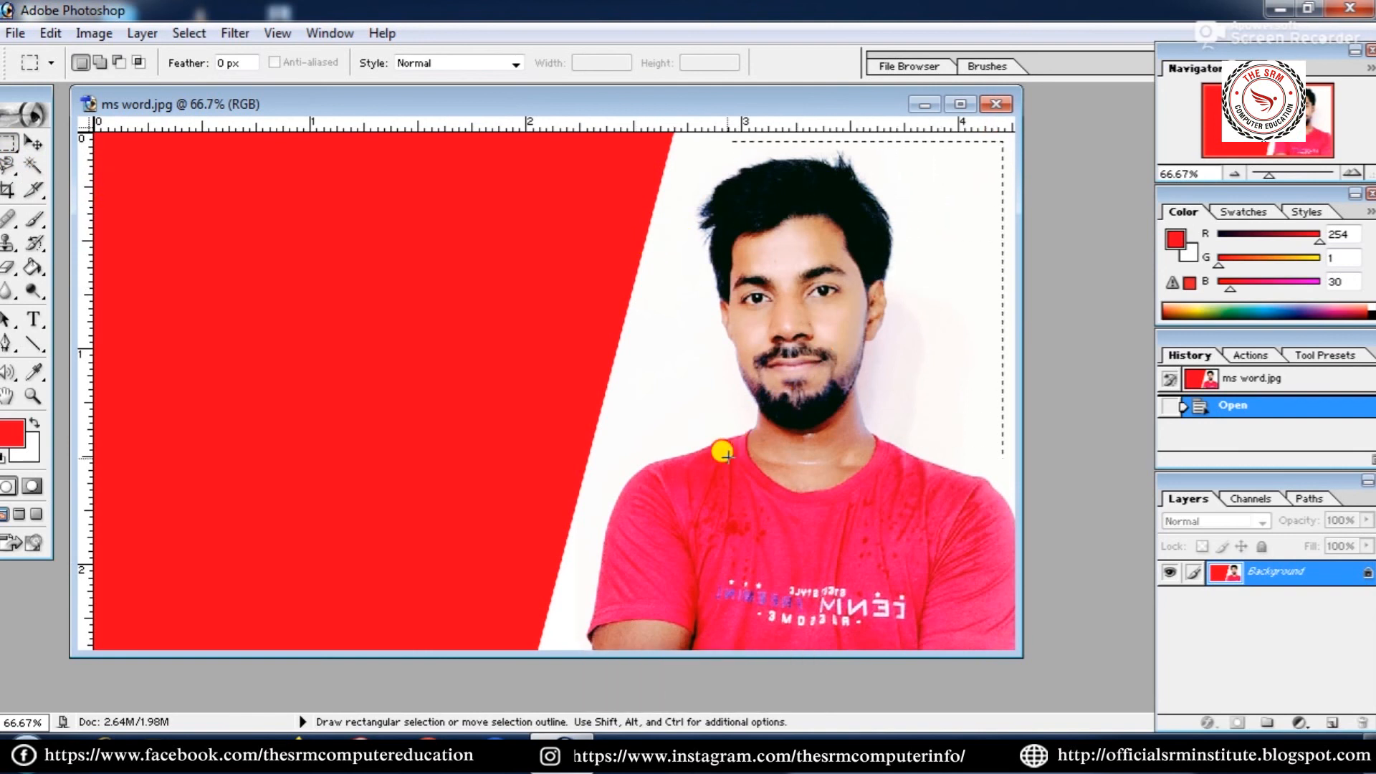
{"action": "left_click_drag", "start_coordinate": [606, 530], "coordinate": [599, 534]}
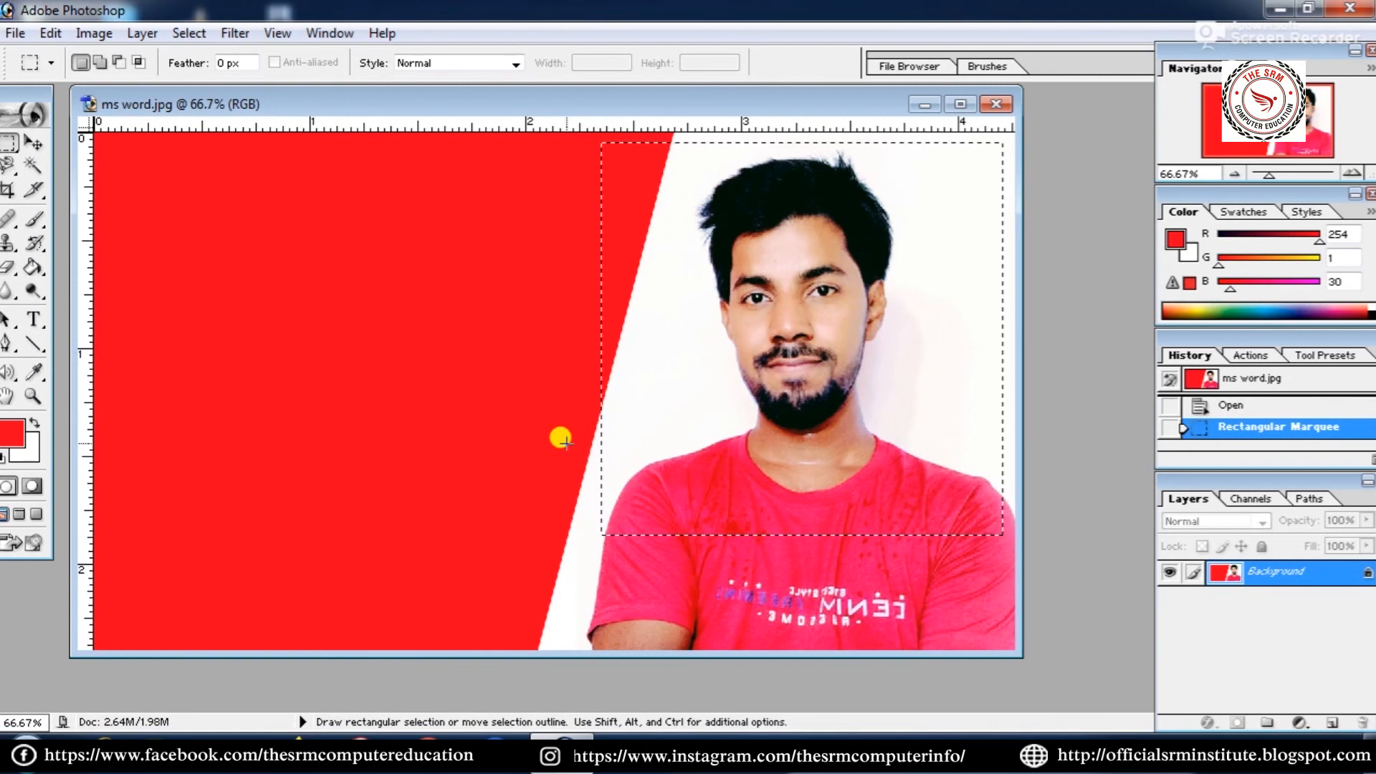
{"action": "left_click", "coordinate": [55, 34]}
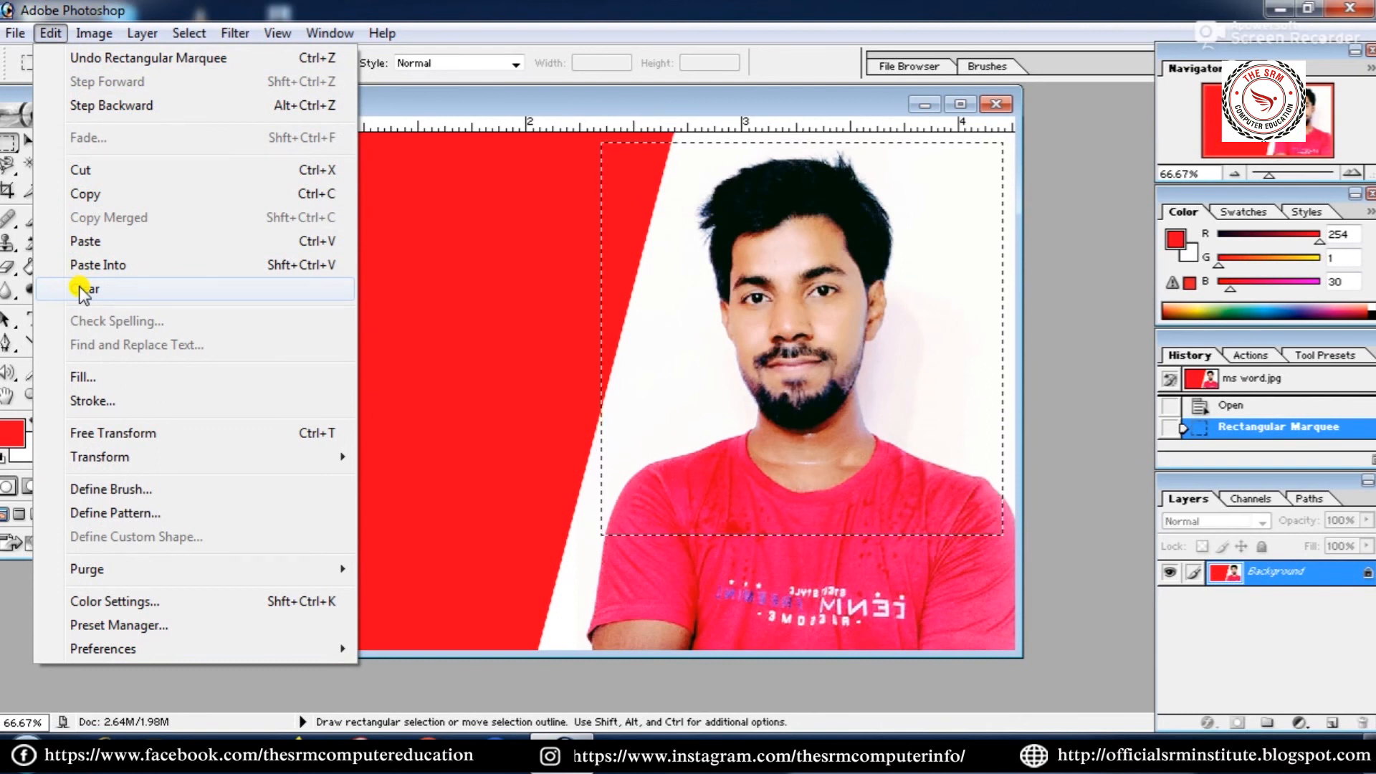
{"action": "left_click", "coordinate": [278, 291]}
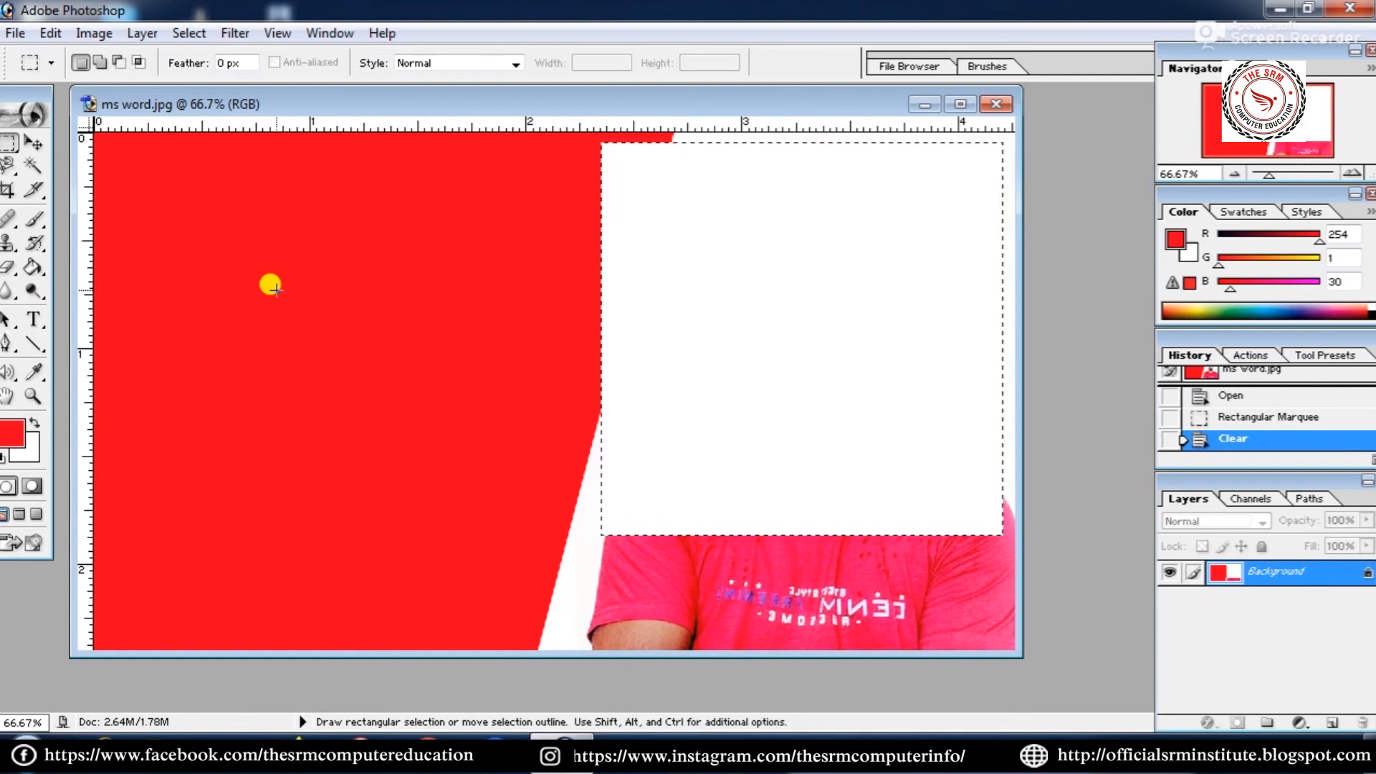
Close ms word.jpg without saving the changes.
{"action": "left_click", "coordinate": [996, 104]}
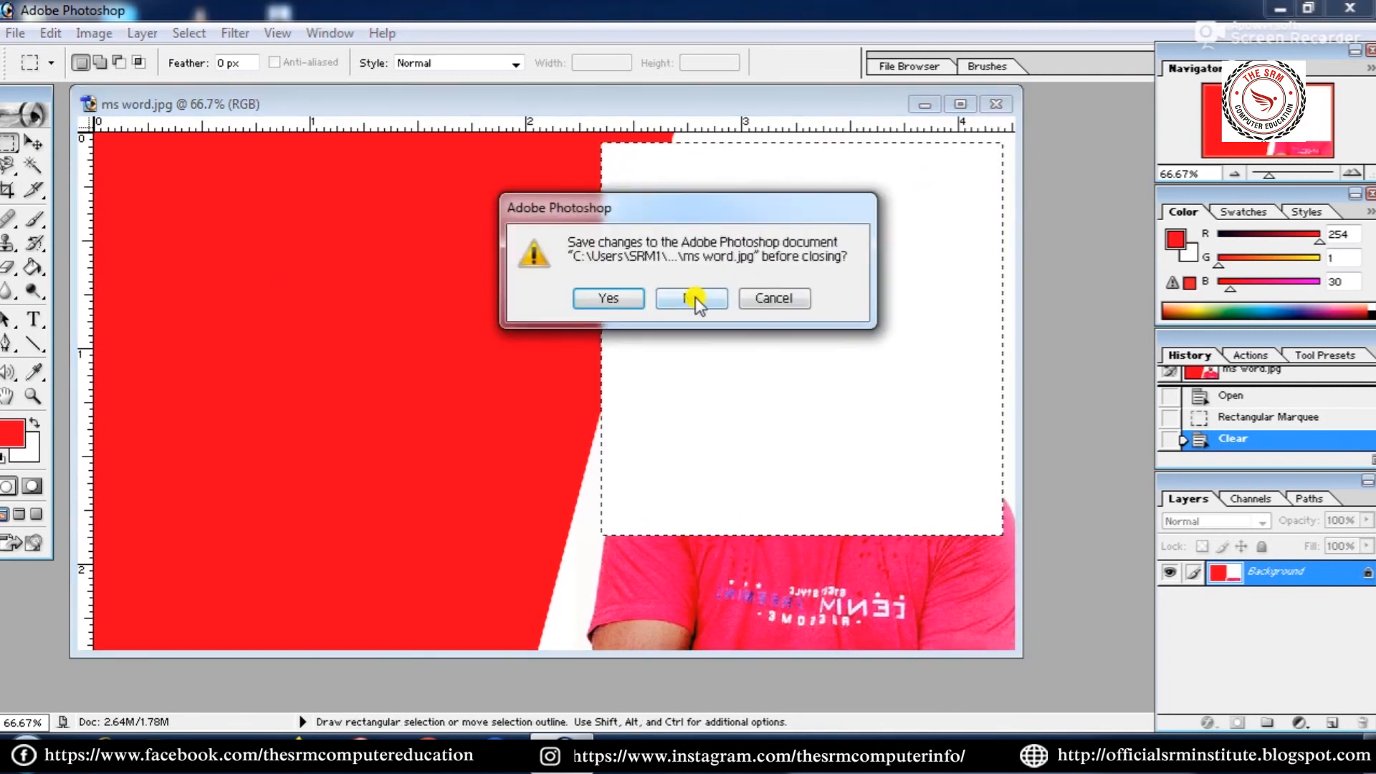
{"action": "left_click", "coordinate": [692, 298]}
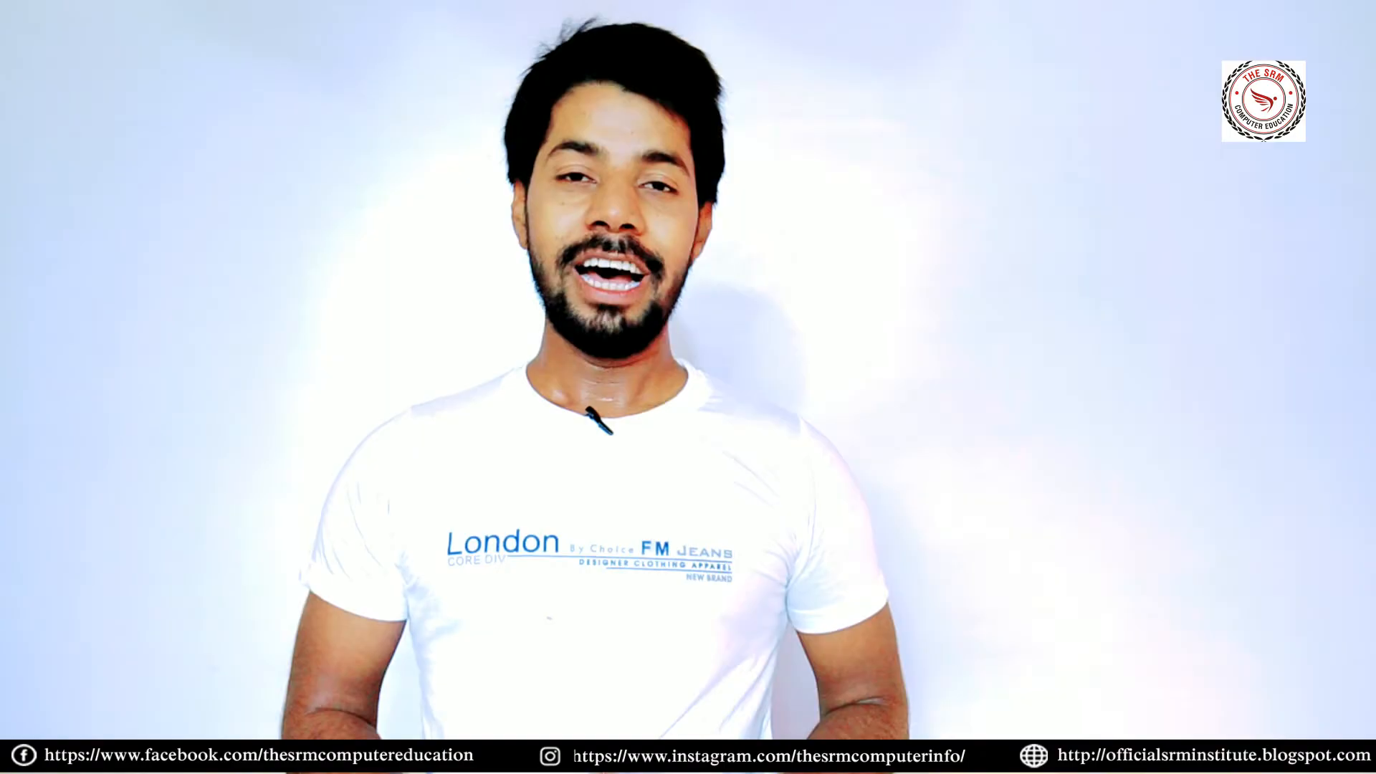